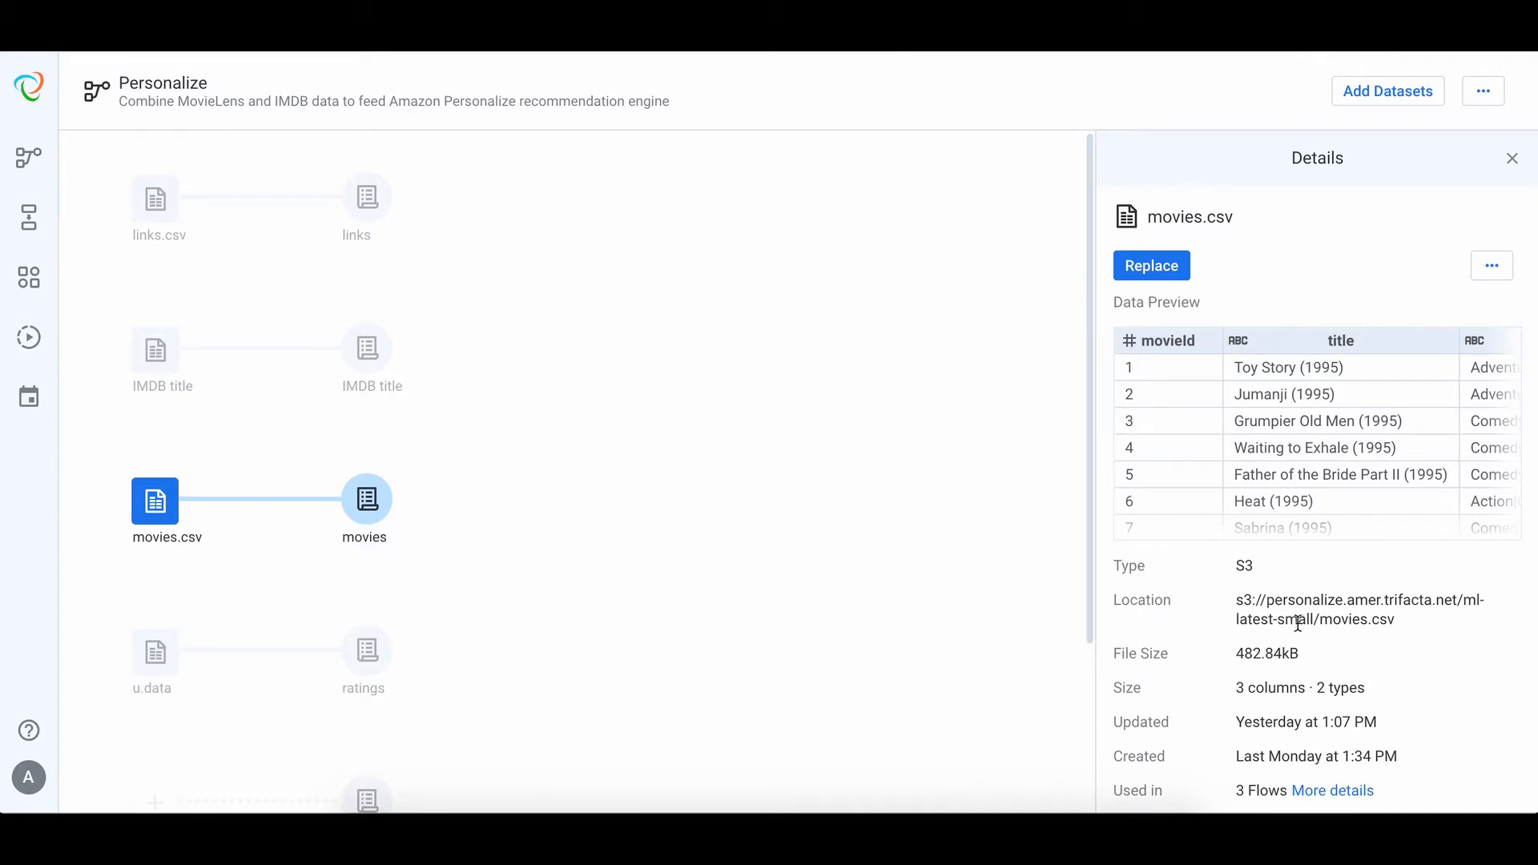
Open the movies recipe in the Personalize flow for editing.
mouse_move(1218, 467)
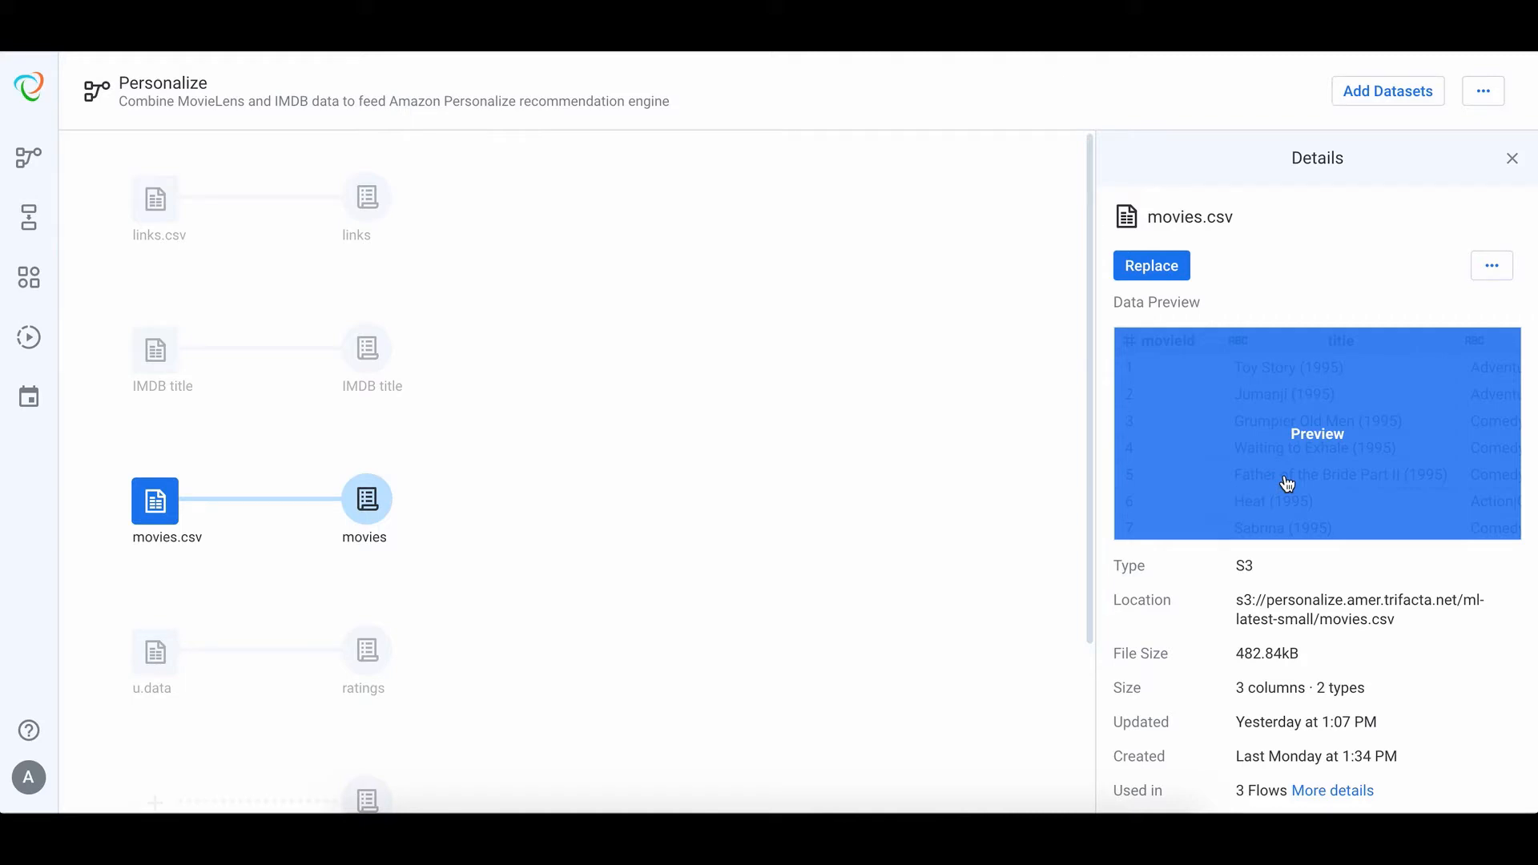
click(378, 515)
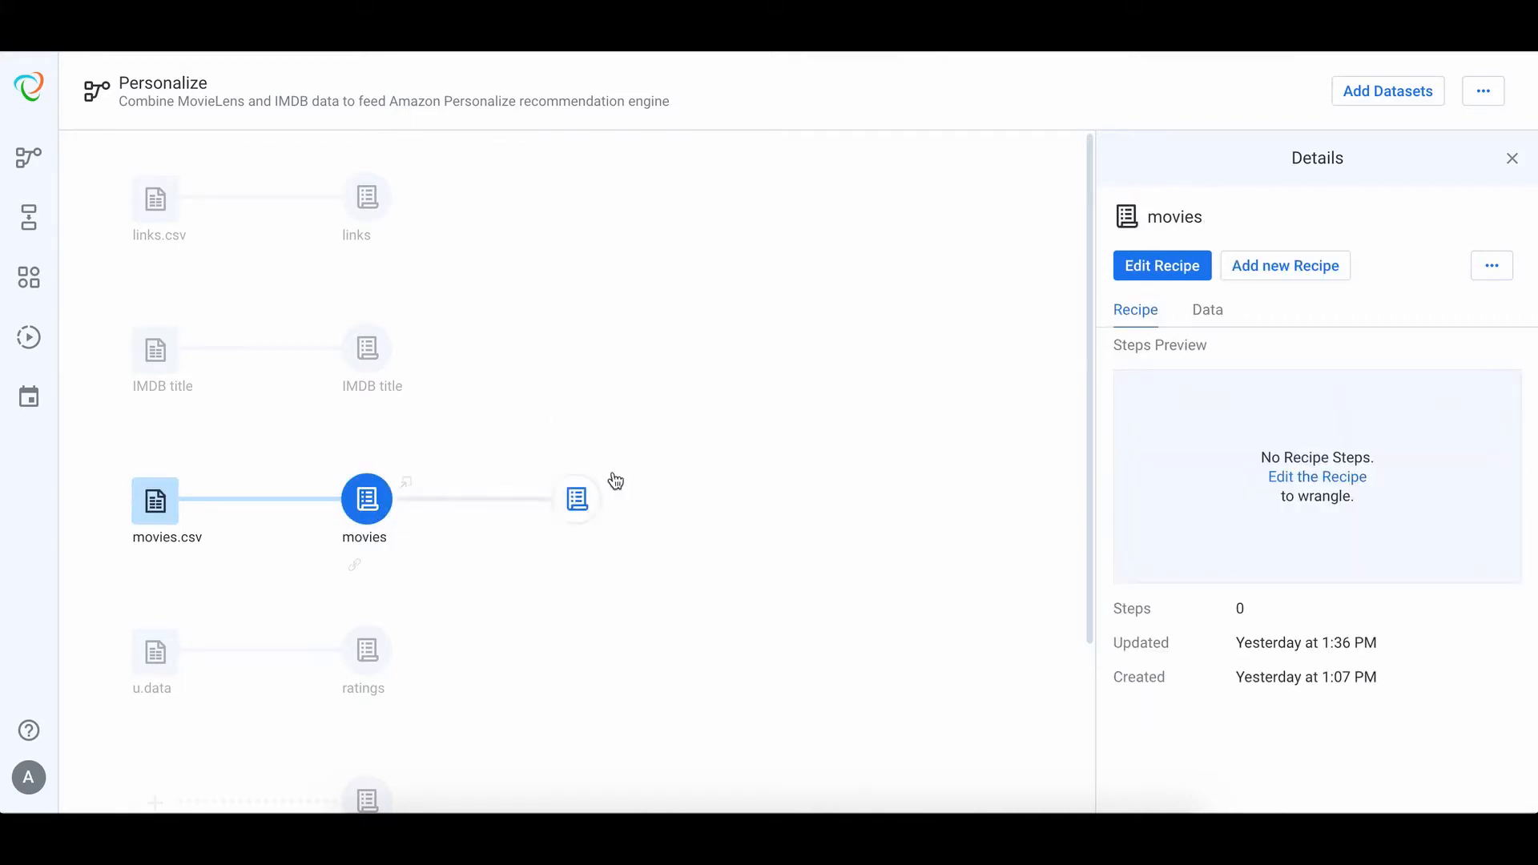
click(1159, 267)
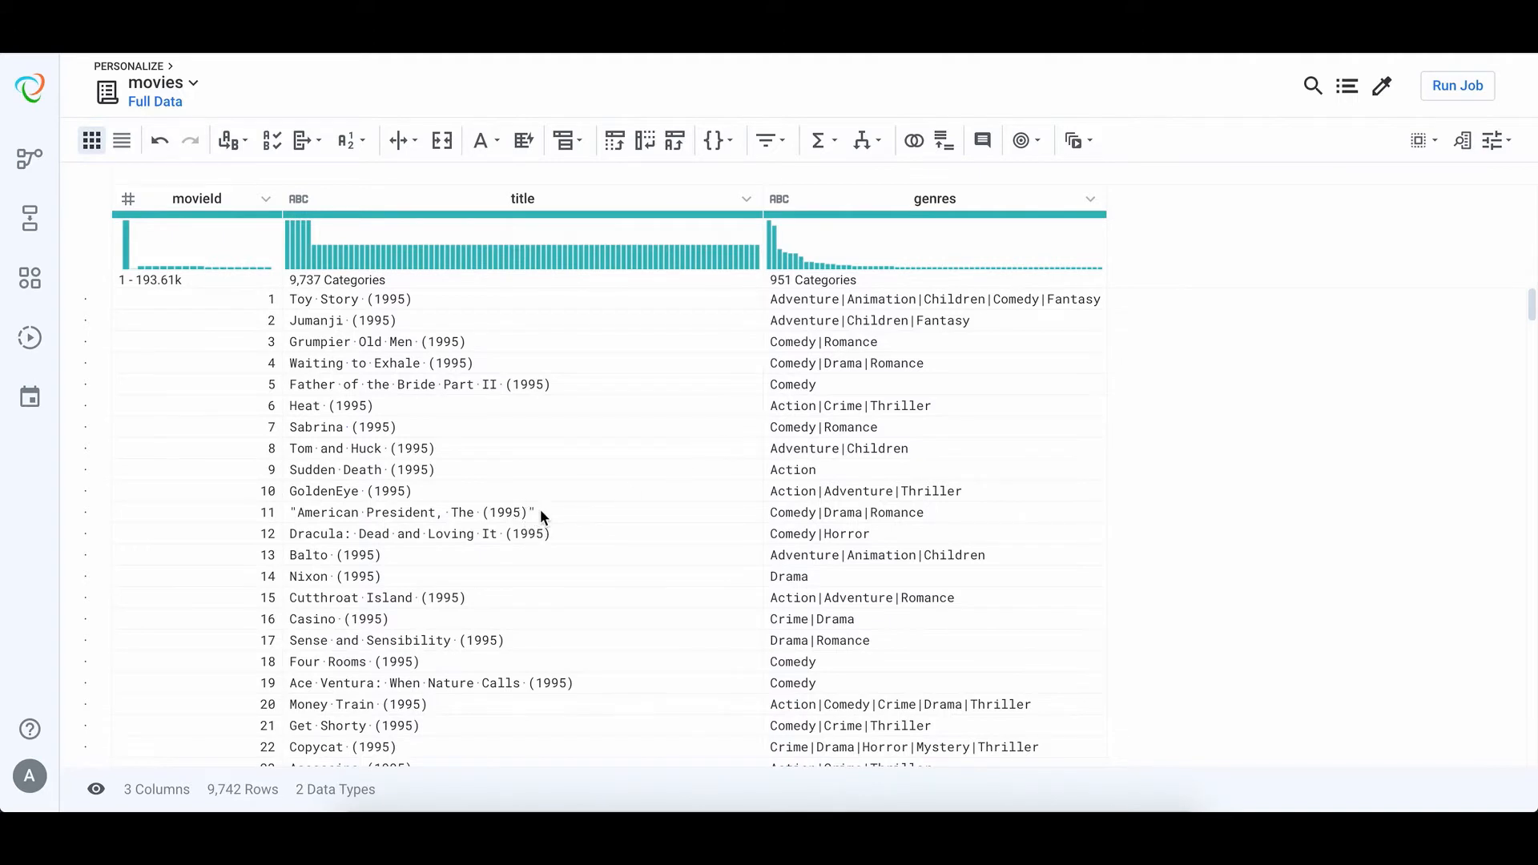
Remove the double quotation marks from the title column by adding the suggested Replace step to the recipe.
drag(527, 511, 533, 511)
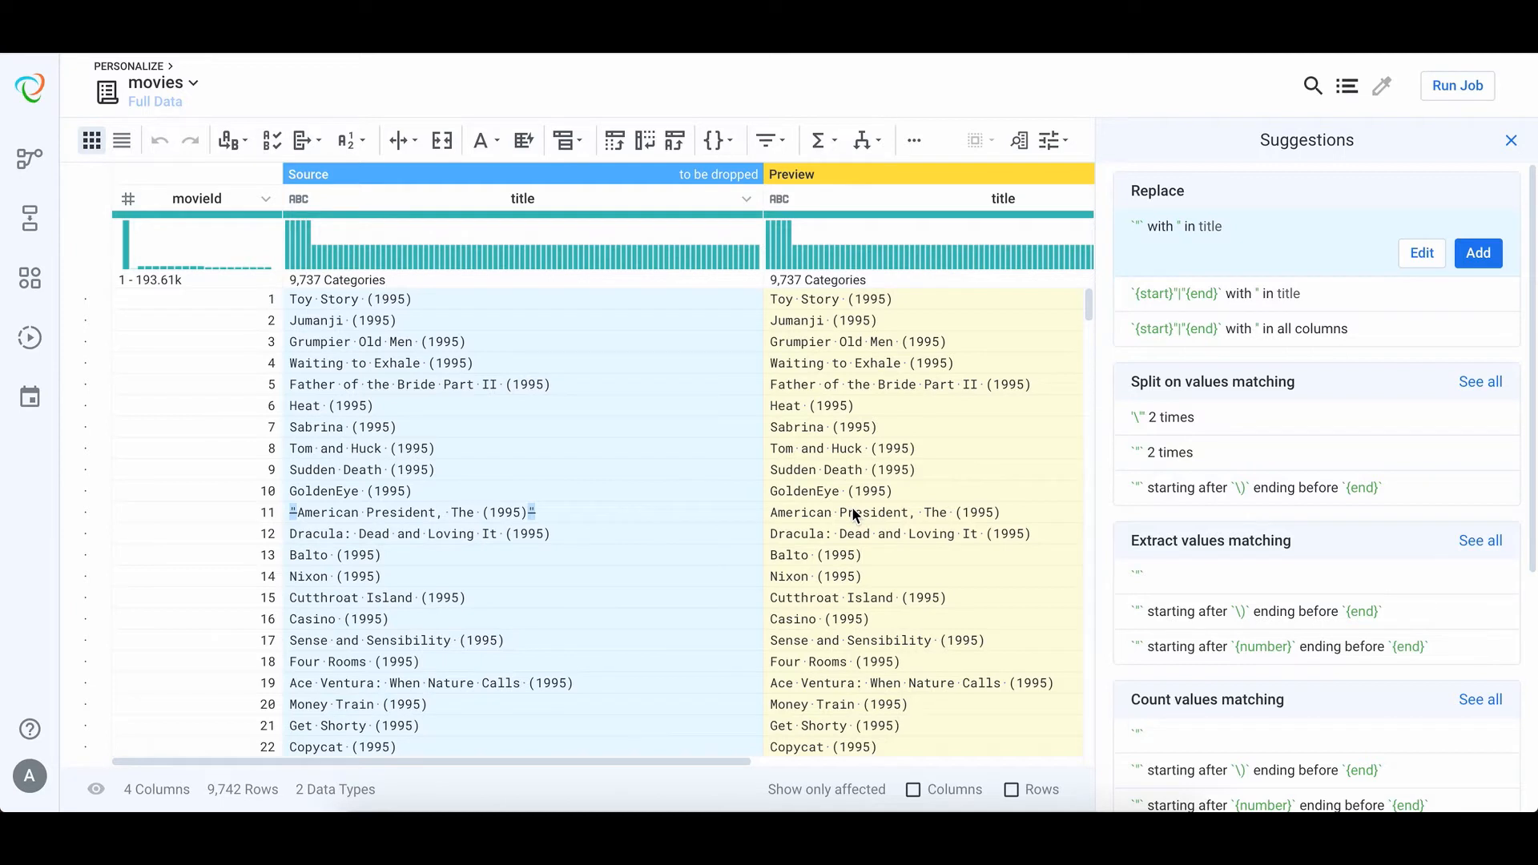
click(1474, 257)
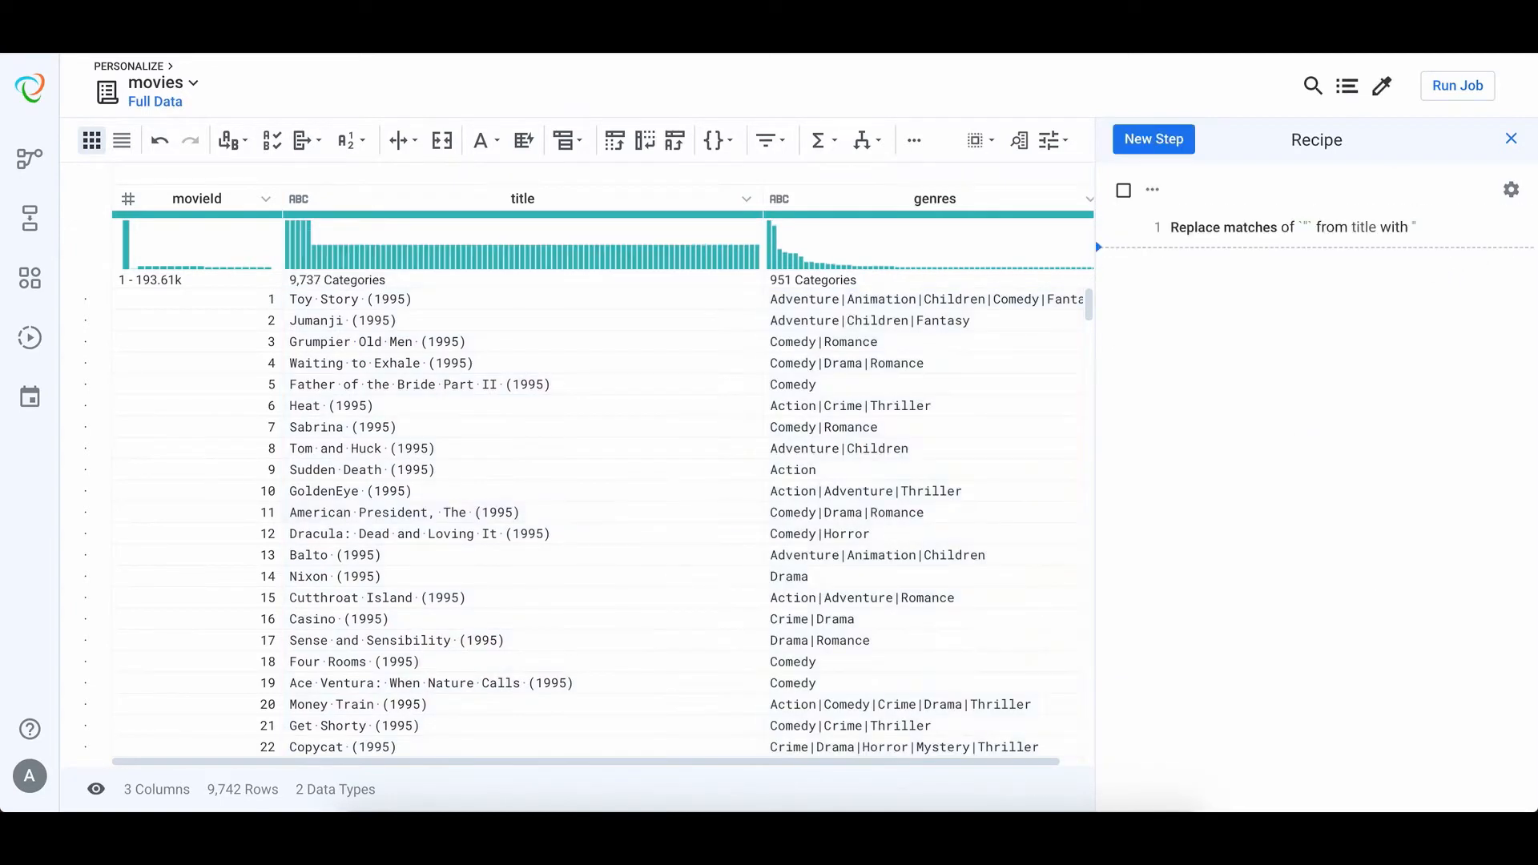
click(1510, 139)
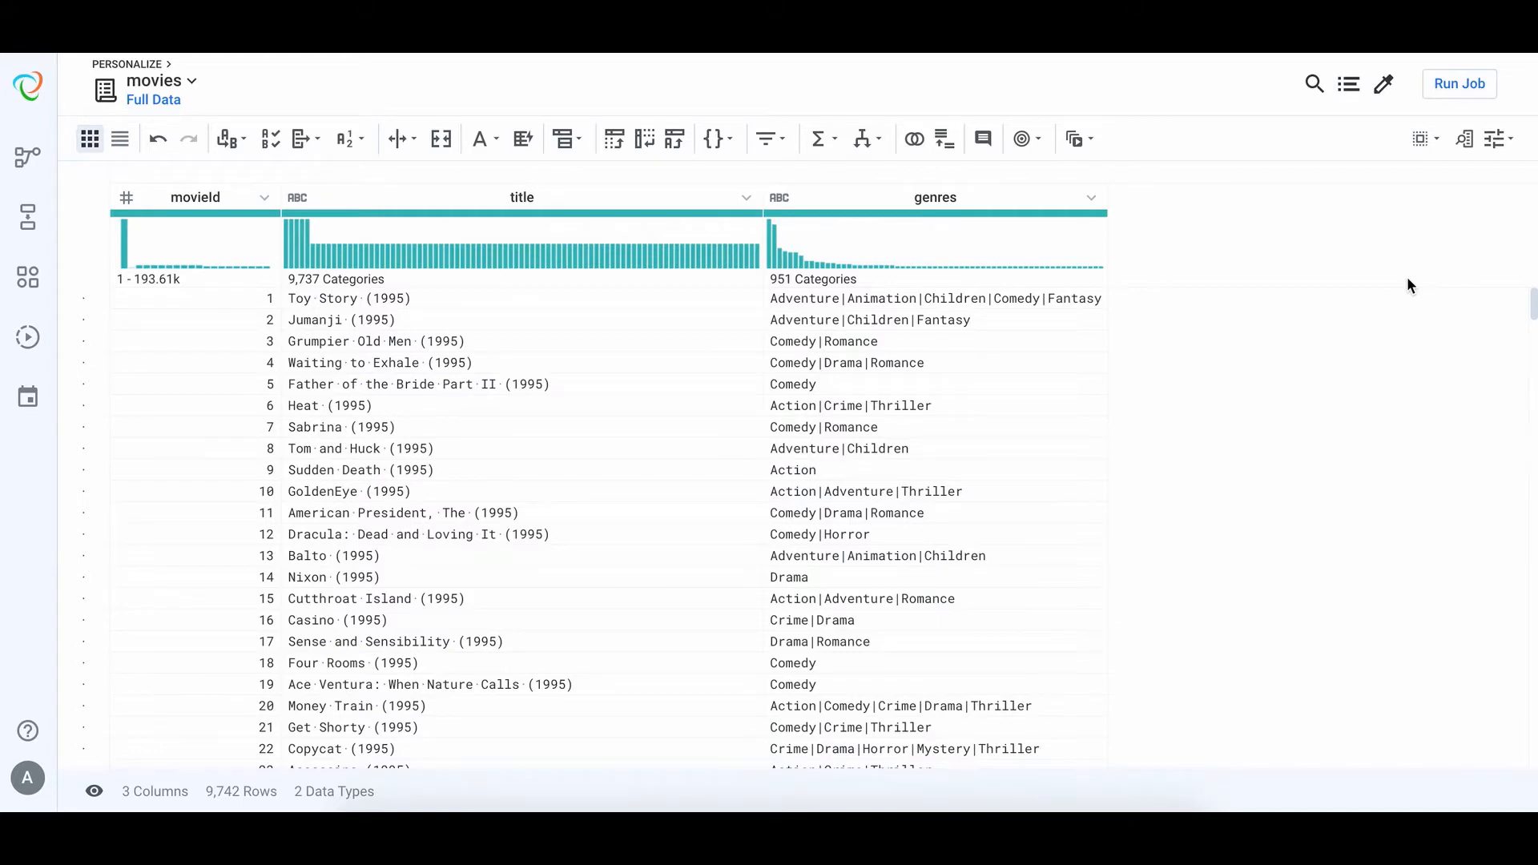
Join movies with the links recipe, keeping the suggested inner join on movieId.
click(921, 146)
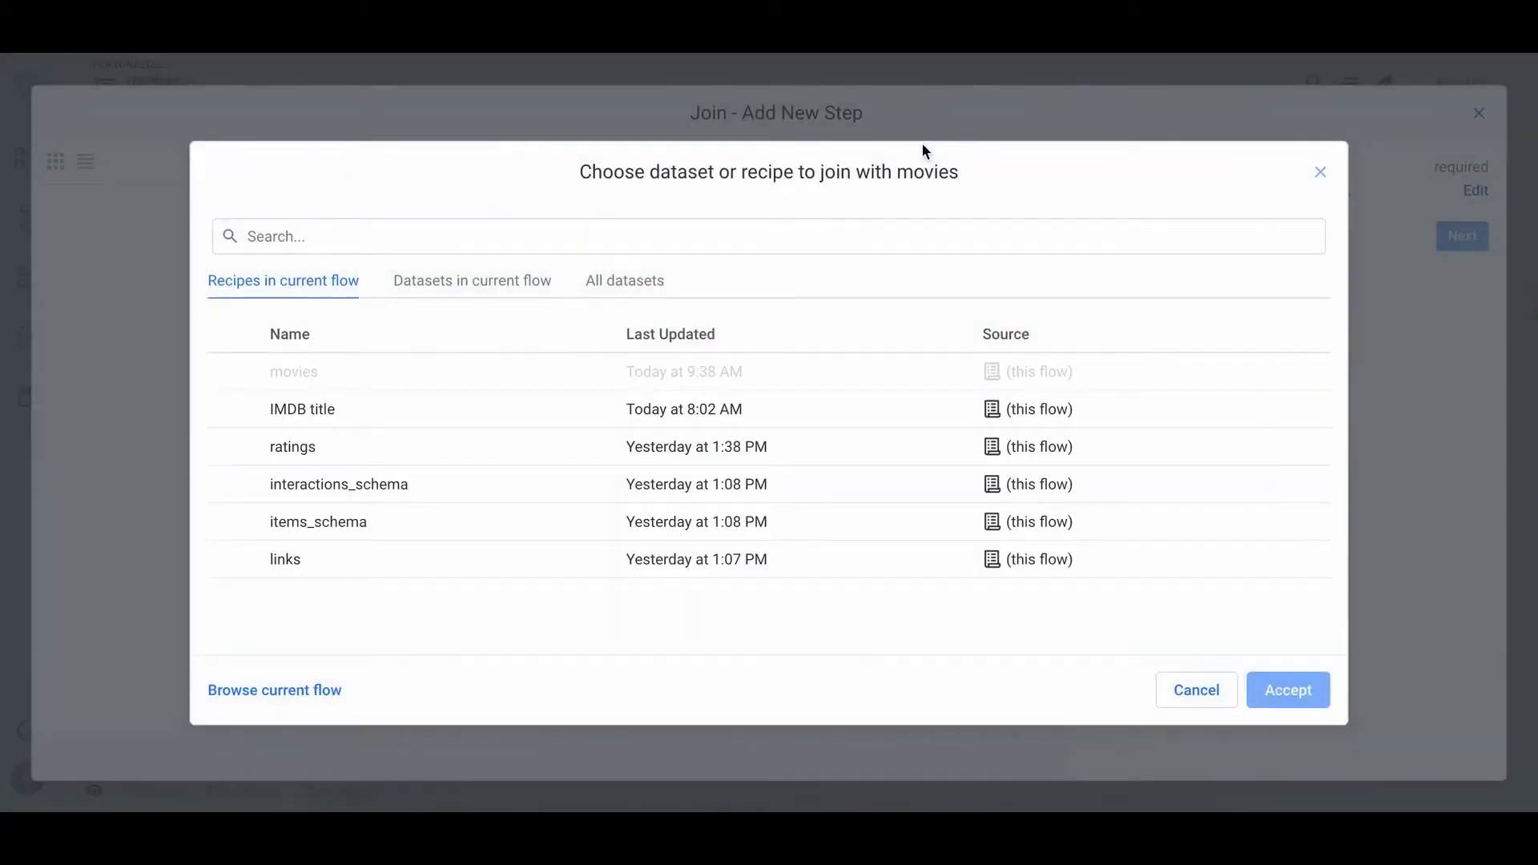
click(272, 561)
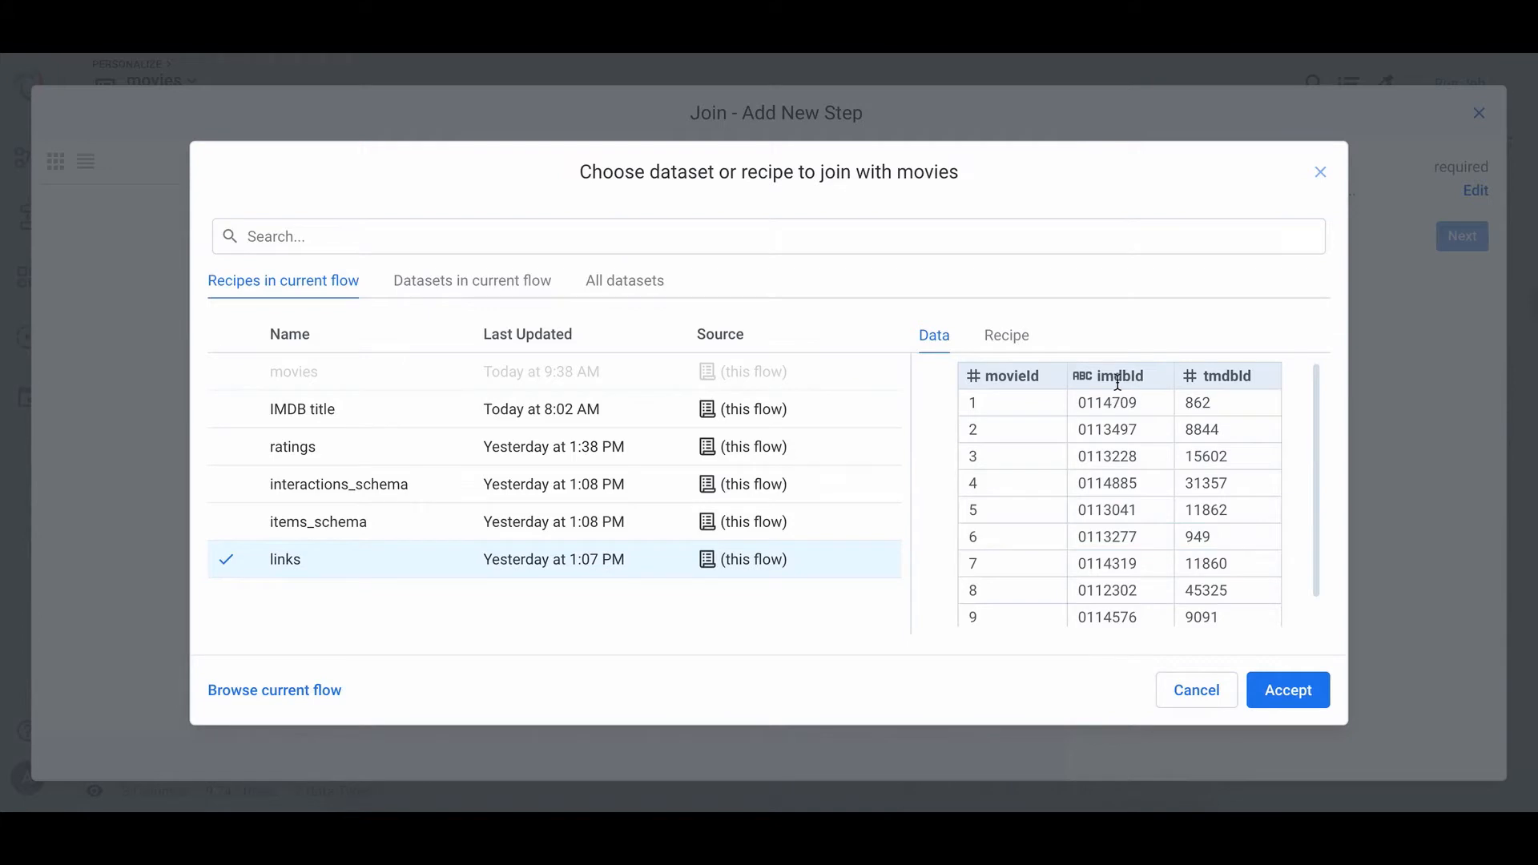
click(1287, 692)
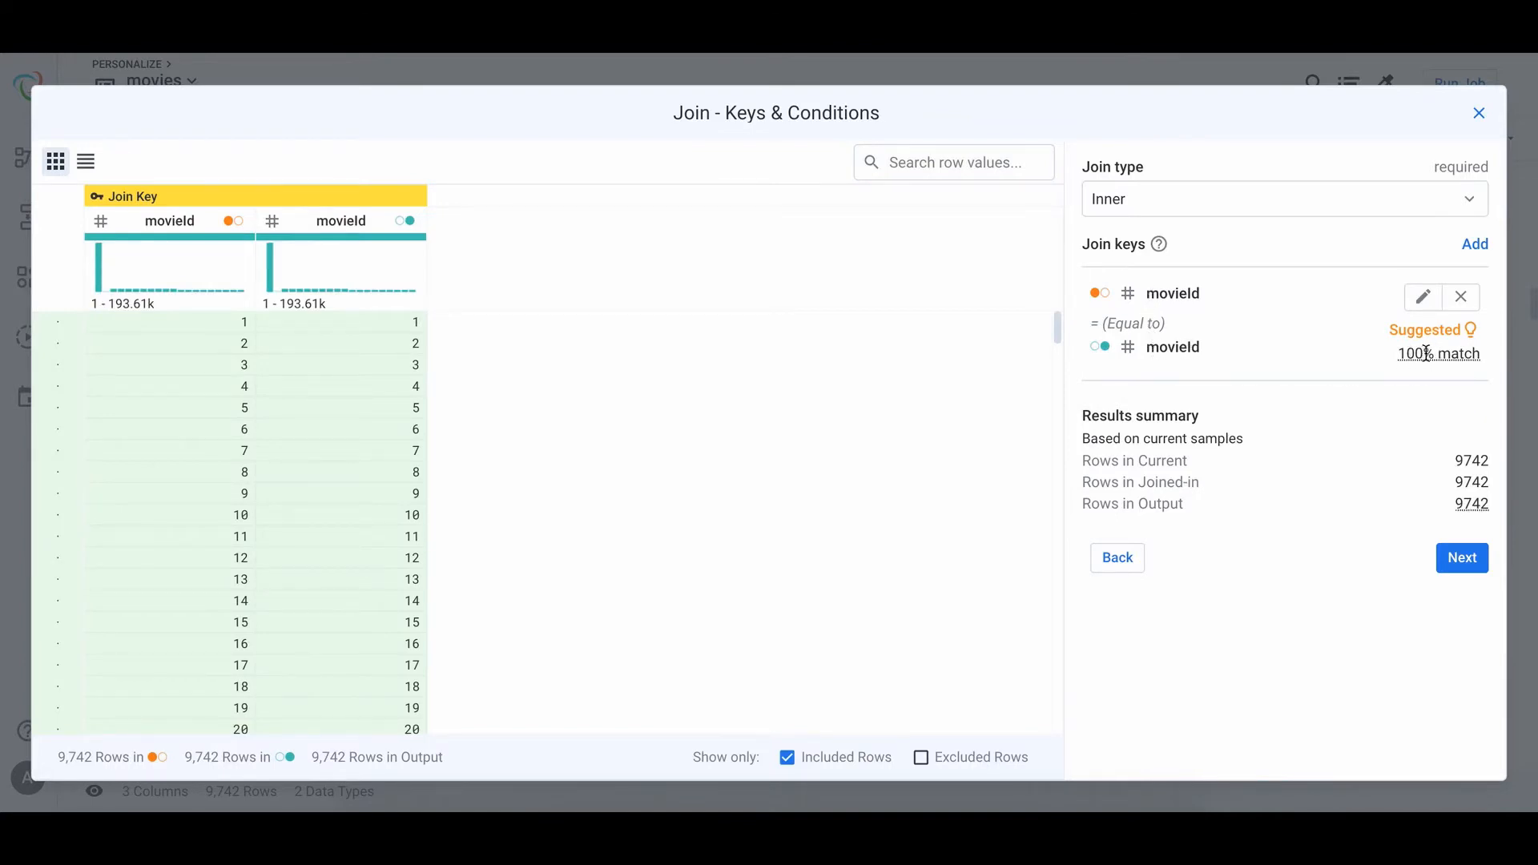
click(1462, 557)
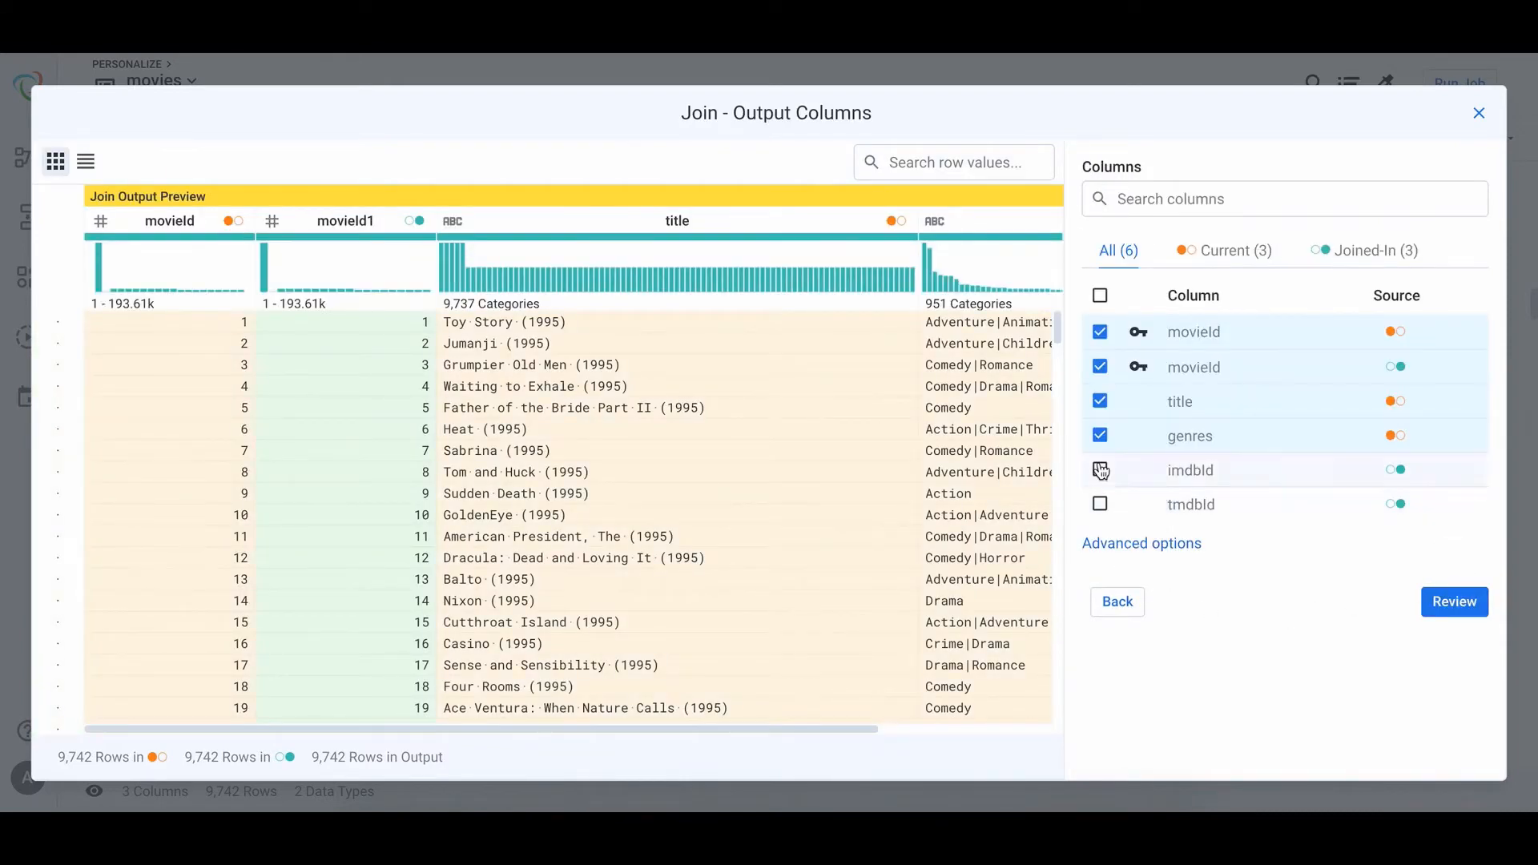
Exclude the joined-in movieId and include imdbId in the join output, and add the join to the recipe.
click(1100, 368)
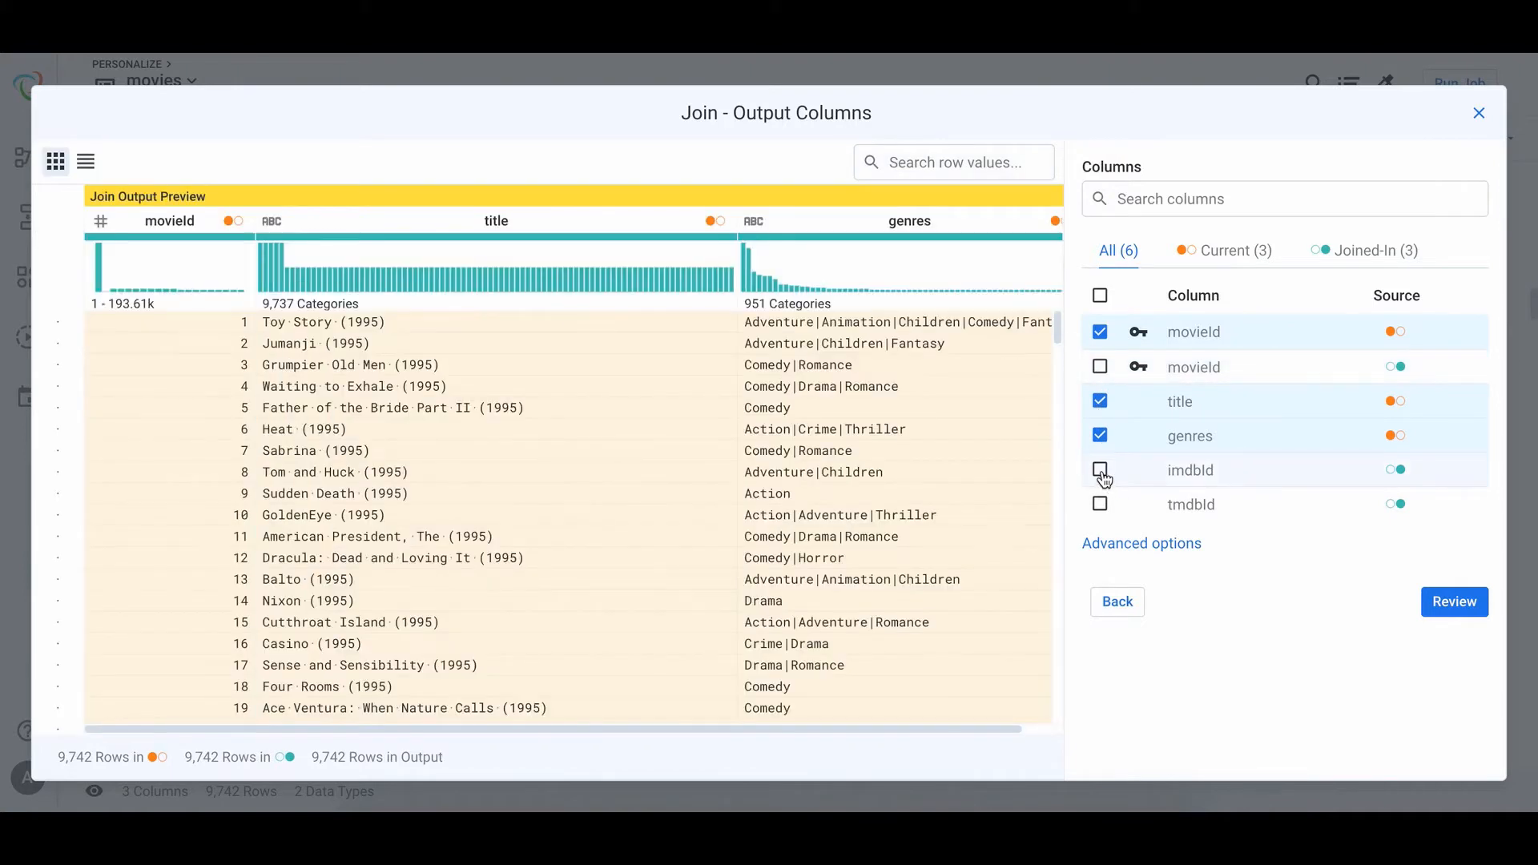
click(1101, 471)
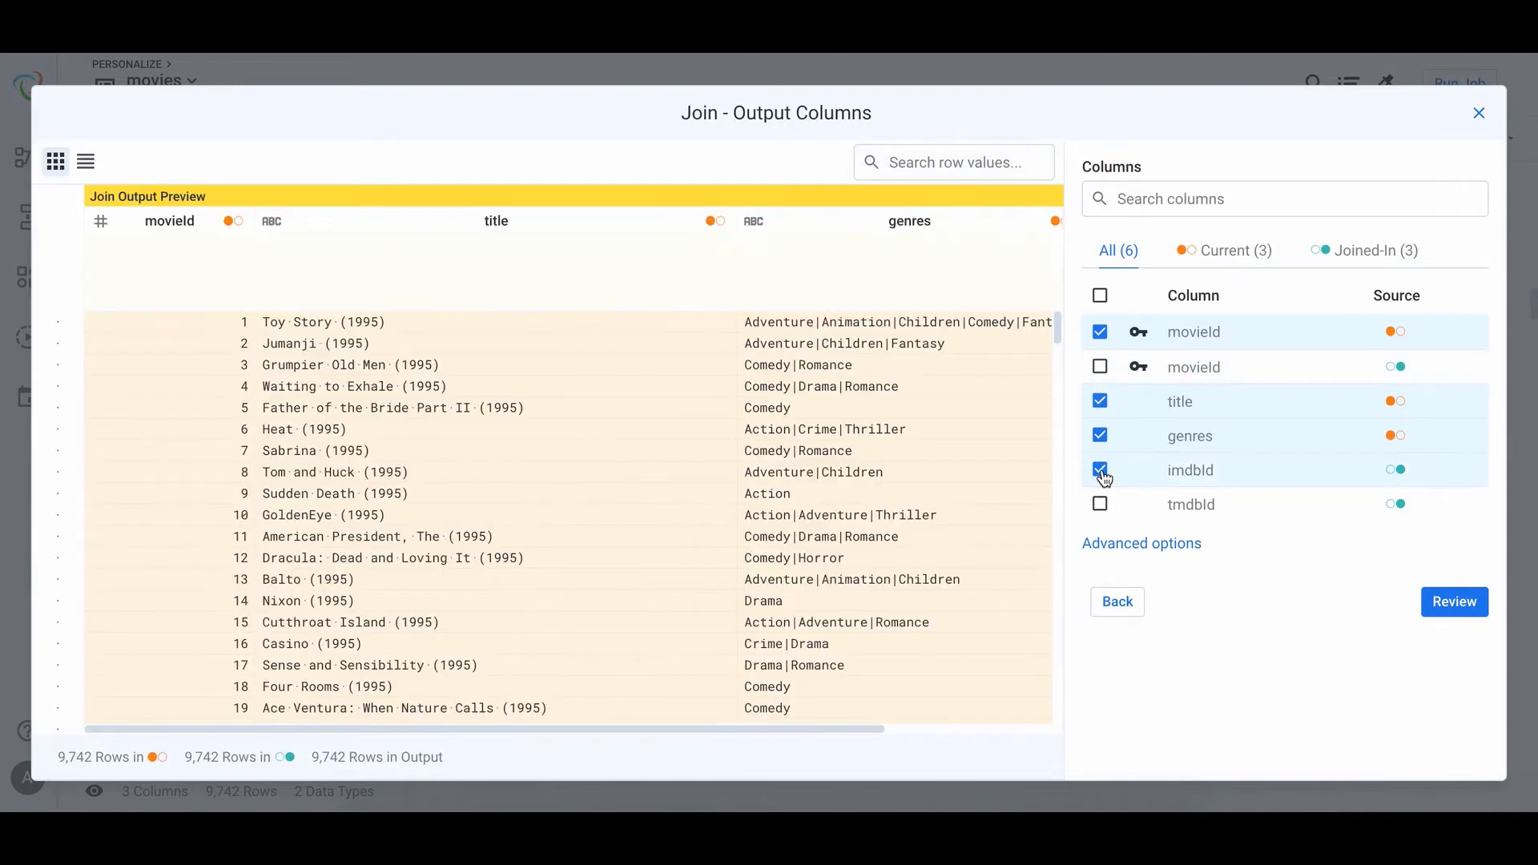
click(1456, 604)
click(1436, 583)
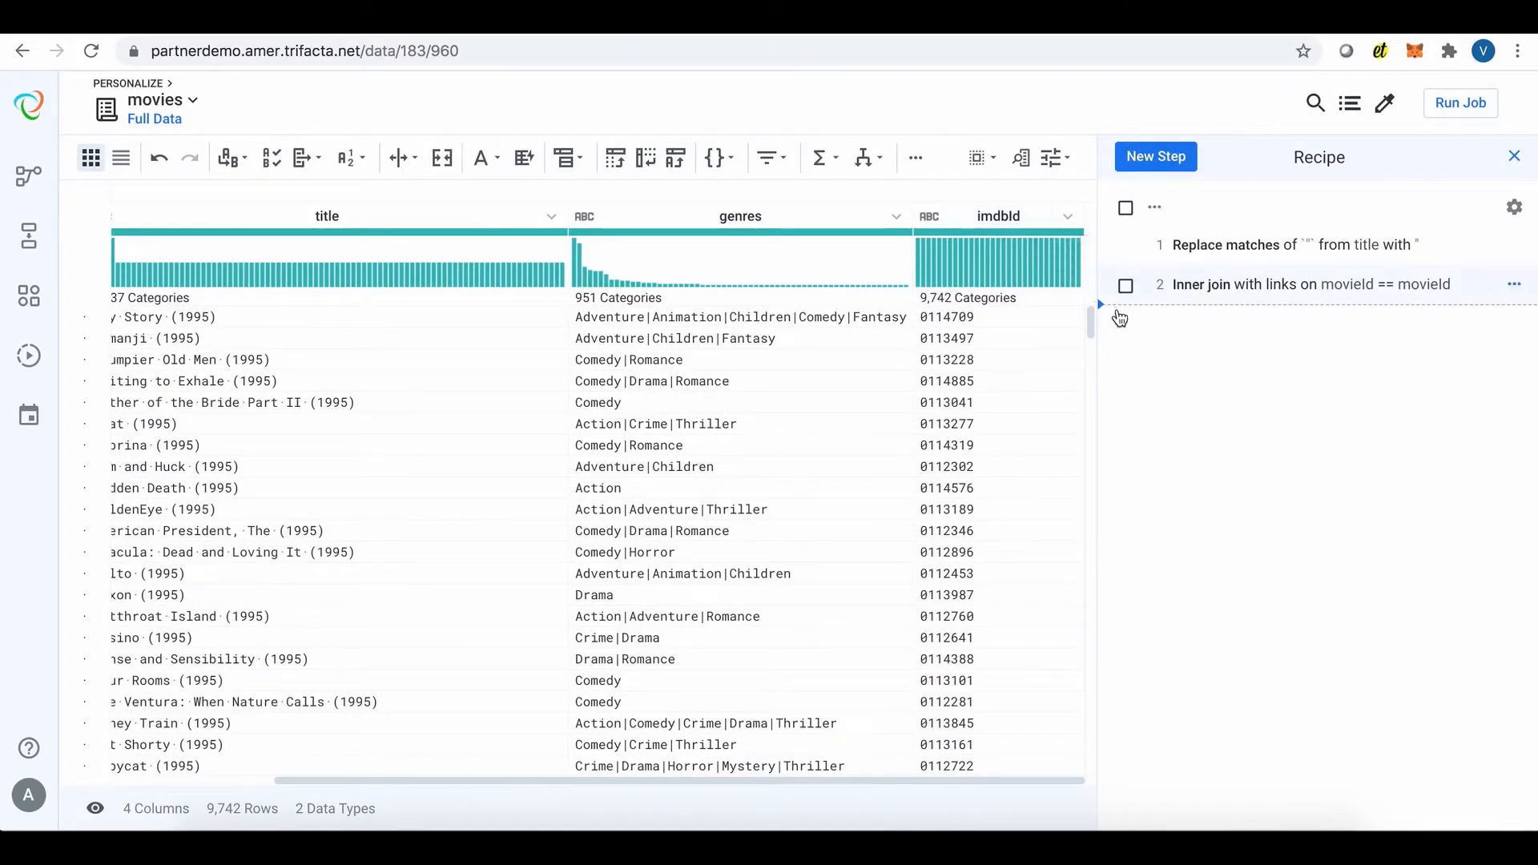
Add an Edit with formula transformation that targets the imdbId column.
click(1158, 158)
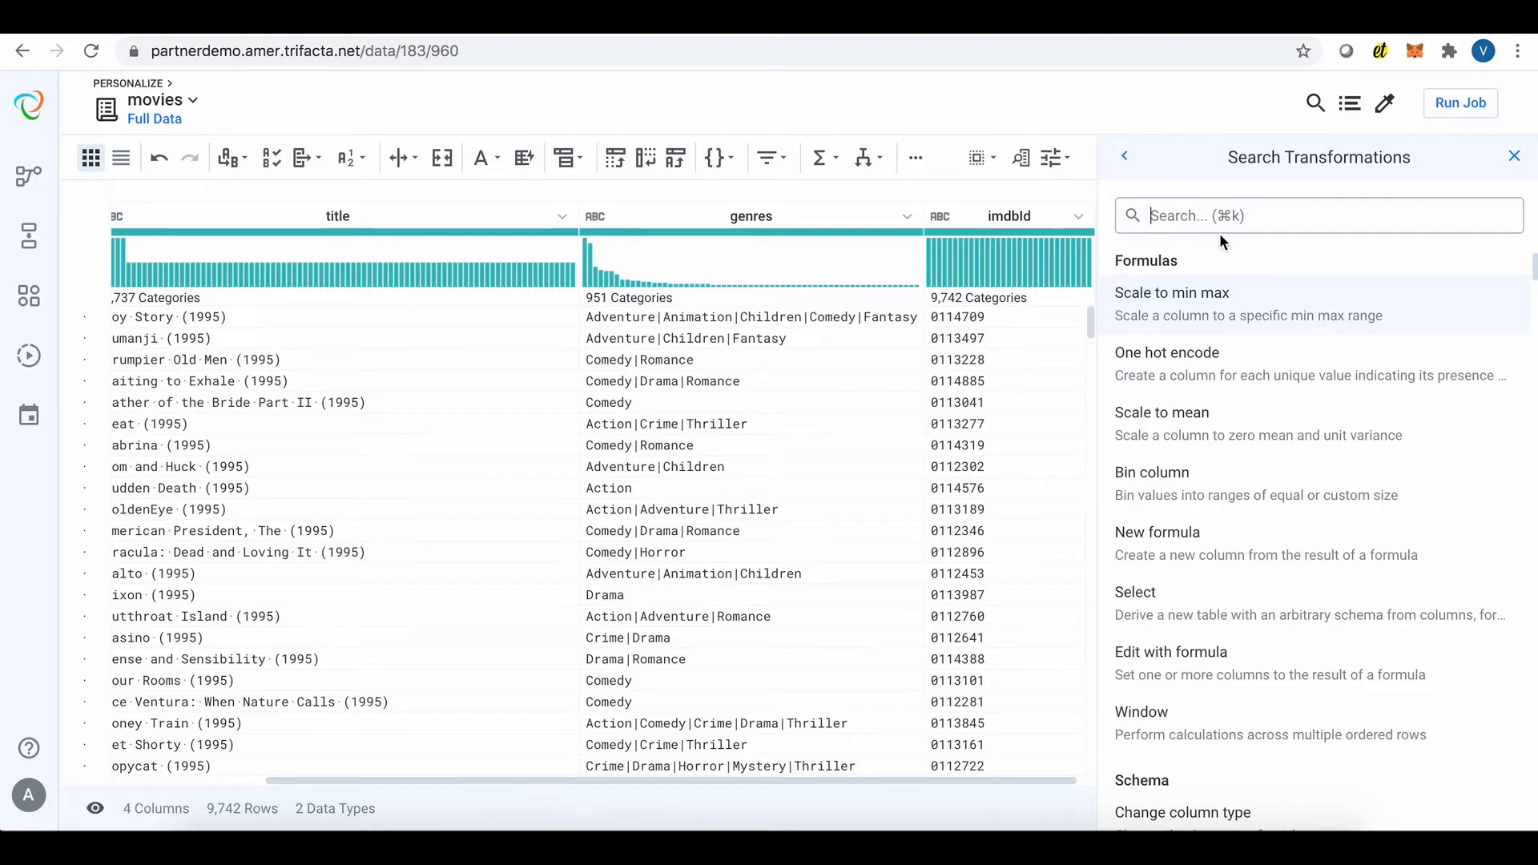
text(edit)
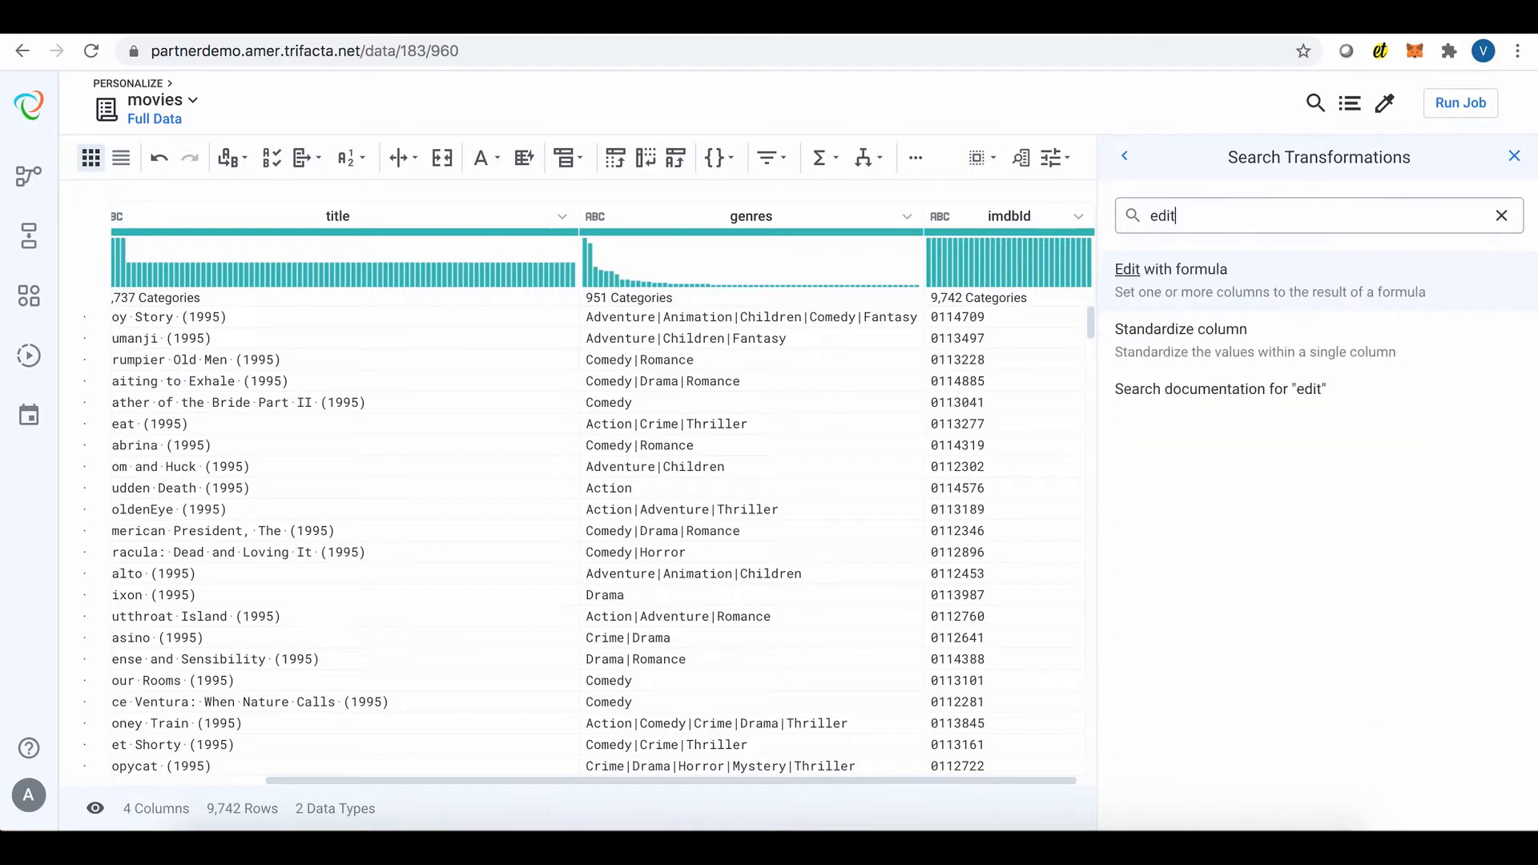
click(1177, 289)
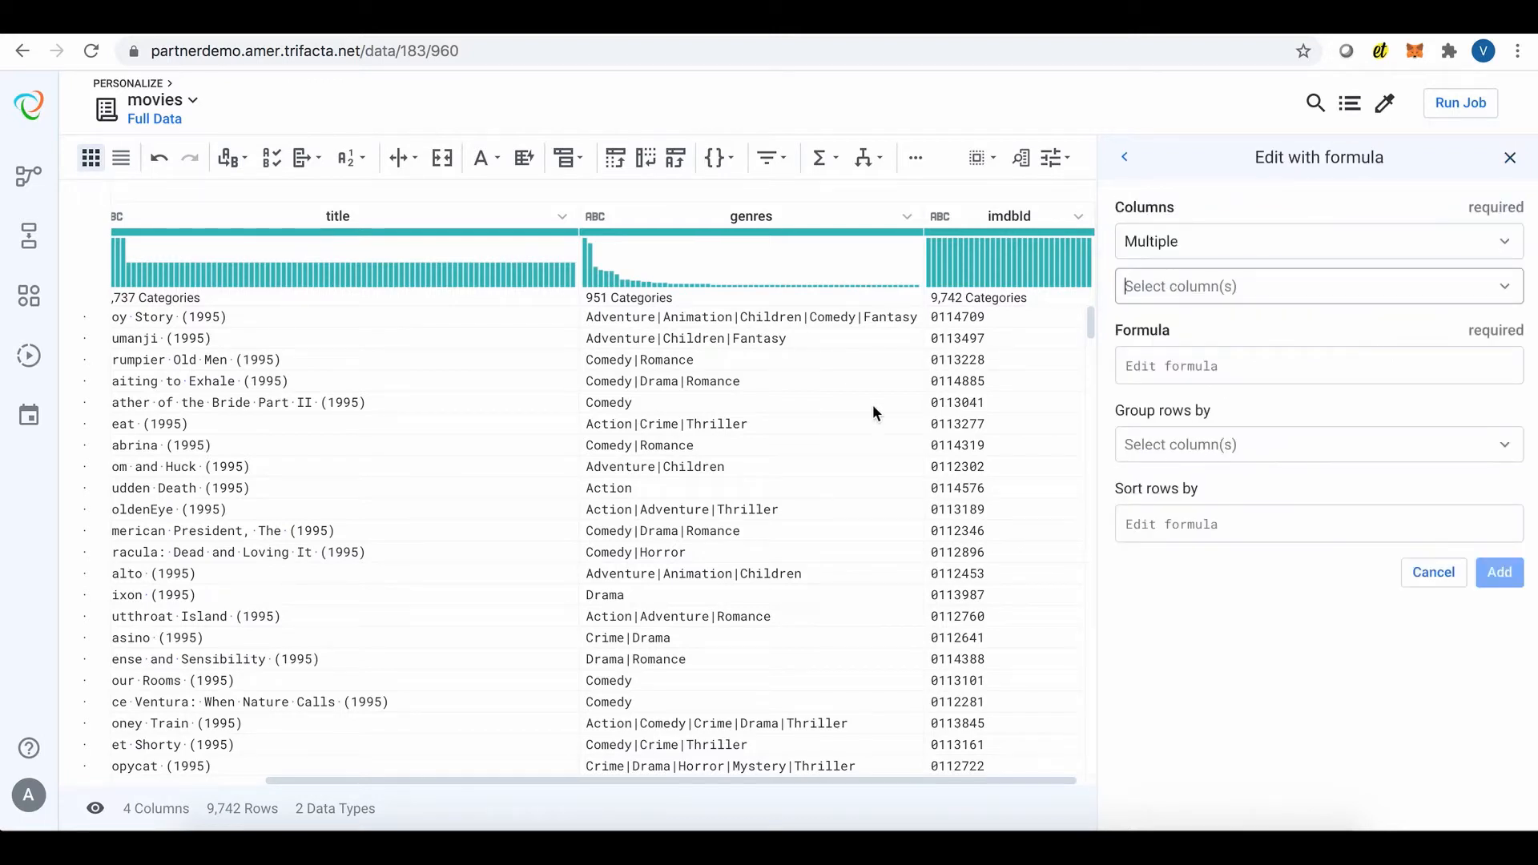
click(1177, 297)
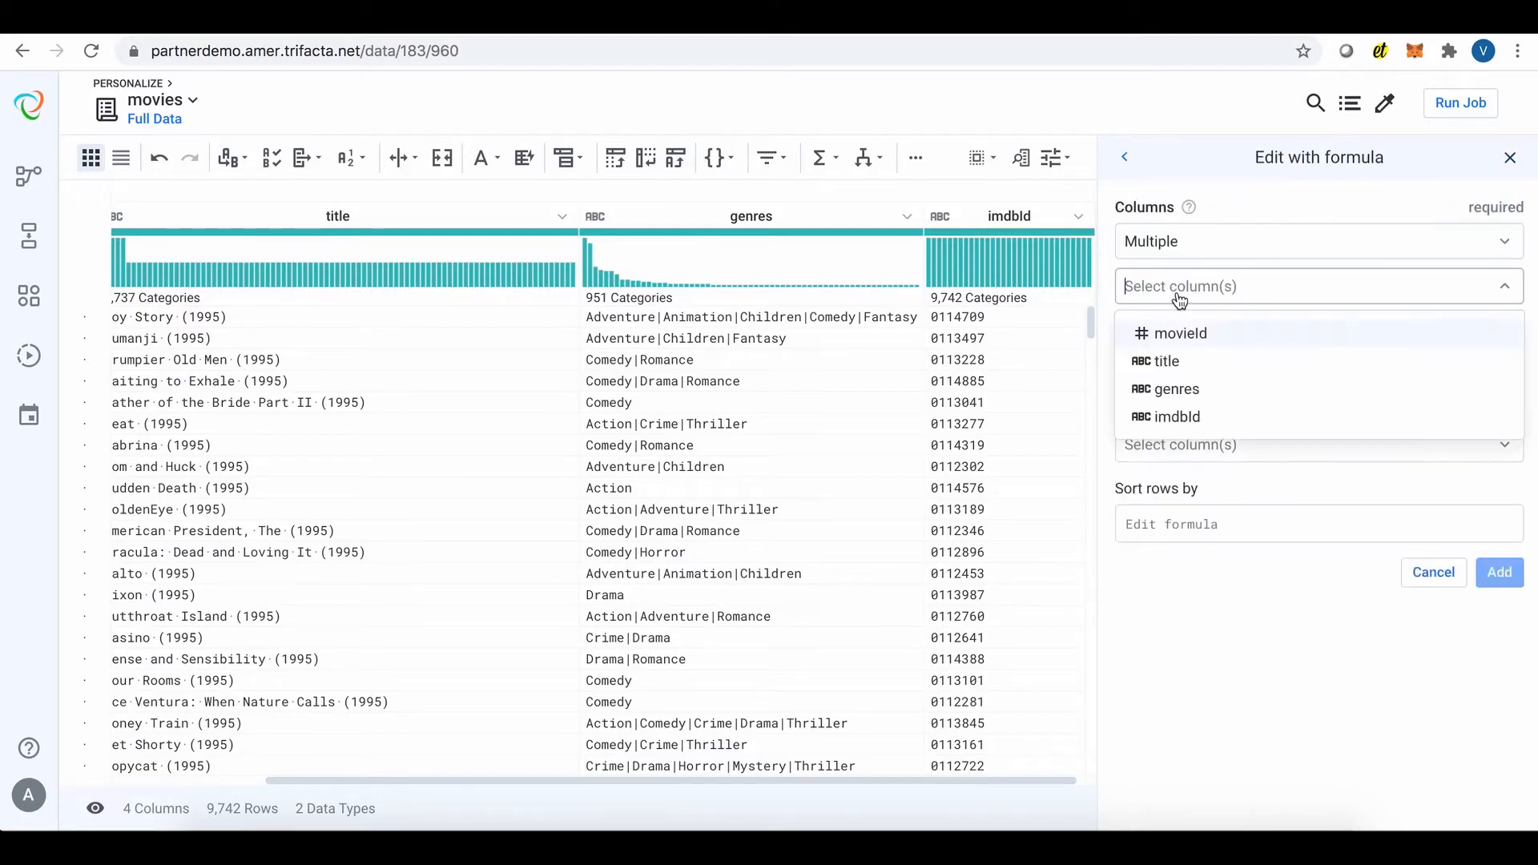
click(1181, 422)
click(1229, 741)
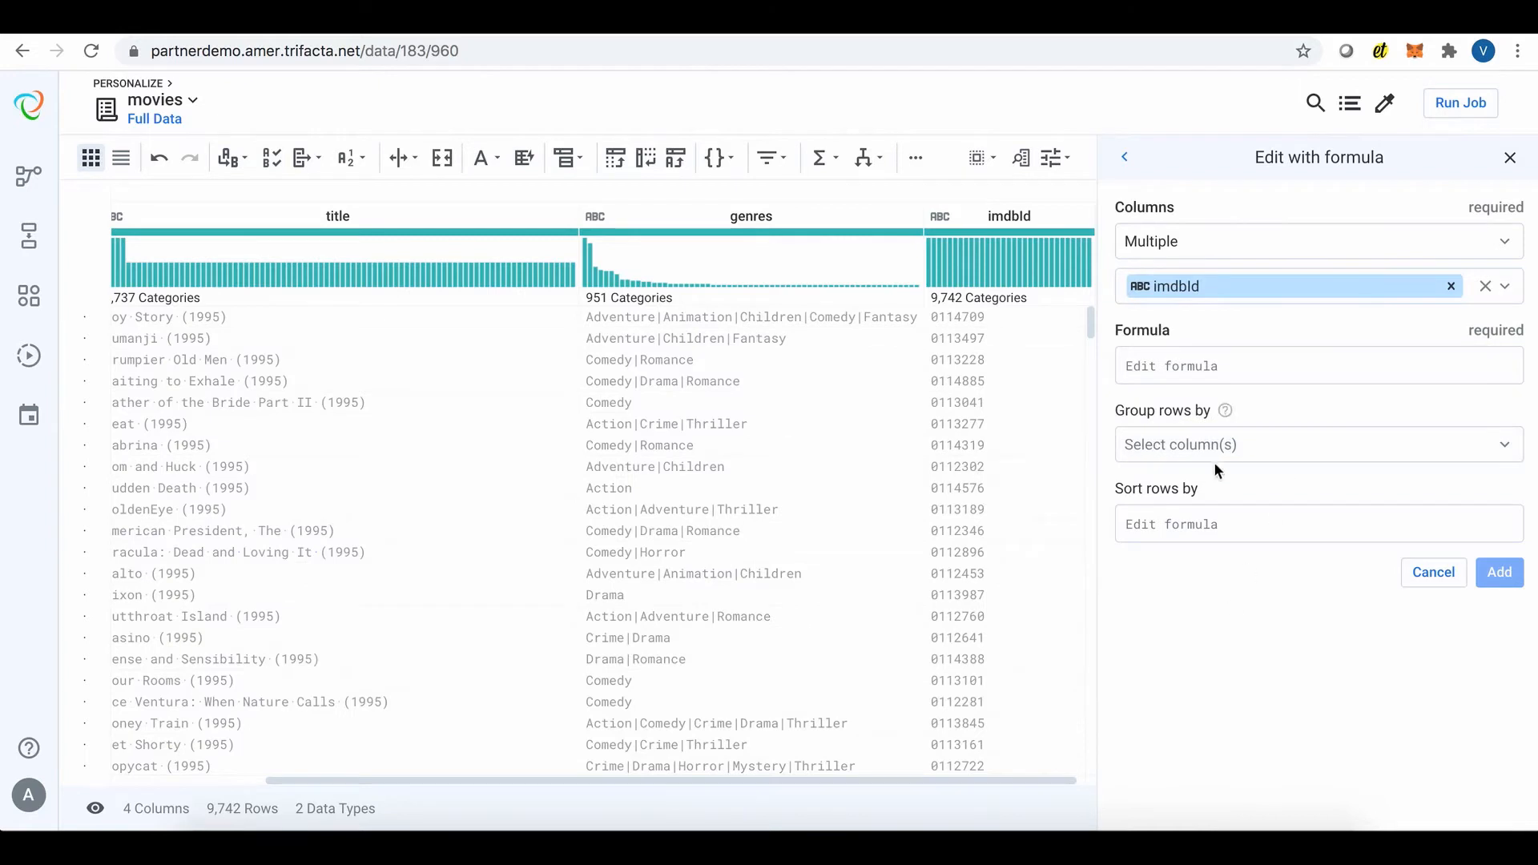
Set the formula to MERGE(['tt', imdbId]) to prefix the IDs with tt, and add it to the recipe.
click(1158, 368)
text(MER)
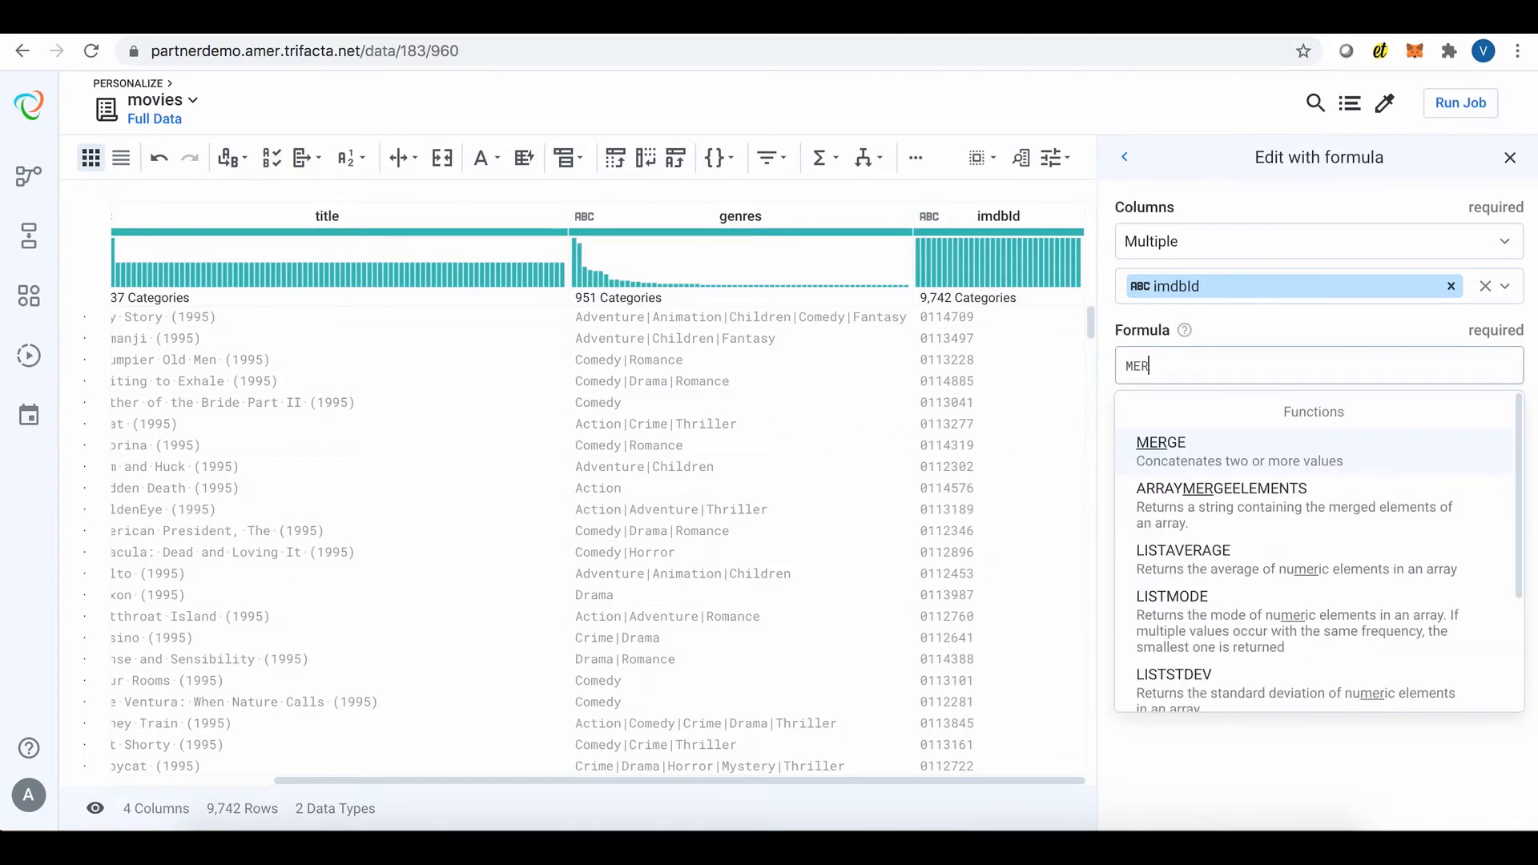
click(1187, 443)
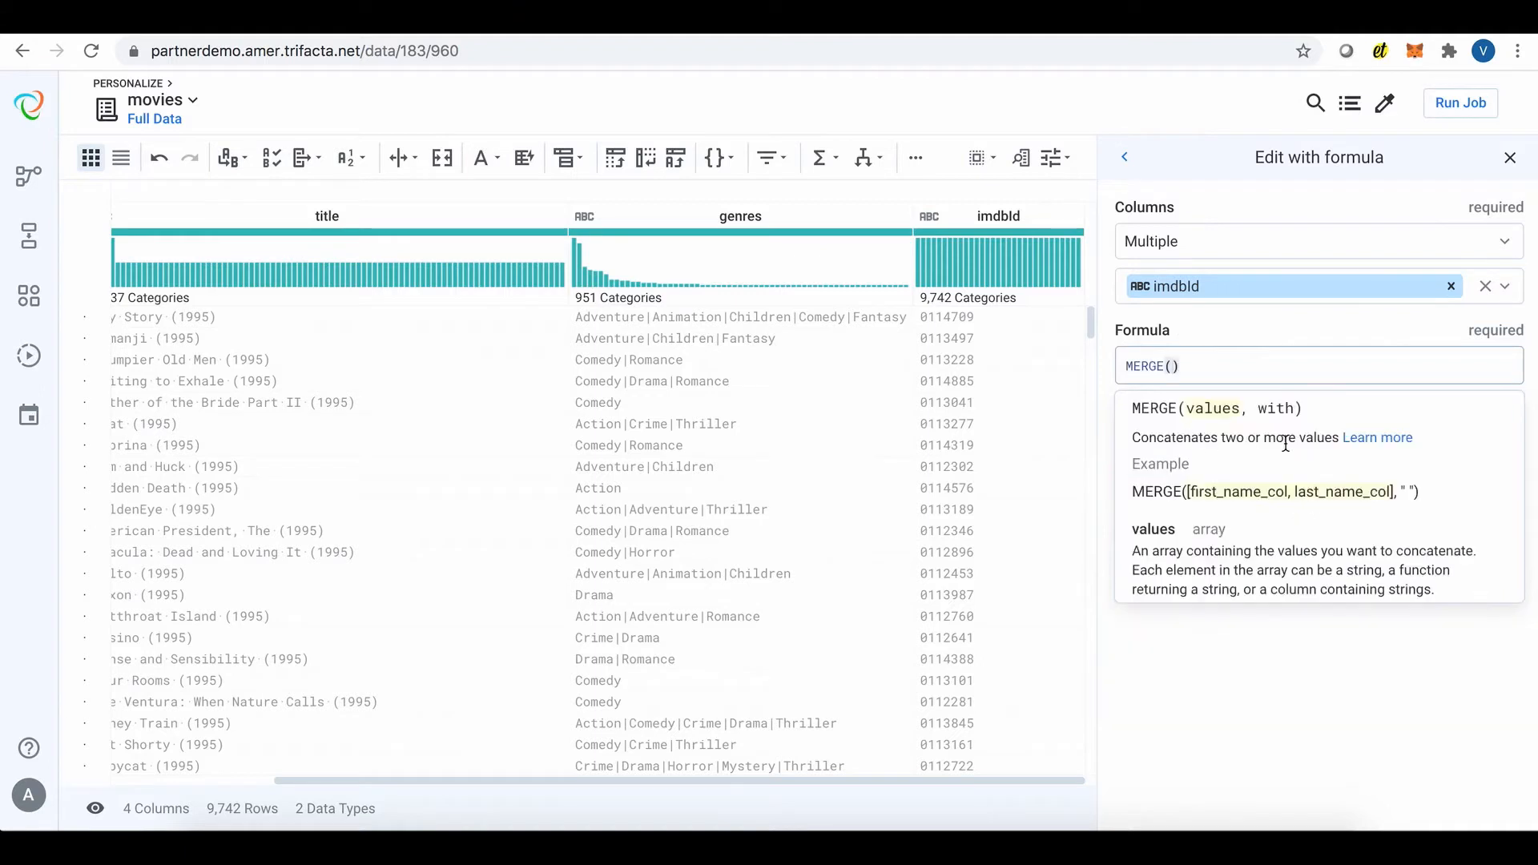
text(['tt', imdbId)
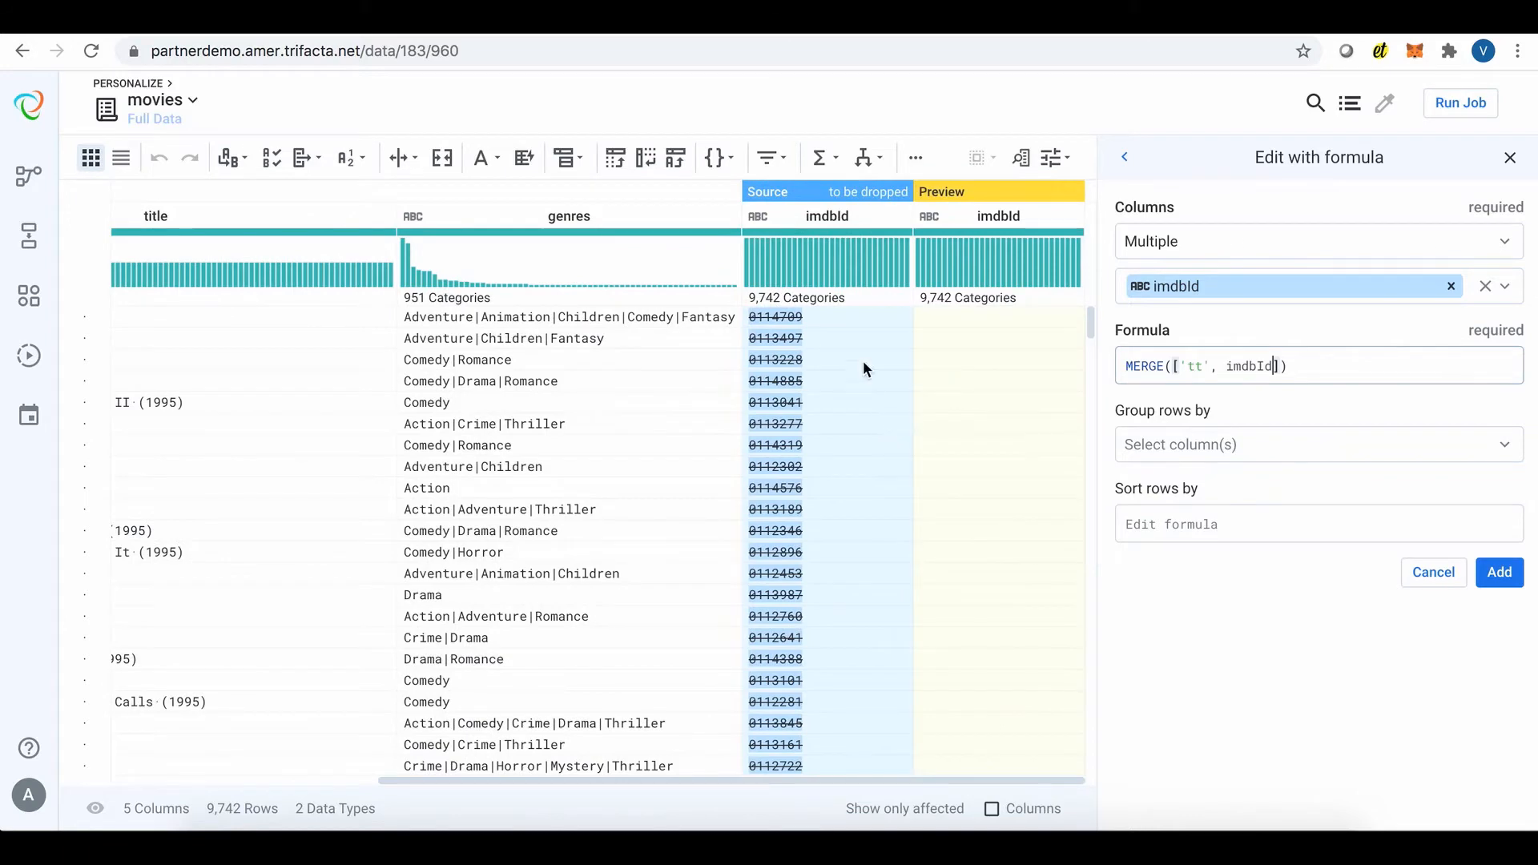
click(1499, 574)
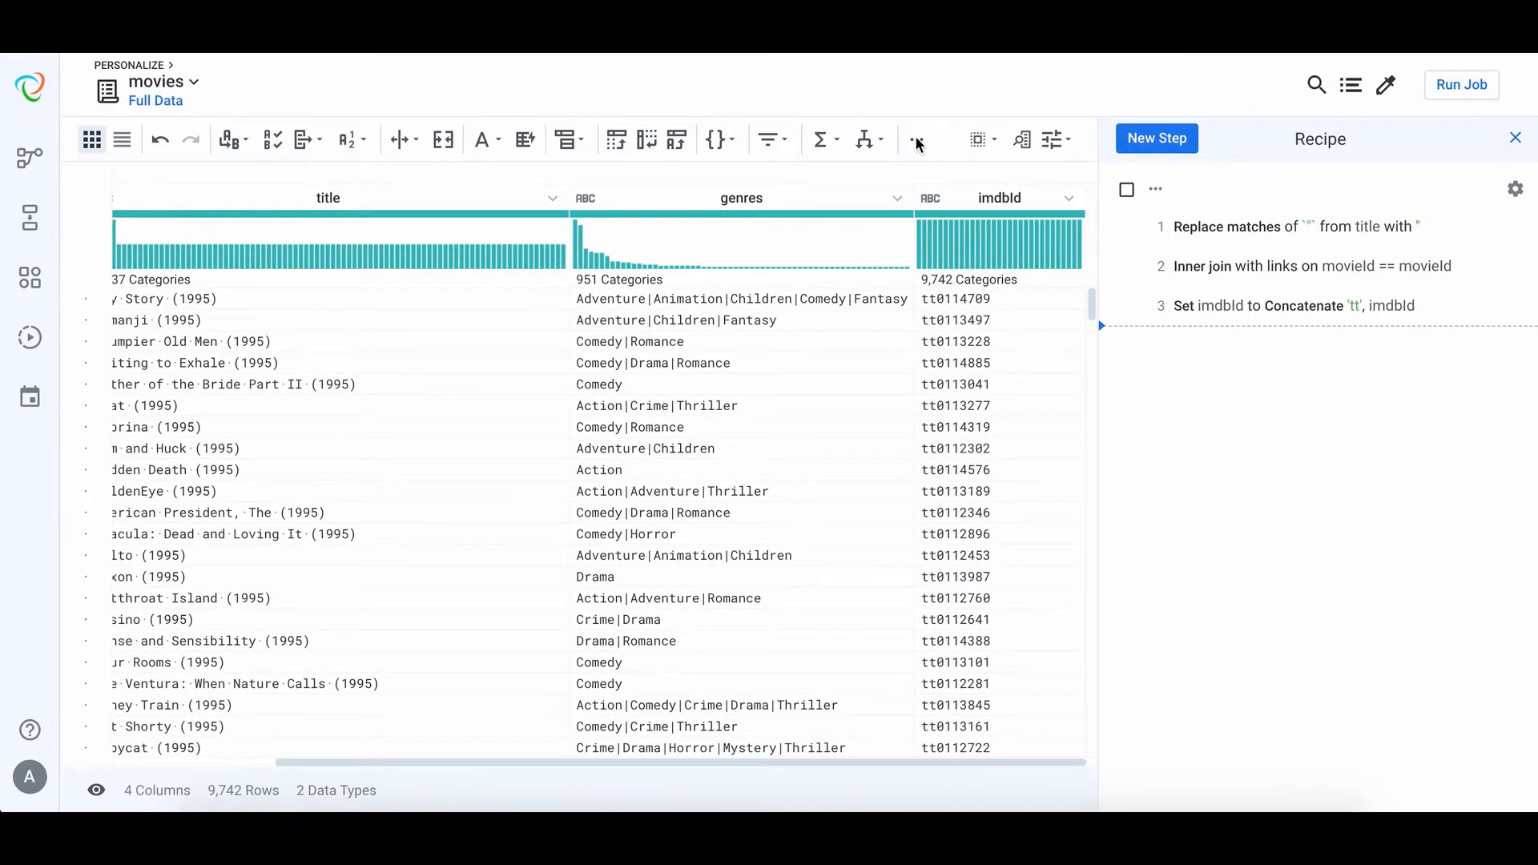
Start another join step that combines movies with the IMDB title recipe from the current flow.
click(917, 142)
click(969, 188)
click(312, 411)
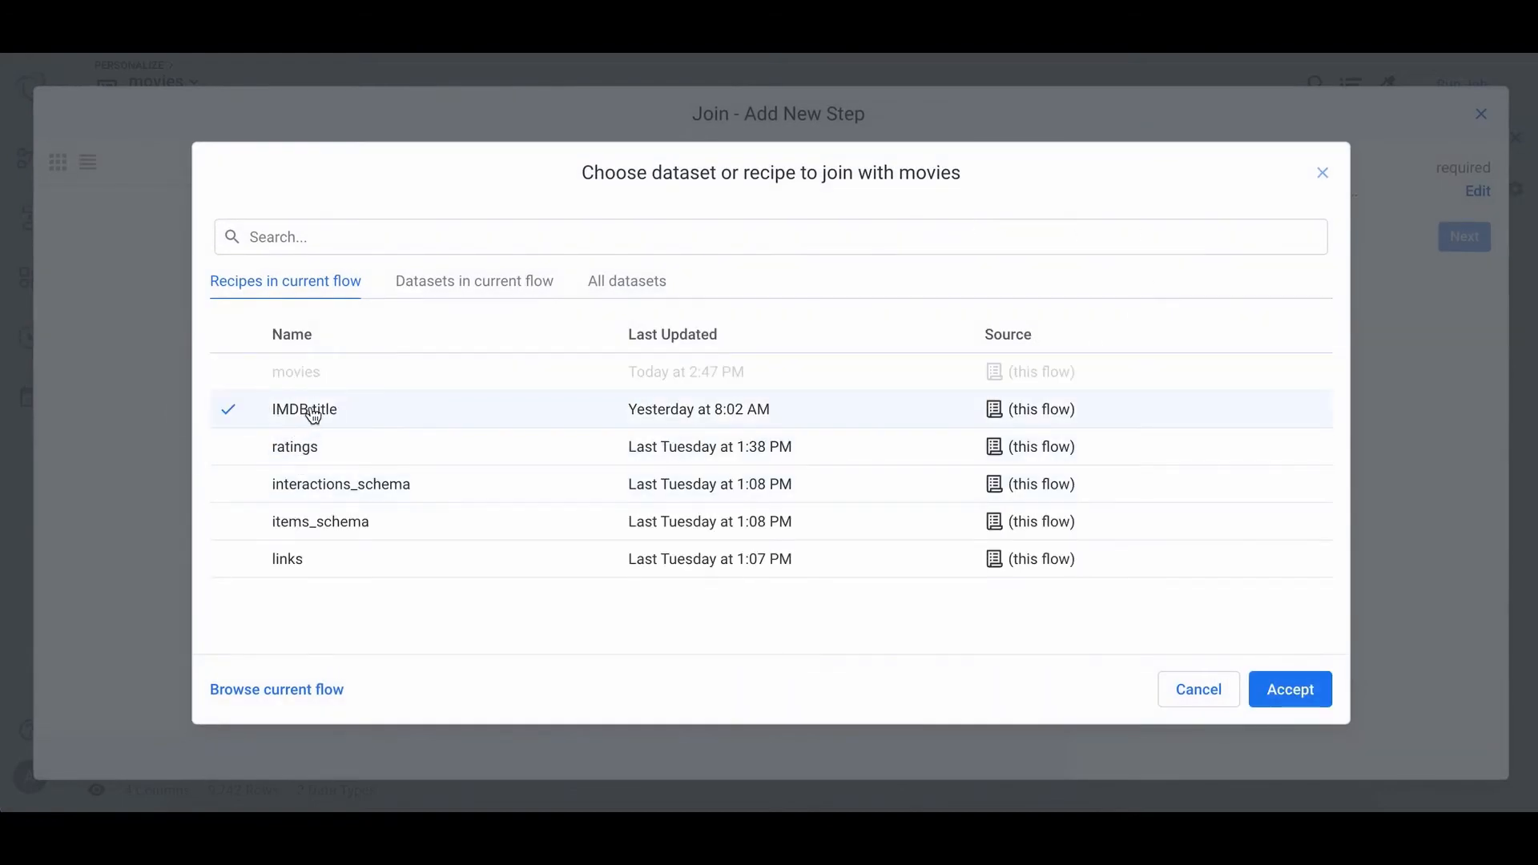
click(1296, 697)
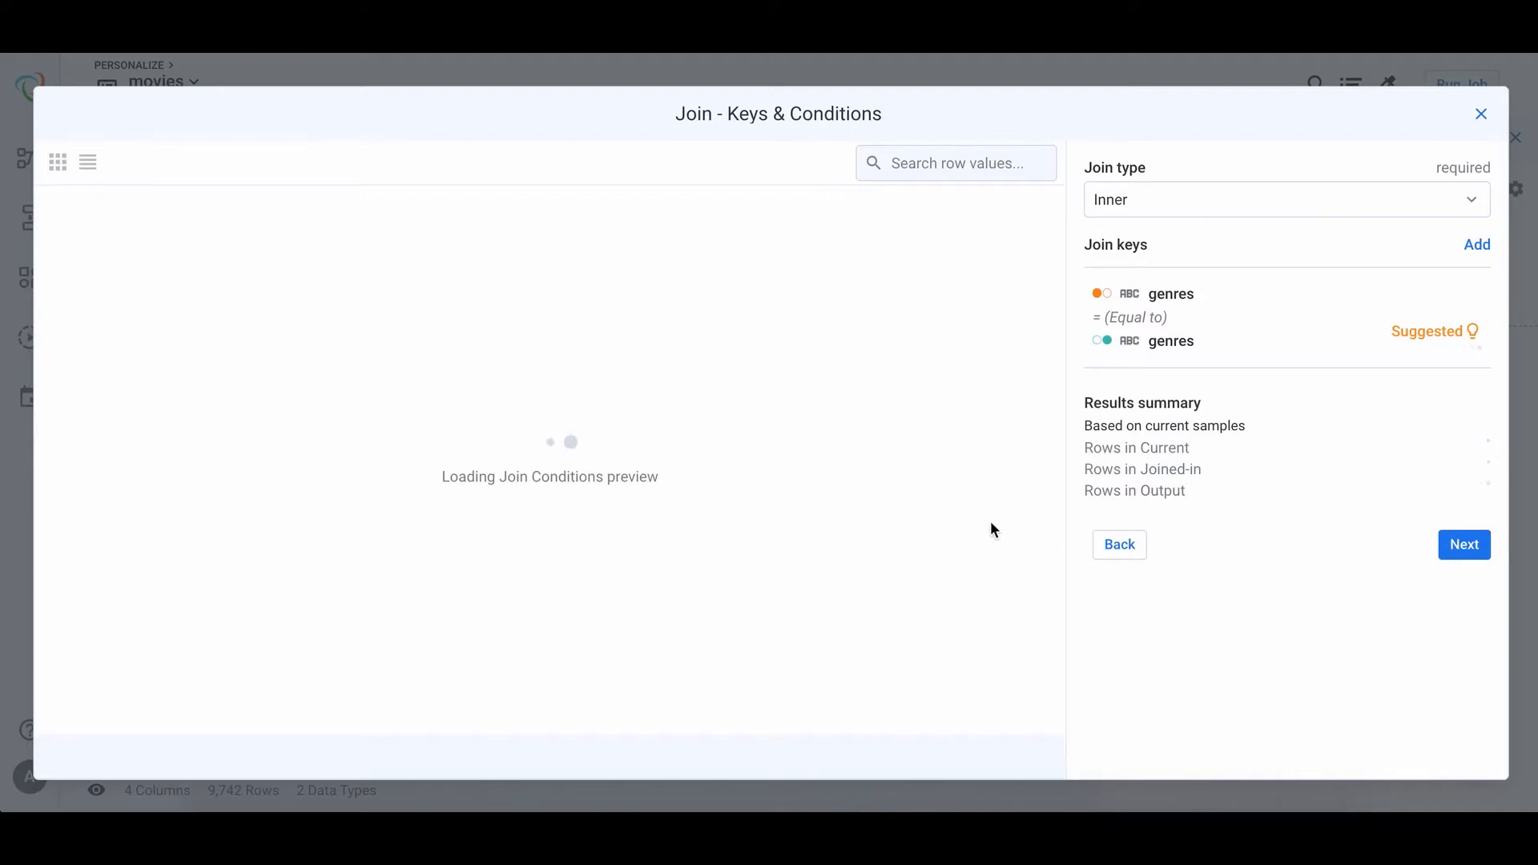
Set the join type to Left, replace the suggested genres key with imdbId equal to tconst, and proceed to the output columns.
click(1174, 207)
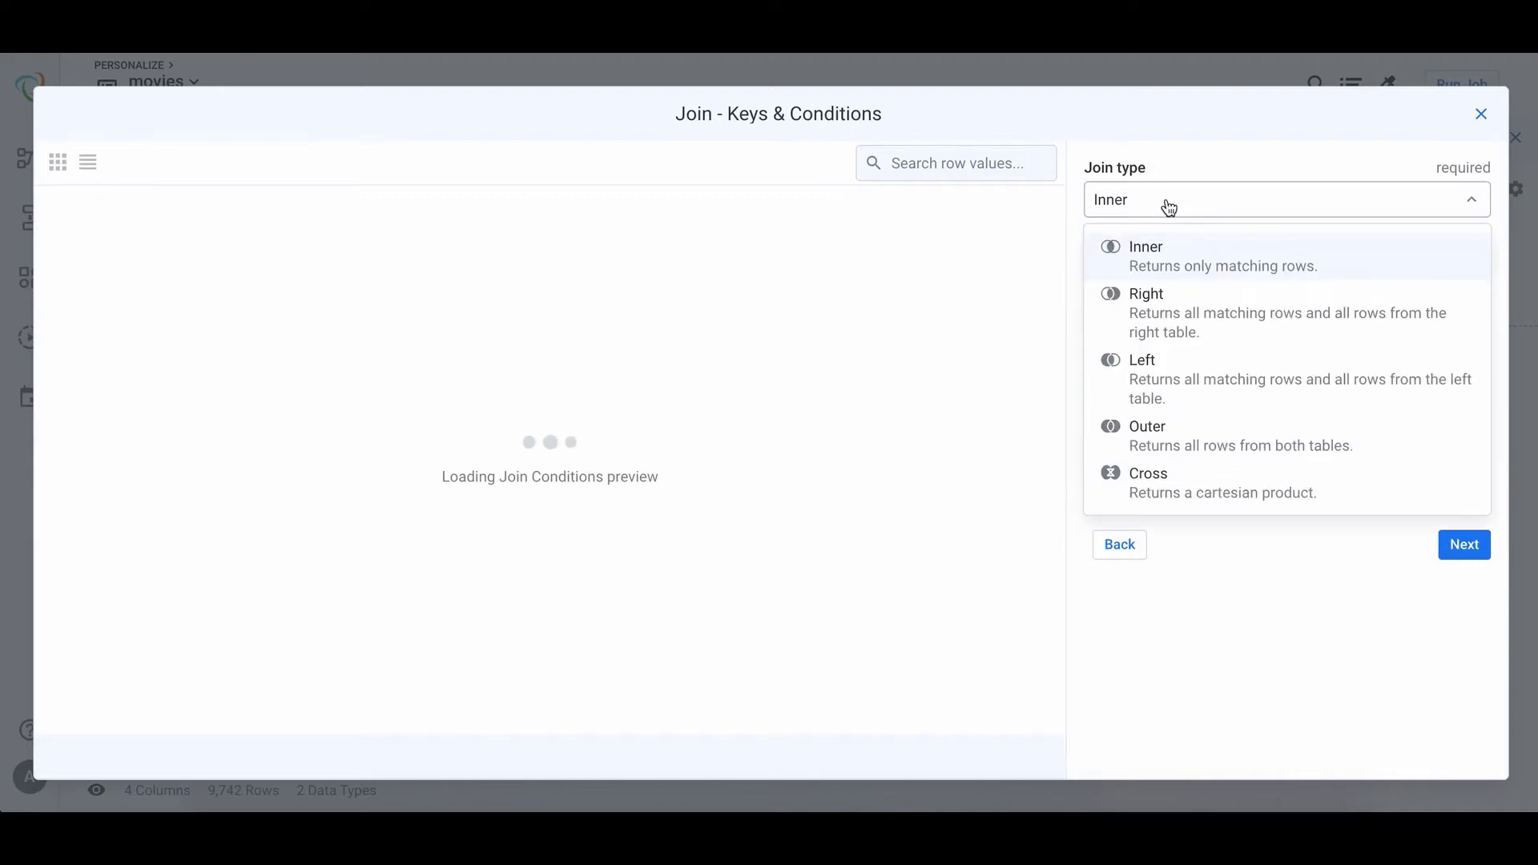
click(1157, 378)
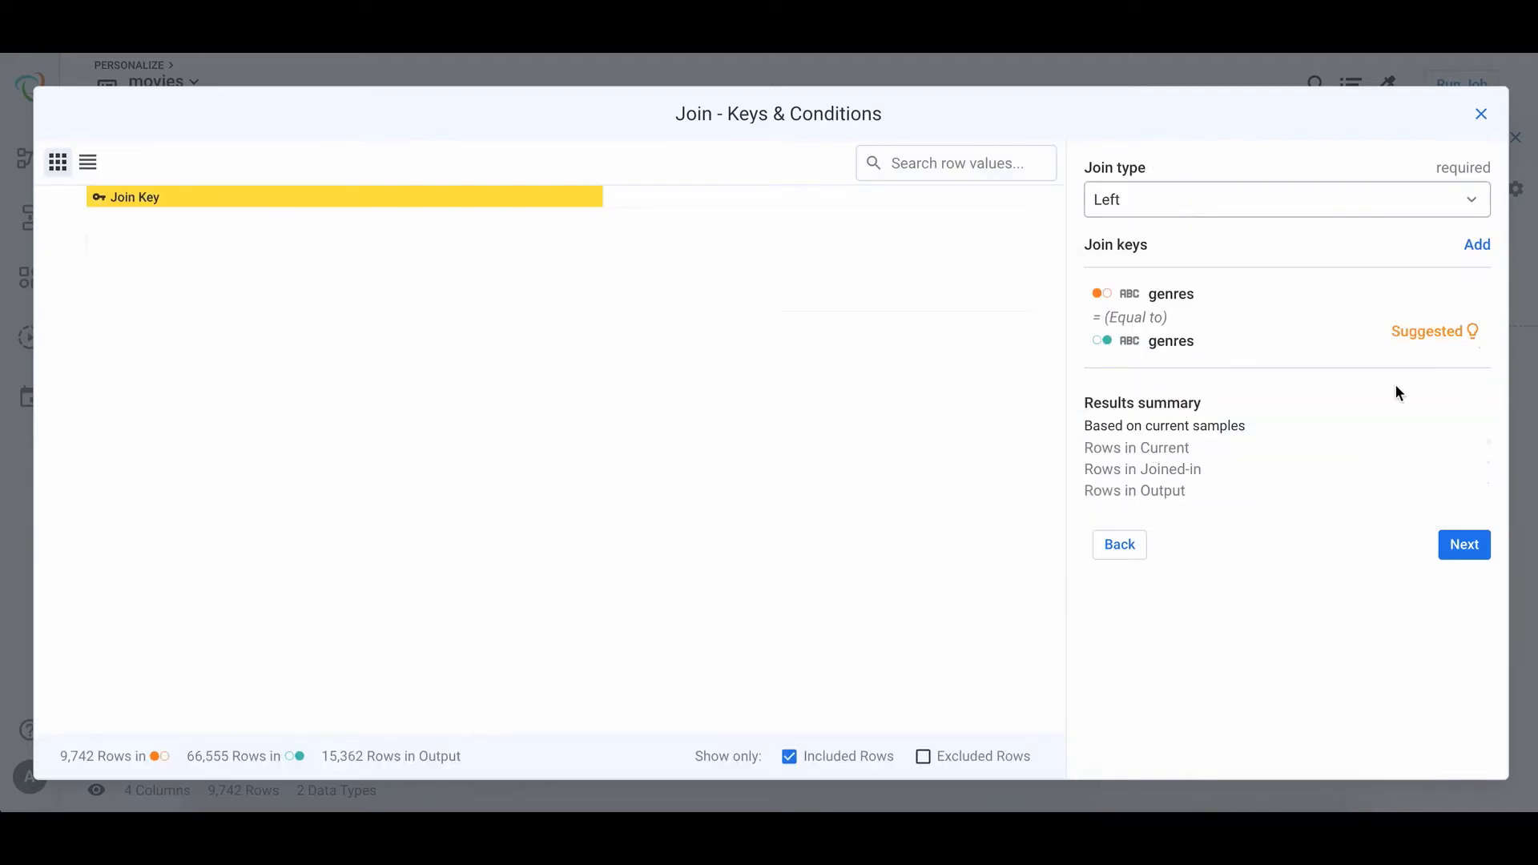
click(1425, 297)
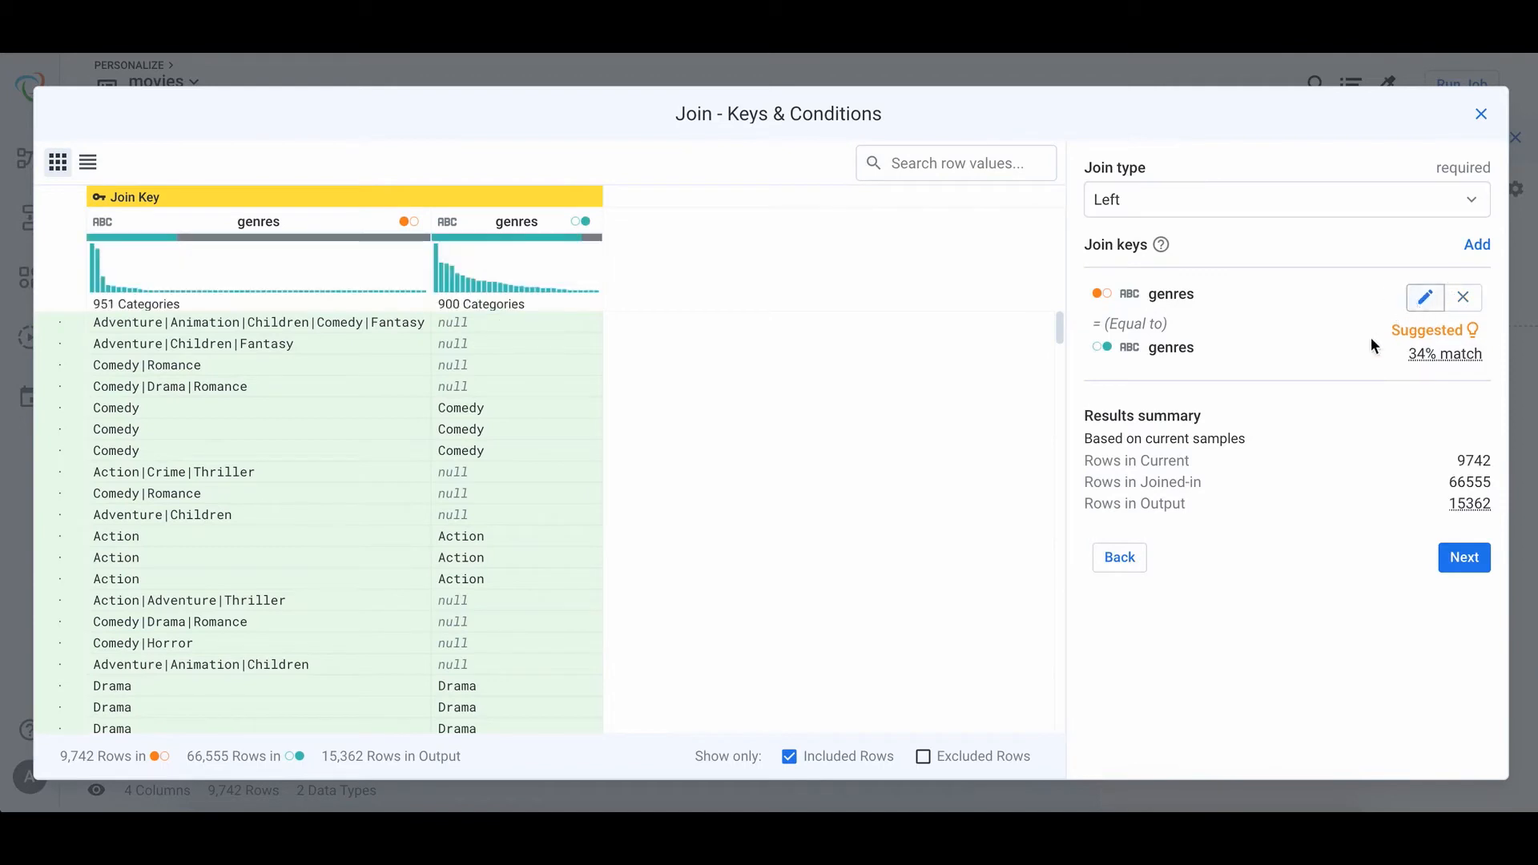
scroll(1289, 472, down, 10)
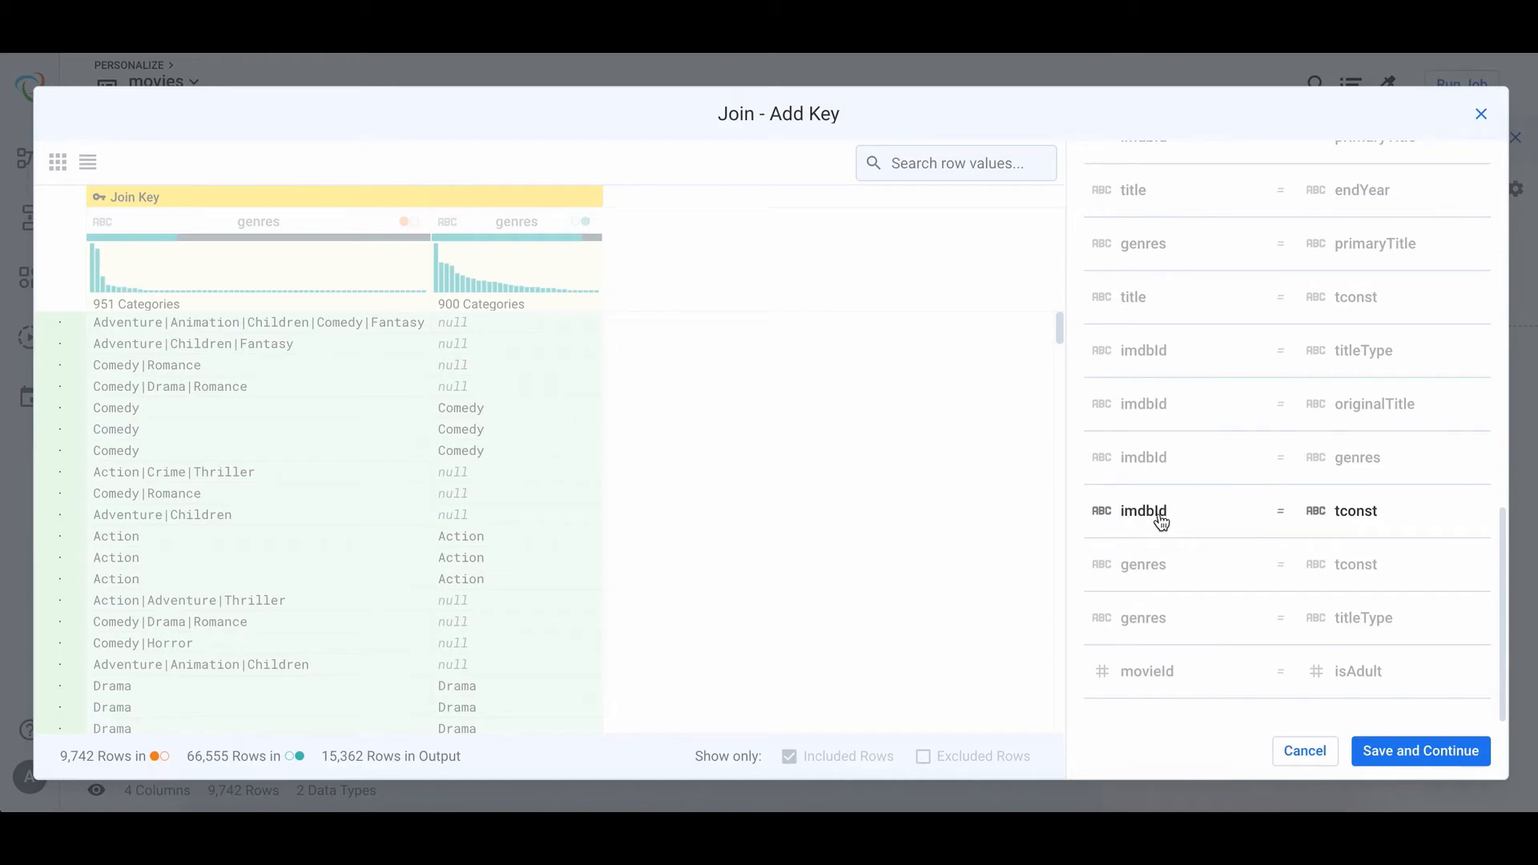
click(1411, 748)
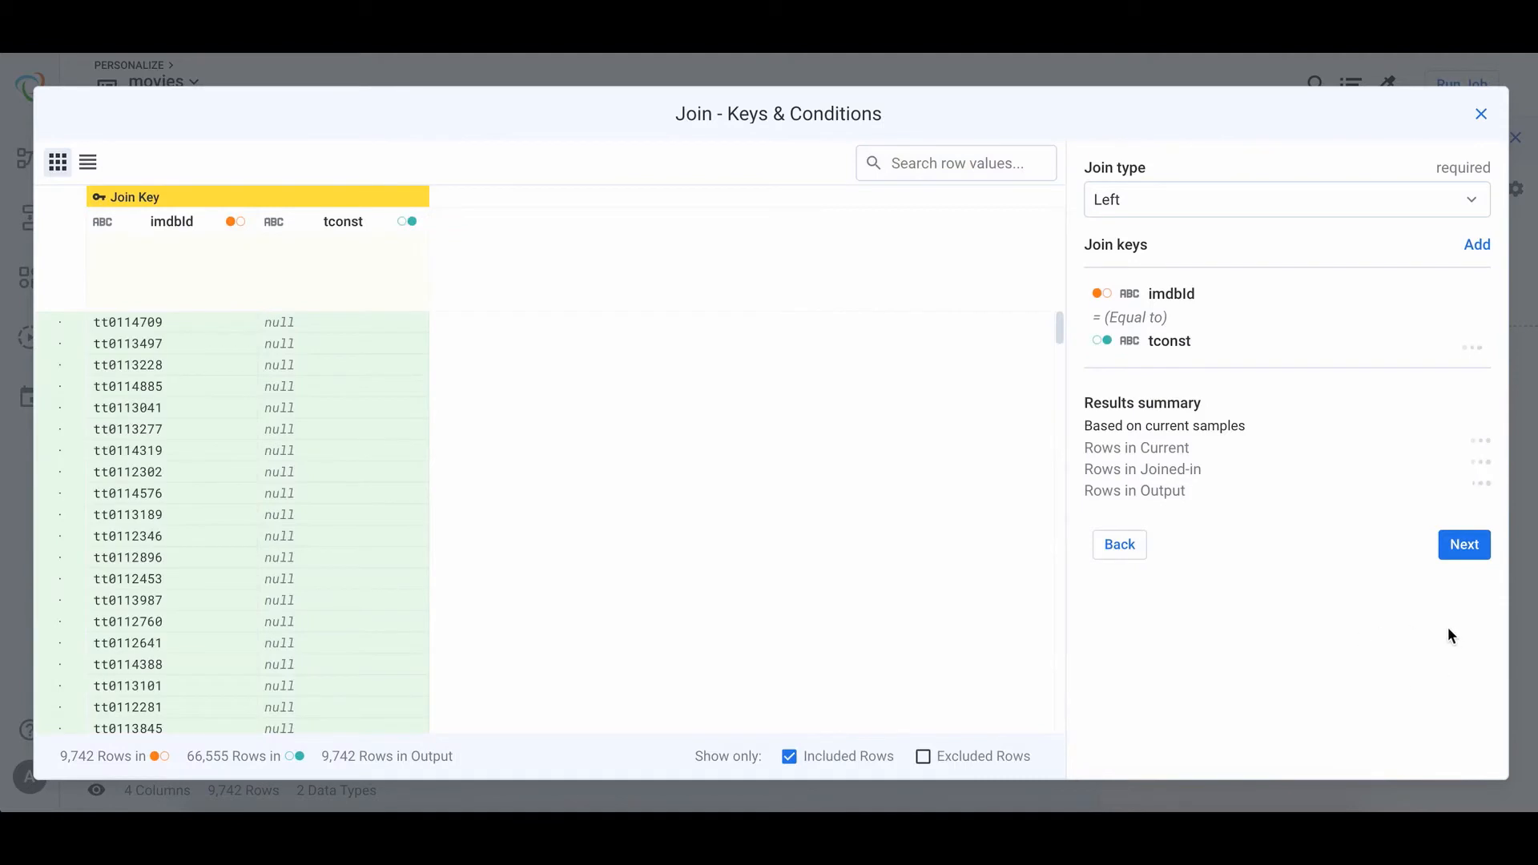
click(1471, 556)
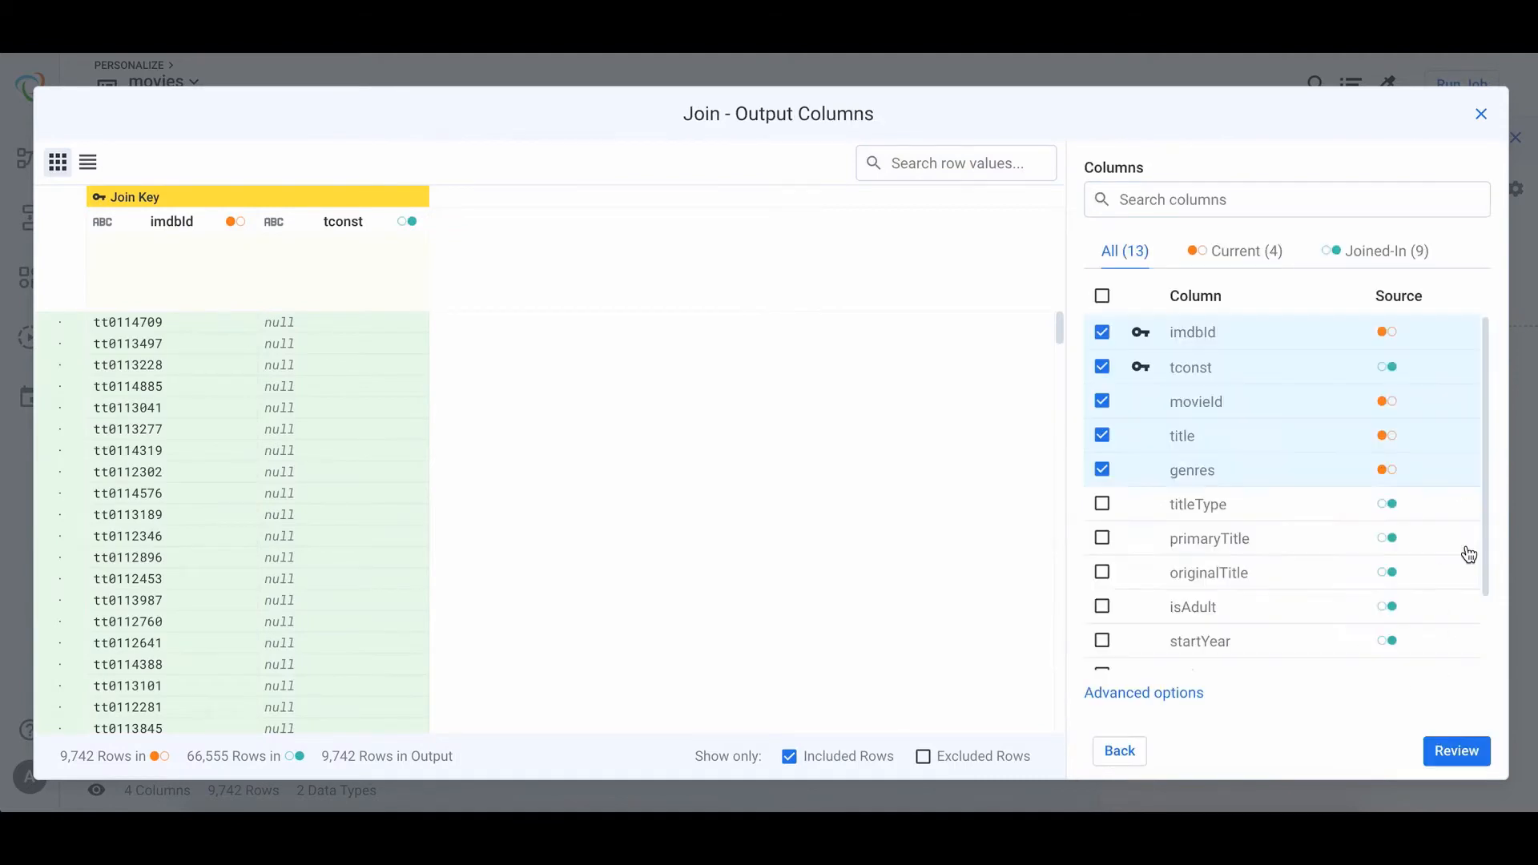
Output only movieId, titleType, primaryTitle, startYear, runtimeMinutes and the joined-in genres, and add the join to the recipe.
click(1103, 296)
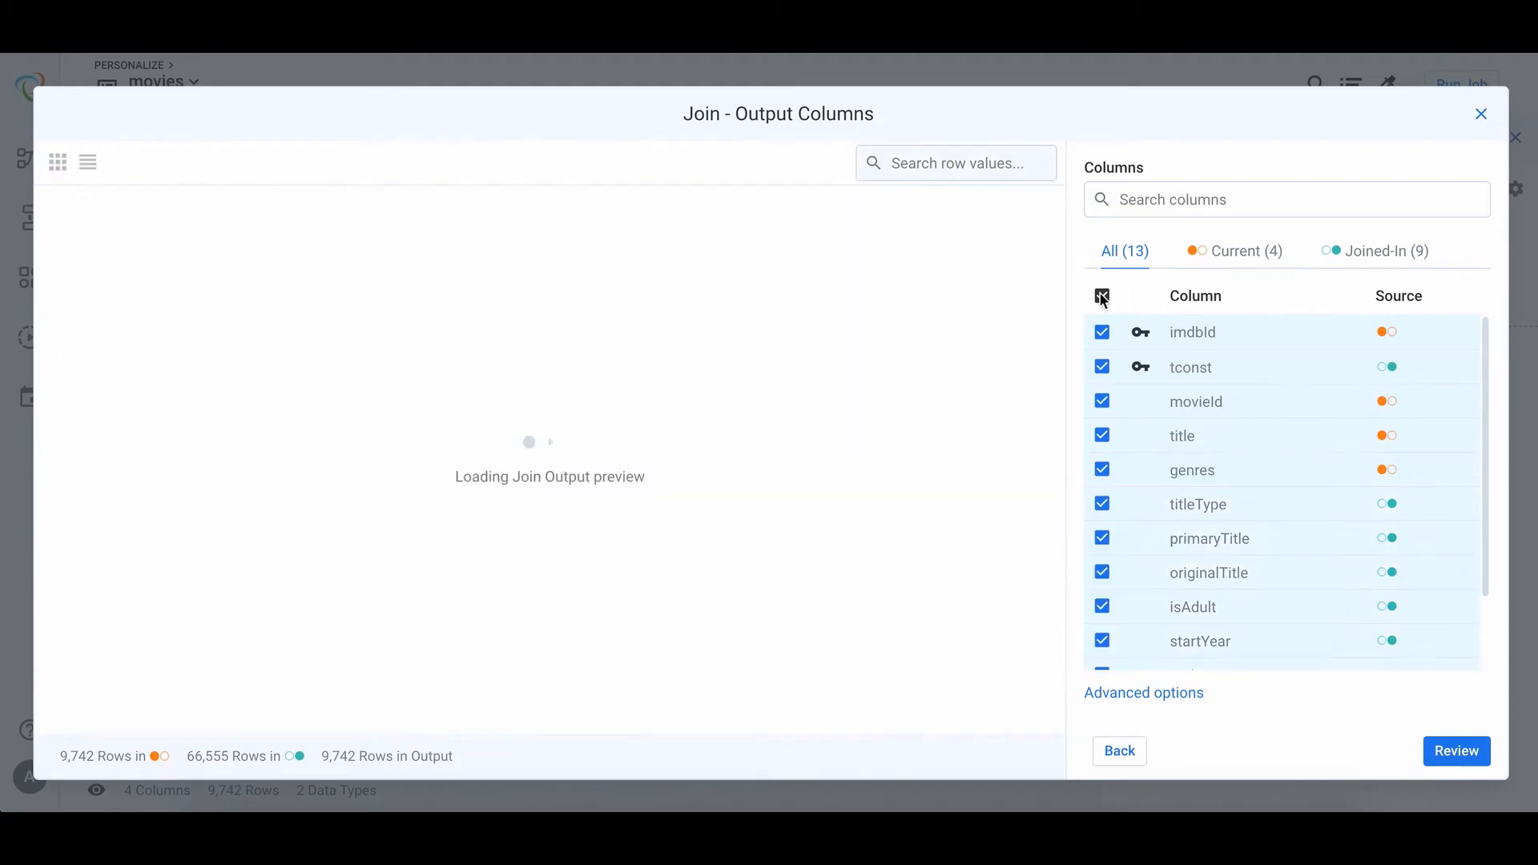
click(1103, 296)
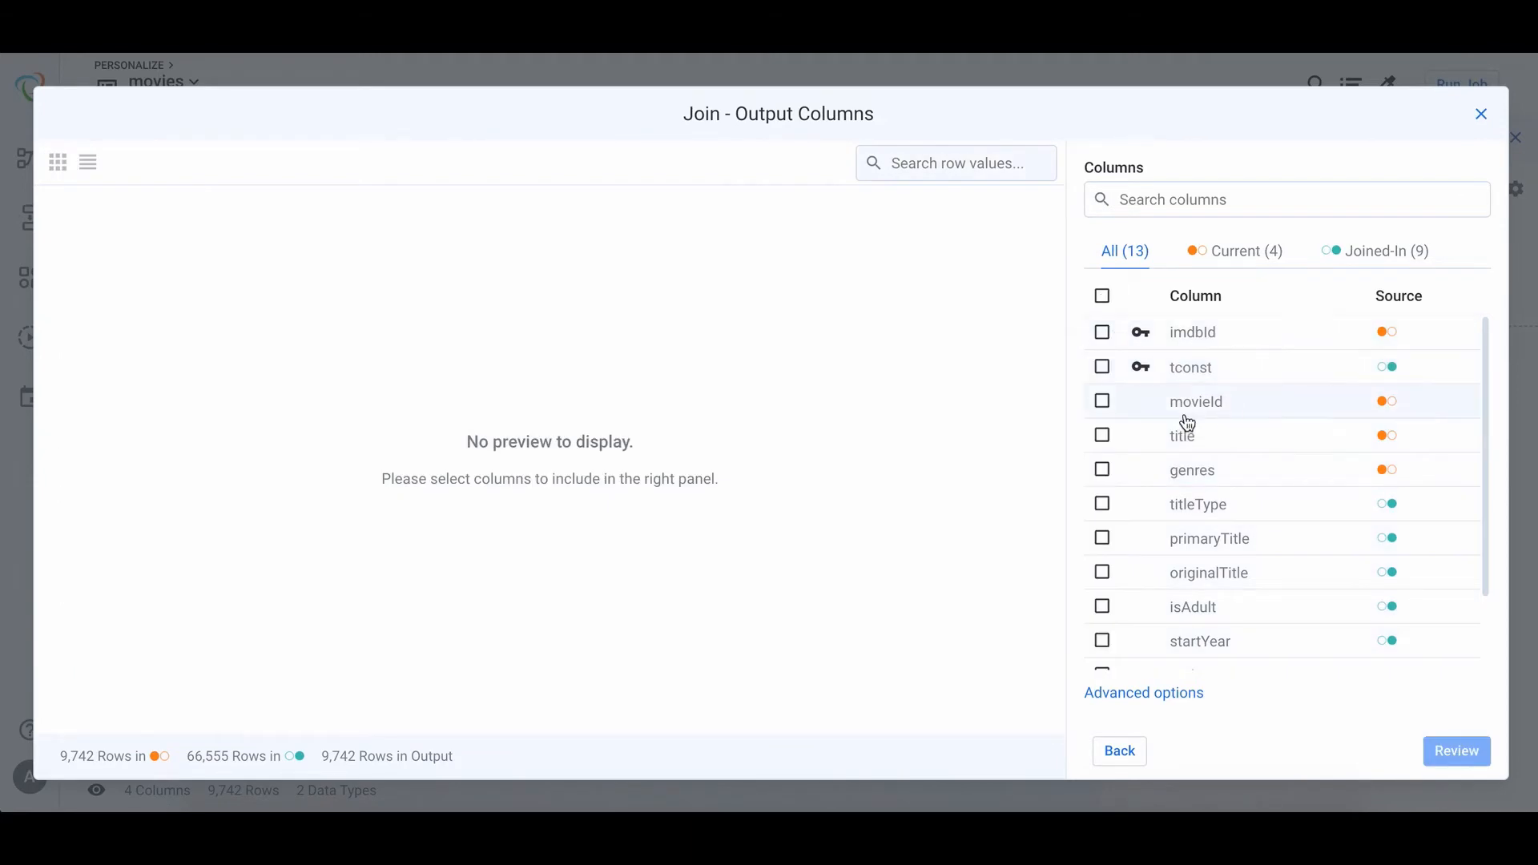
click(1103, 402)
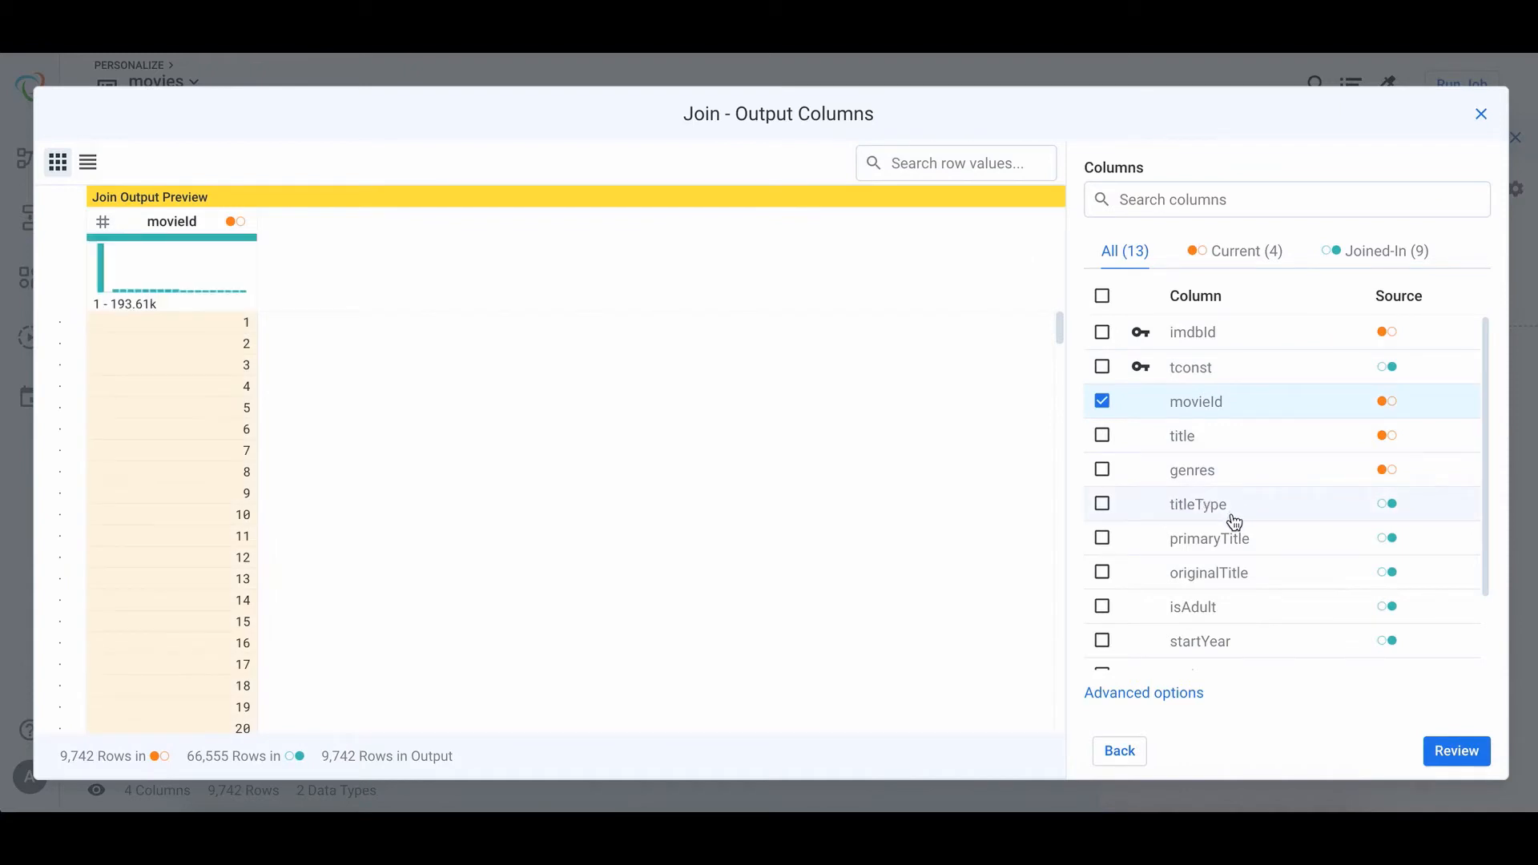
scroll(1232, 517, down, 1)
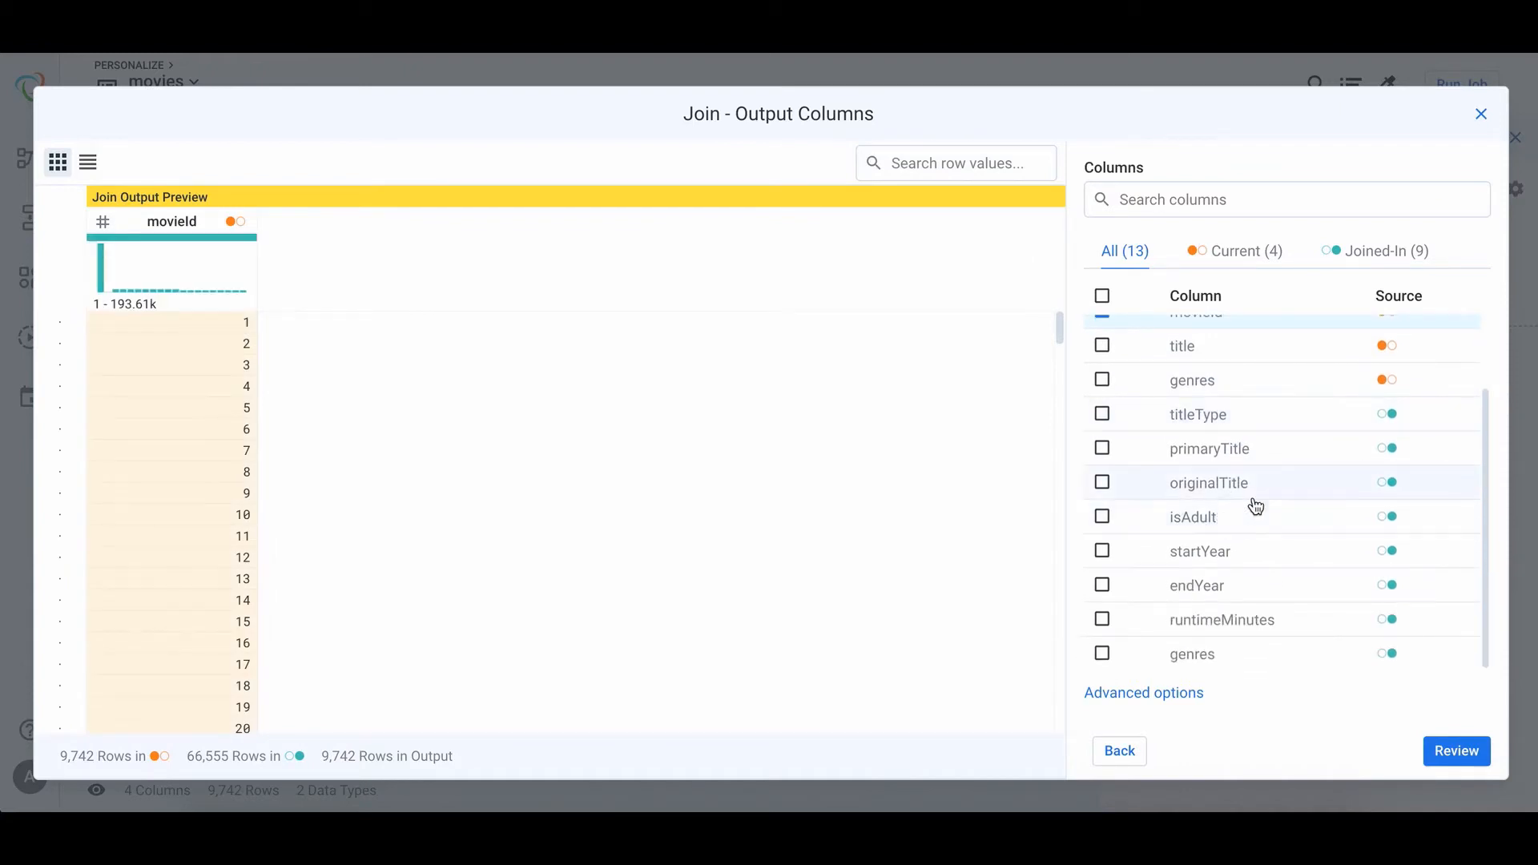
click(1103, 417)
click(1103, 451)
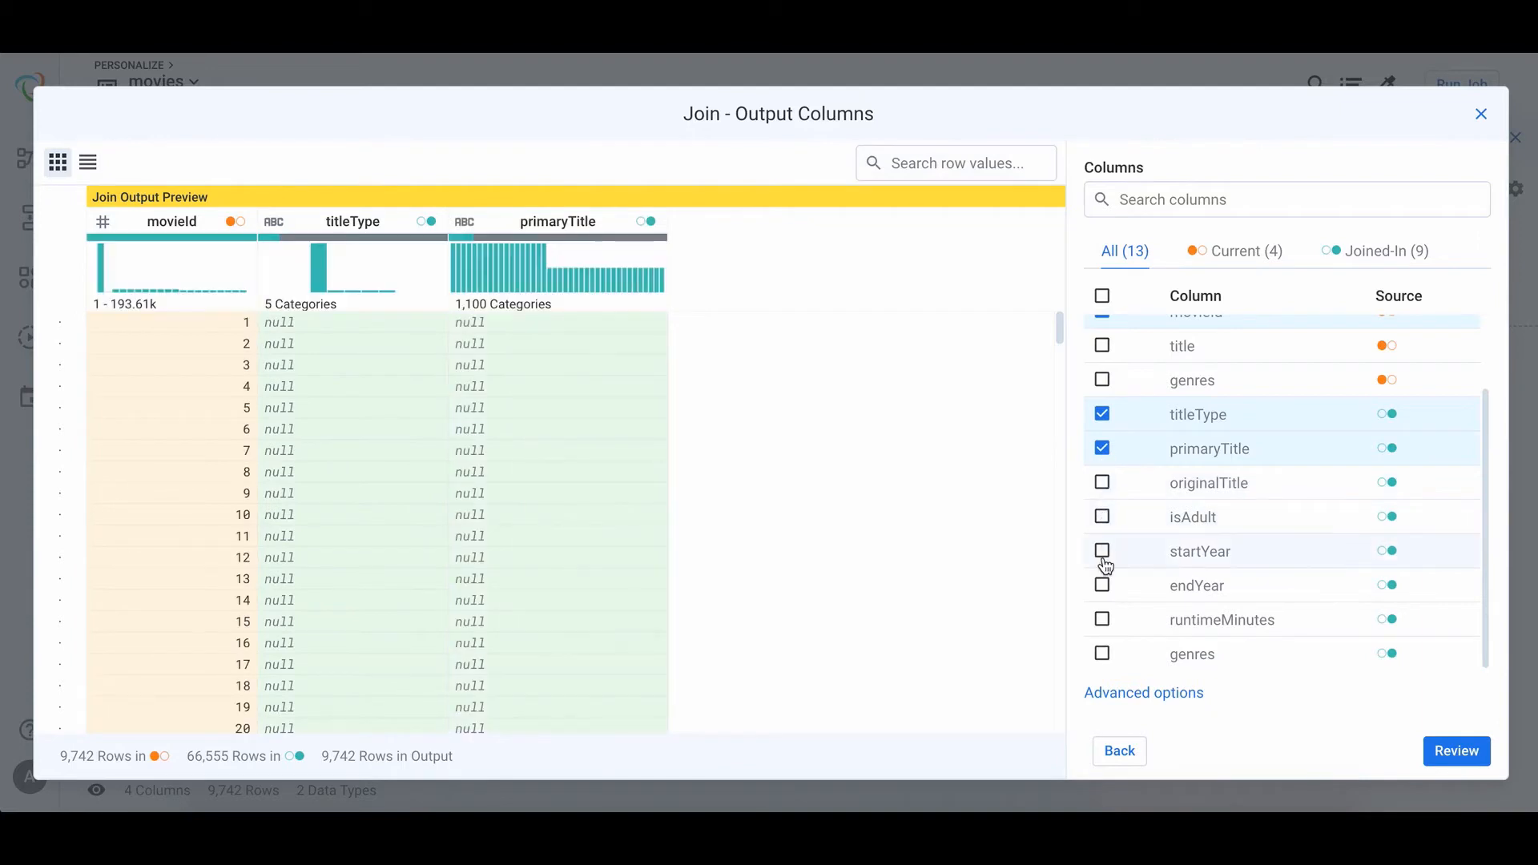
click(1103, 621)
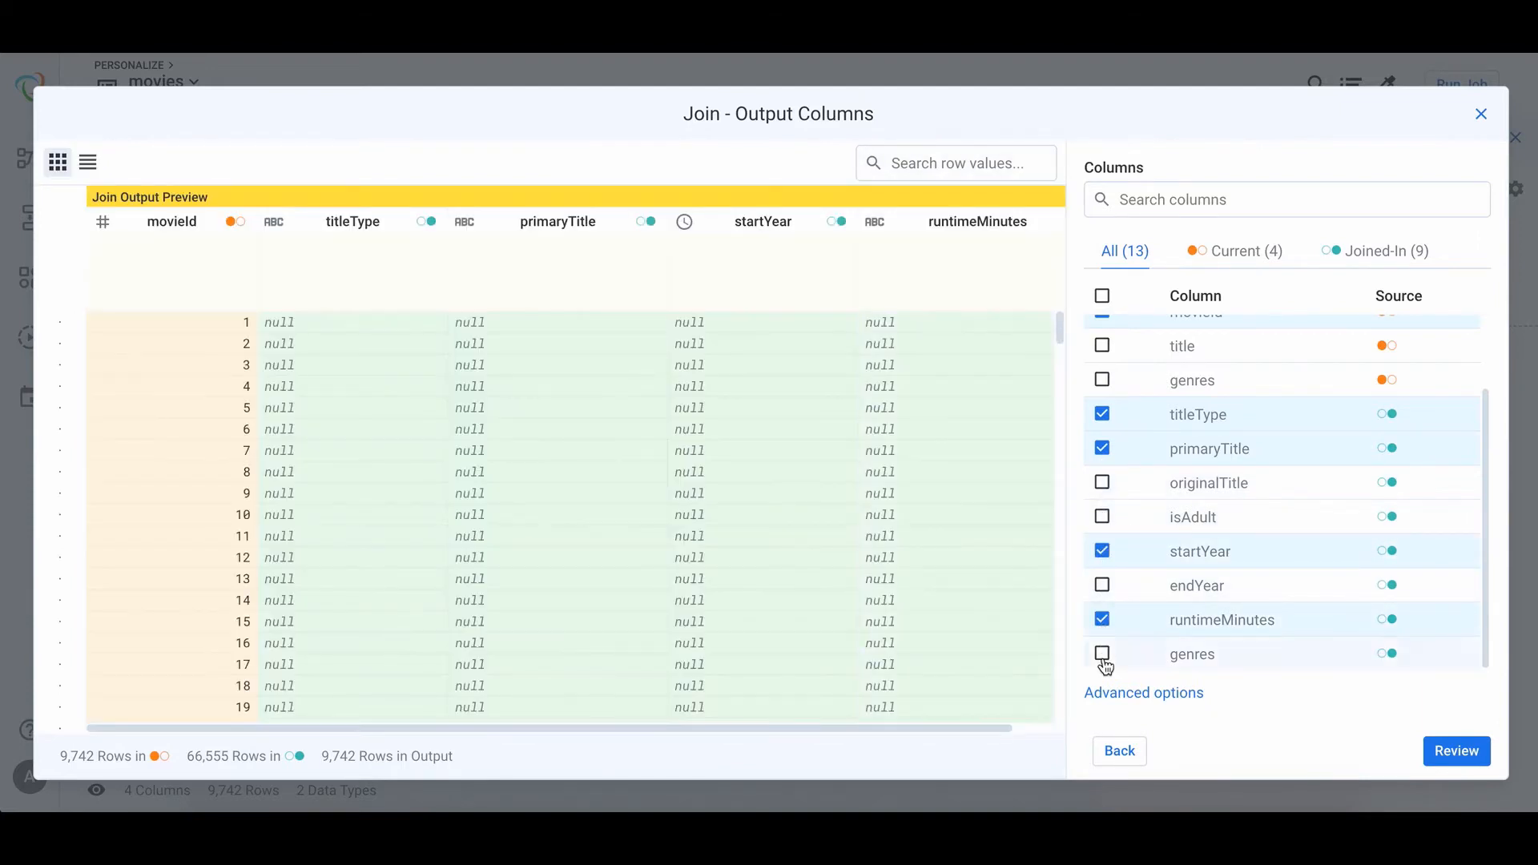
click(1103, 656)
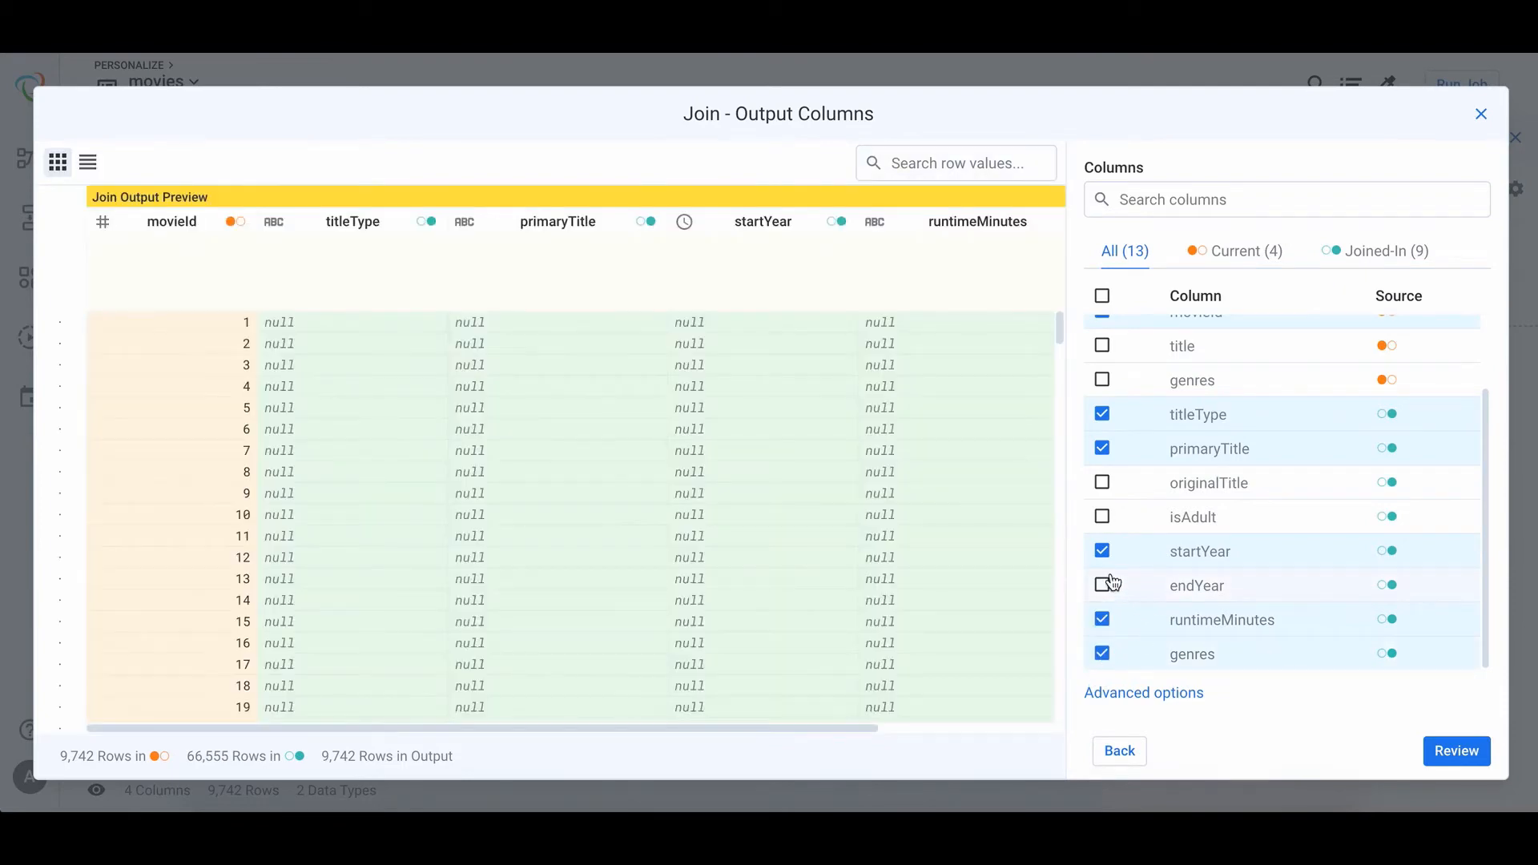
click(1456, 751)
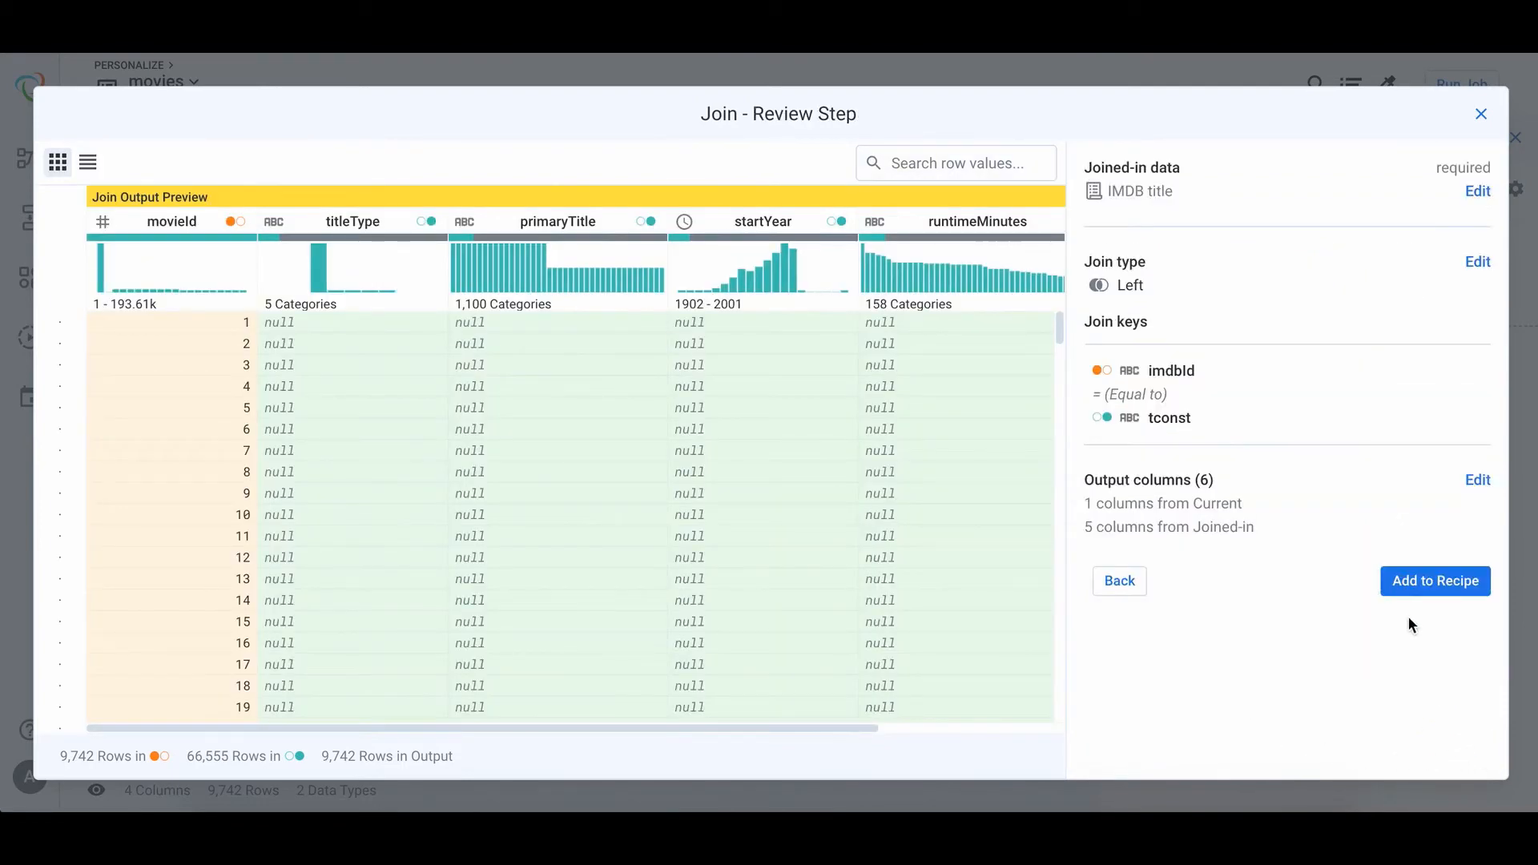
click(1433, 582)
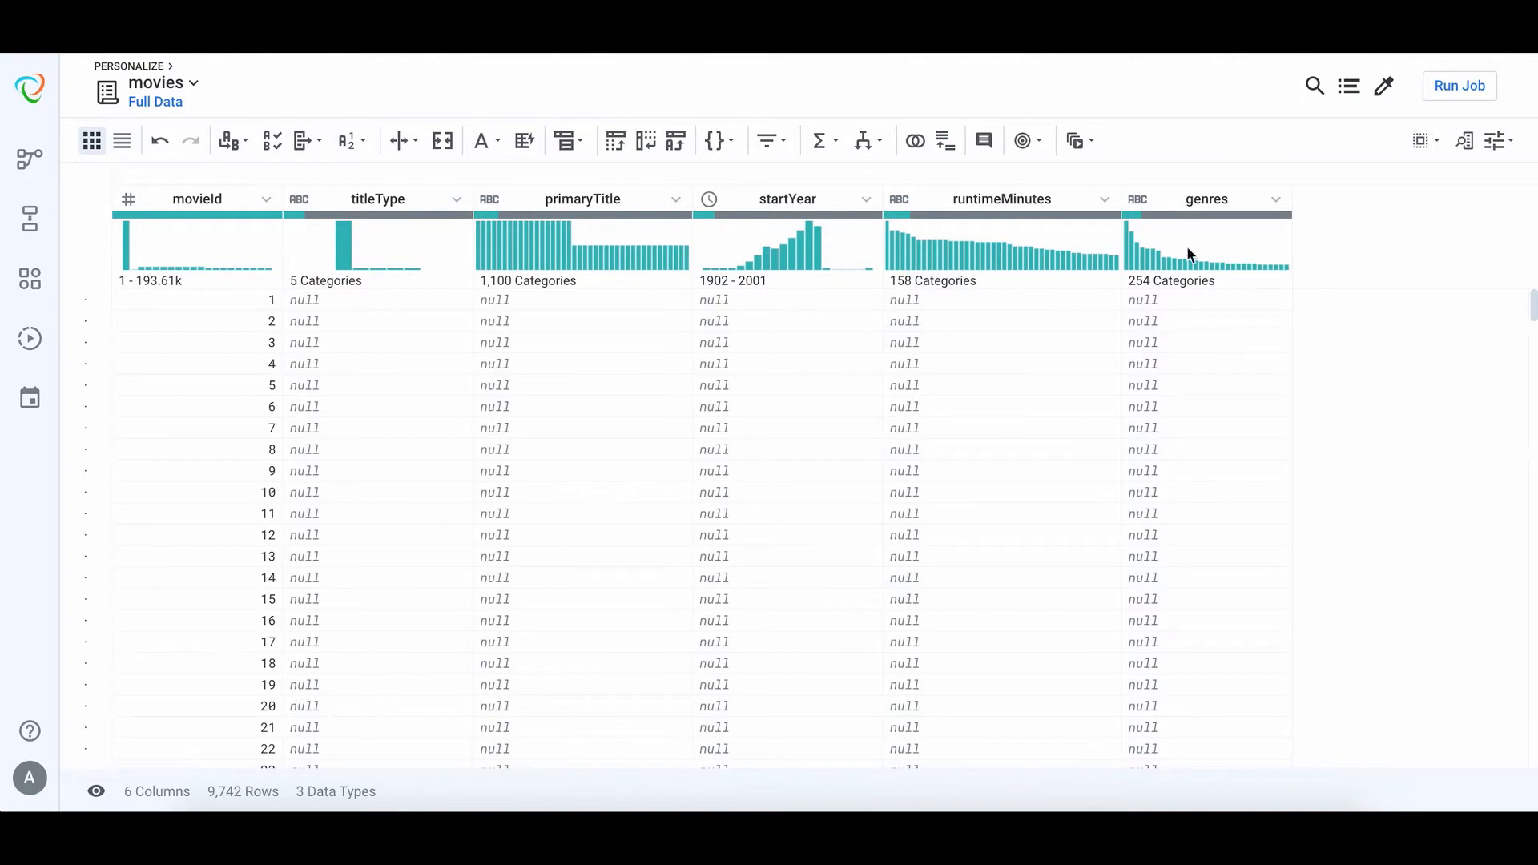
Collect a new Random sample named Random_full with a Full scan, and load it.
click(1385, 88)
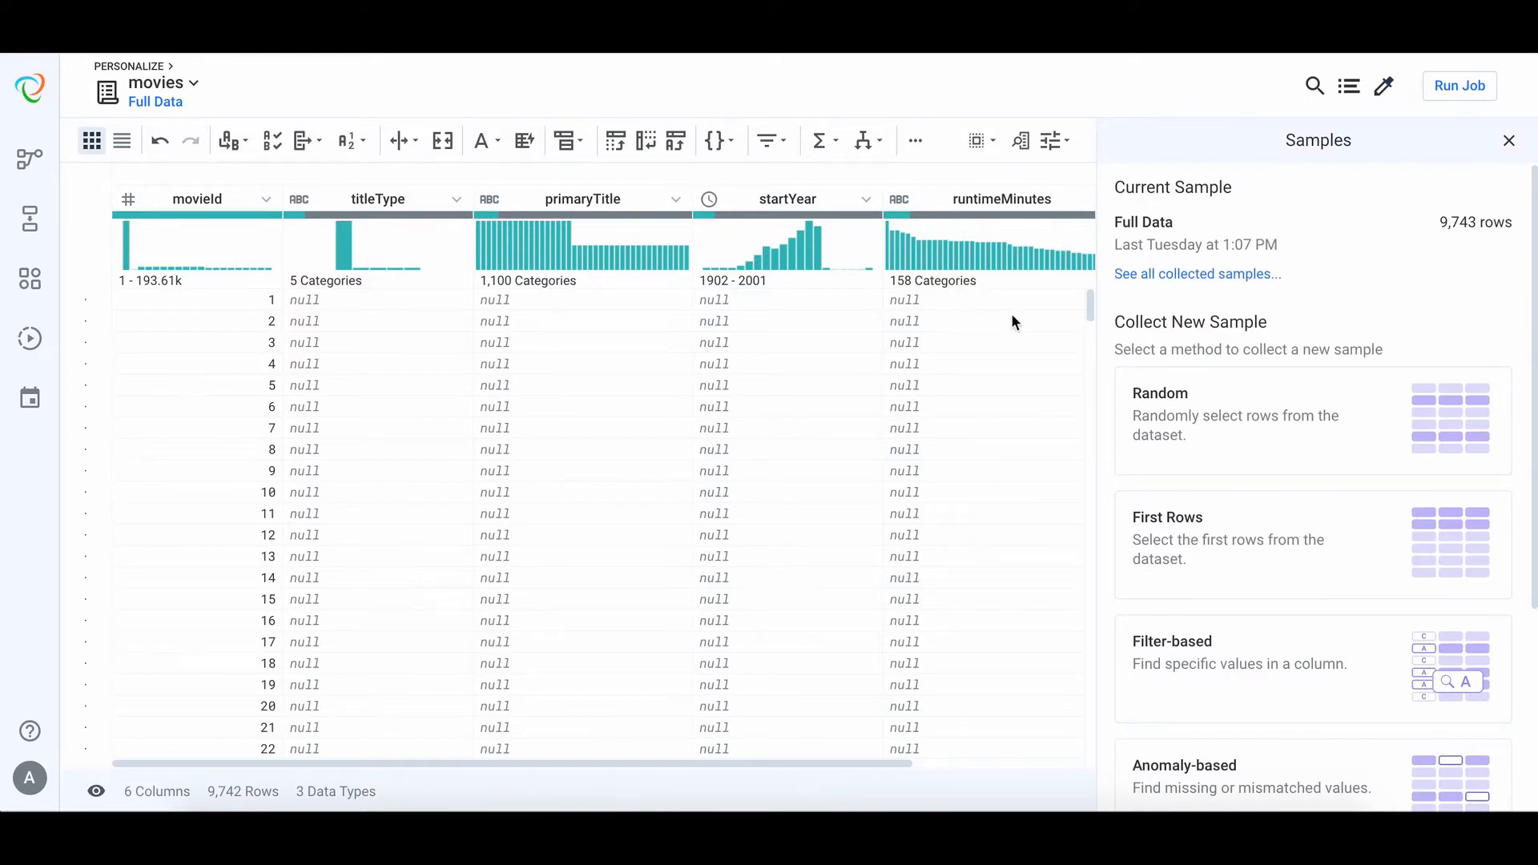
click(1195, 418)
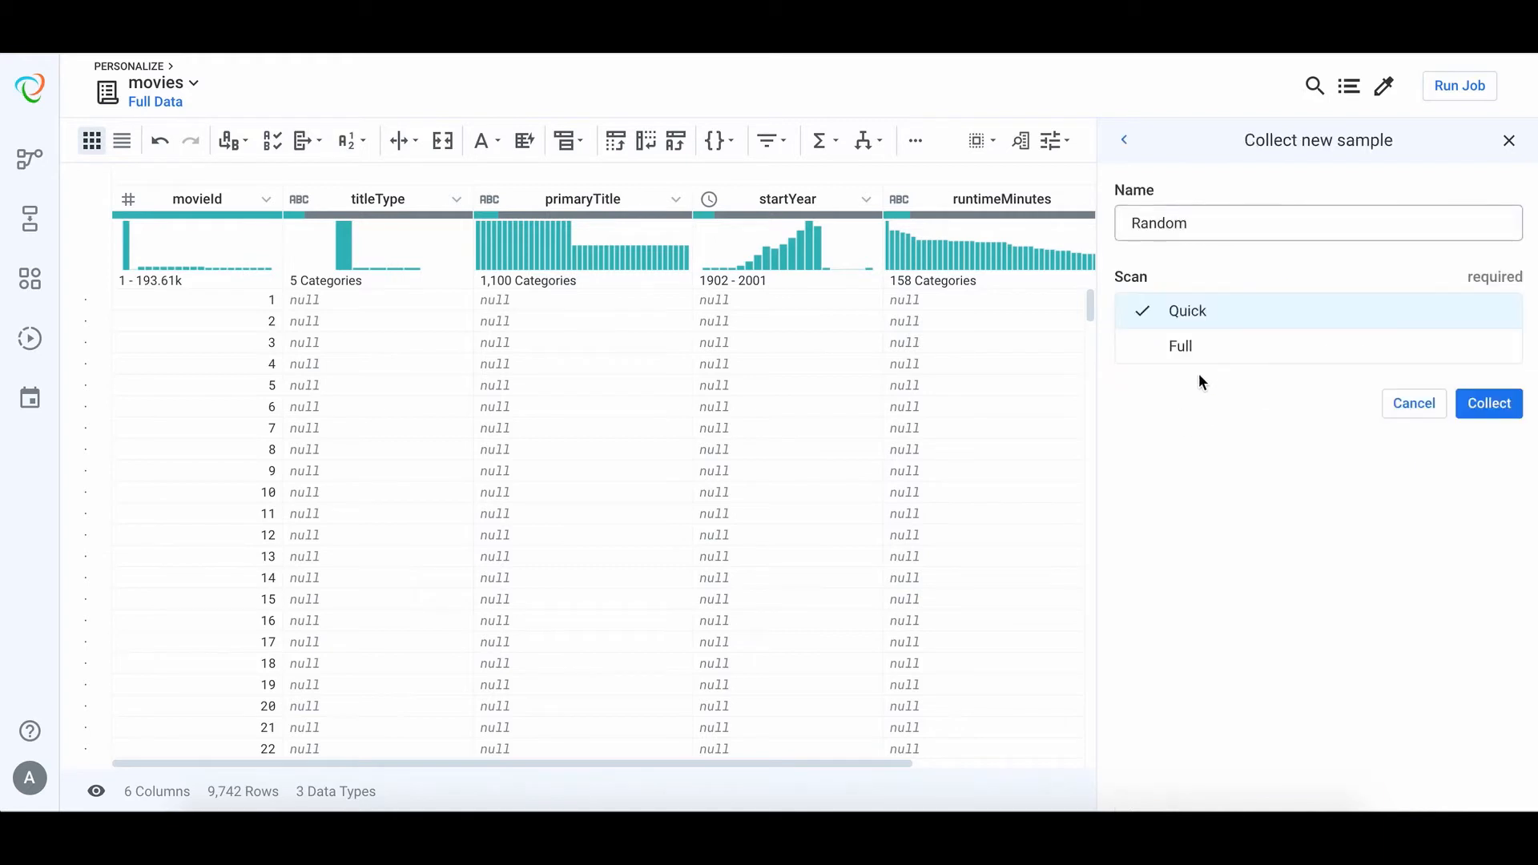
click(1181, 353)
click(1220, 225)
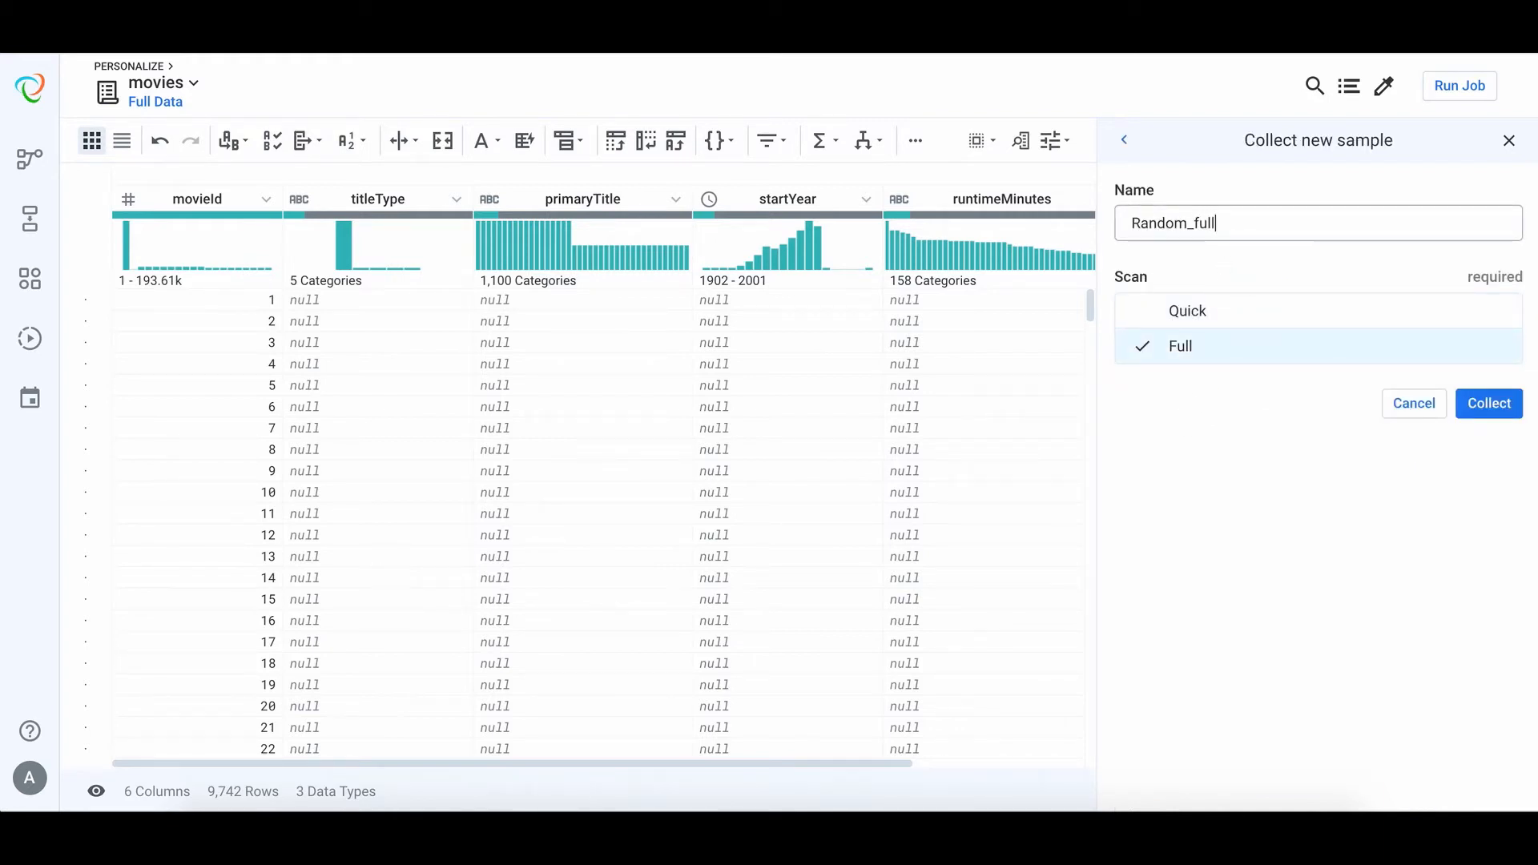
text(_full)
click(1490, 410)
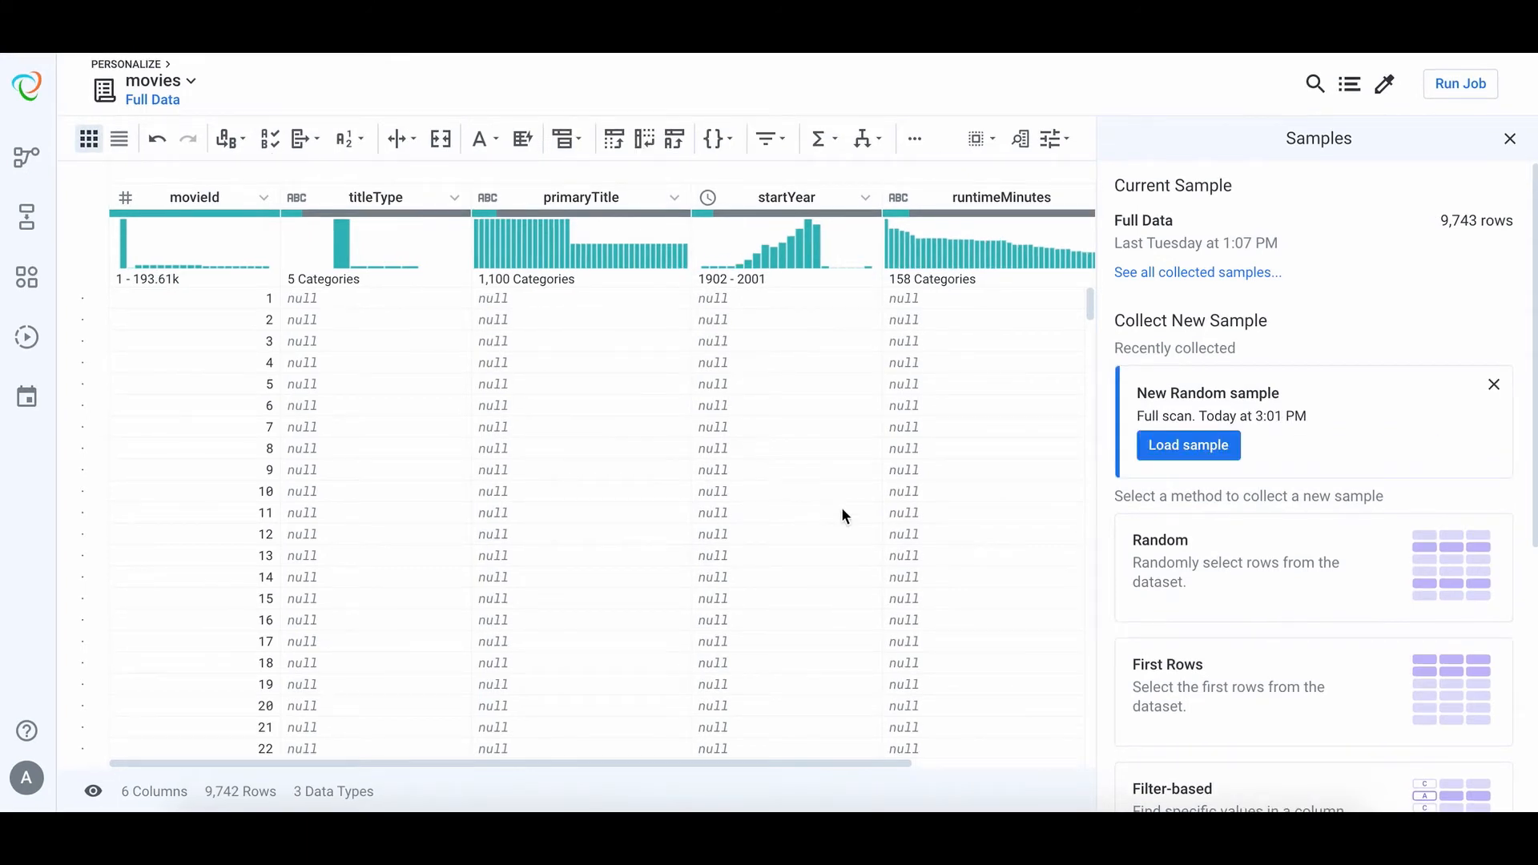
click(1188, 446)
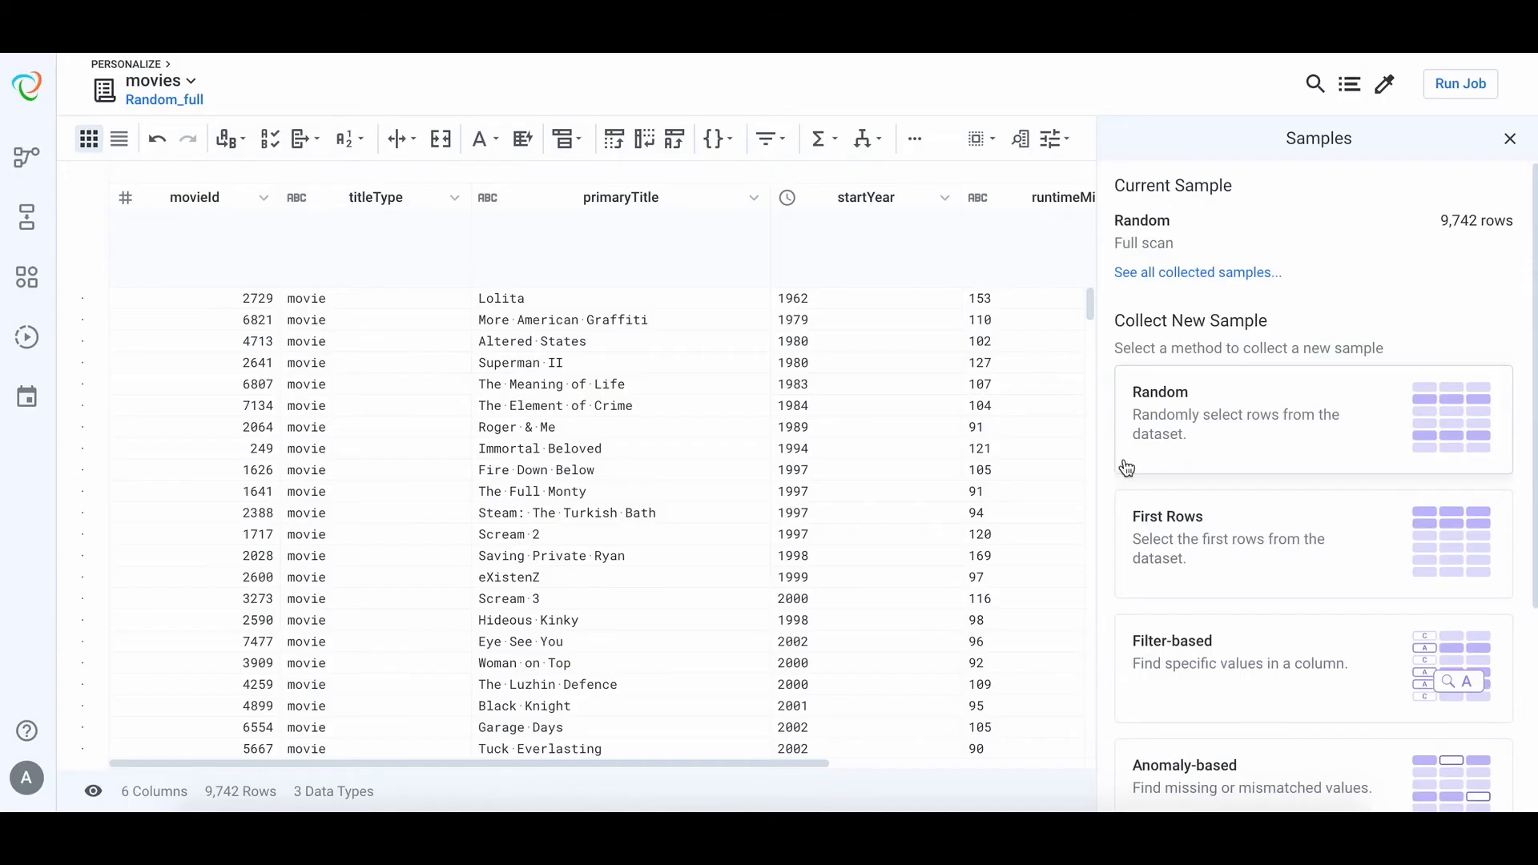
Replace every comma in the genres column with a | character by editing the suggested Replace transformation, and add it to the recipe.
drag(771, 760, 1068, 750)
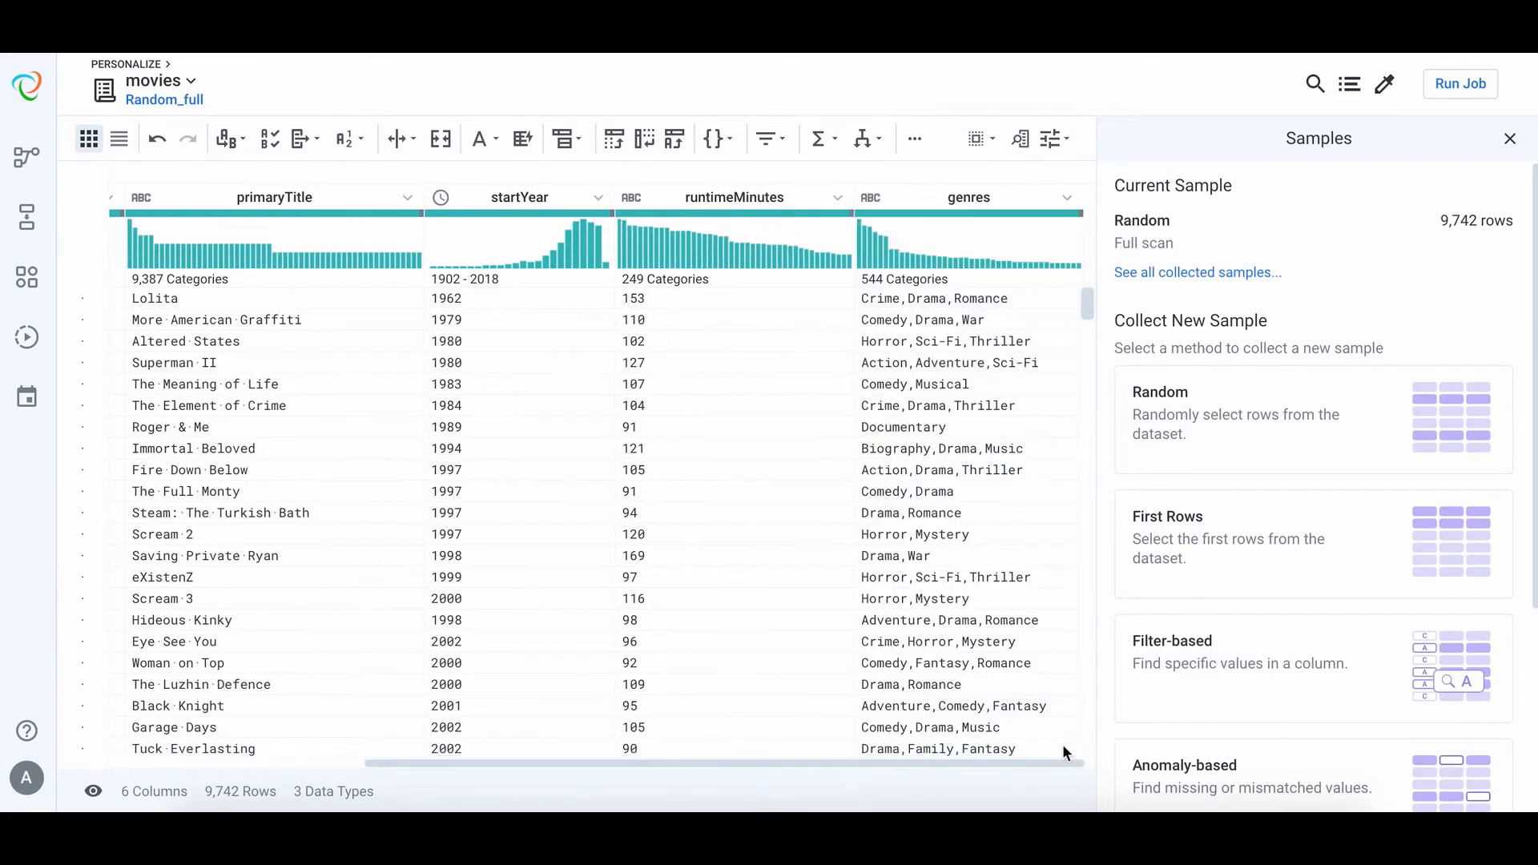
drag(900, 300, 906, 301)
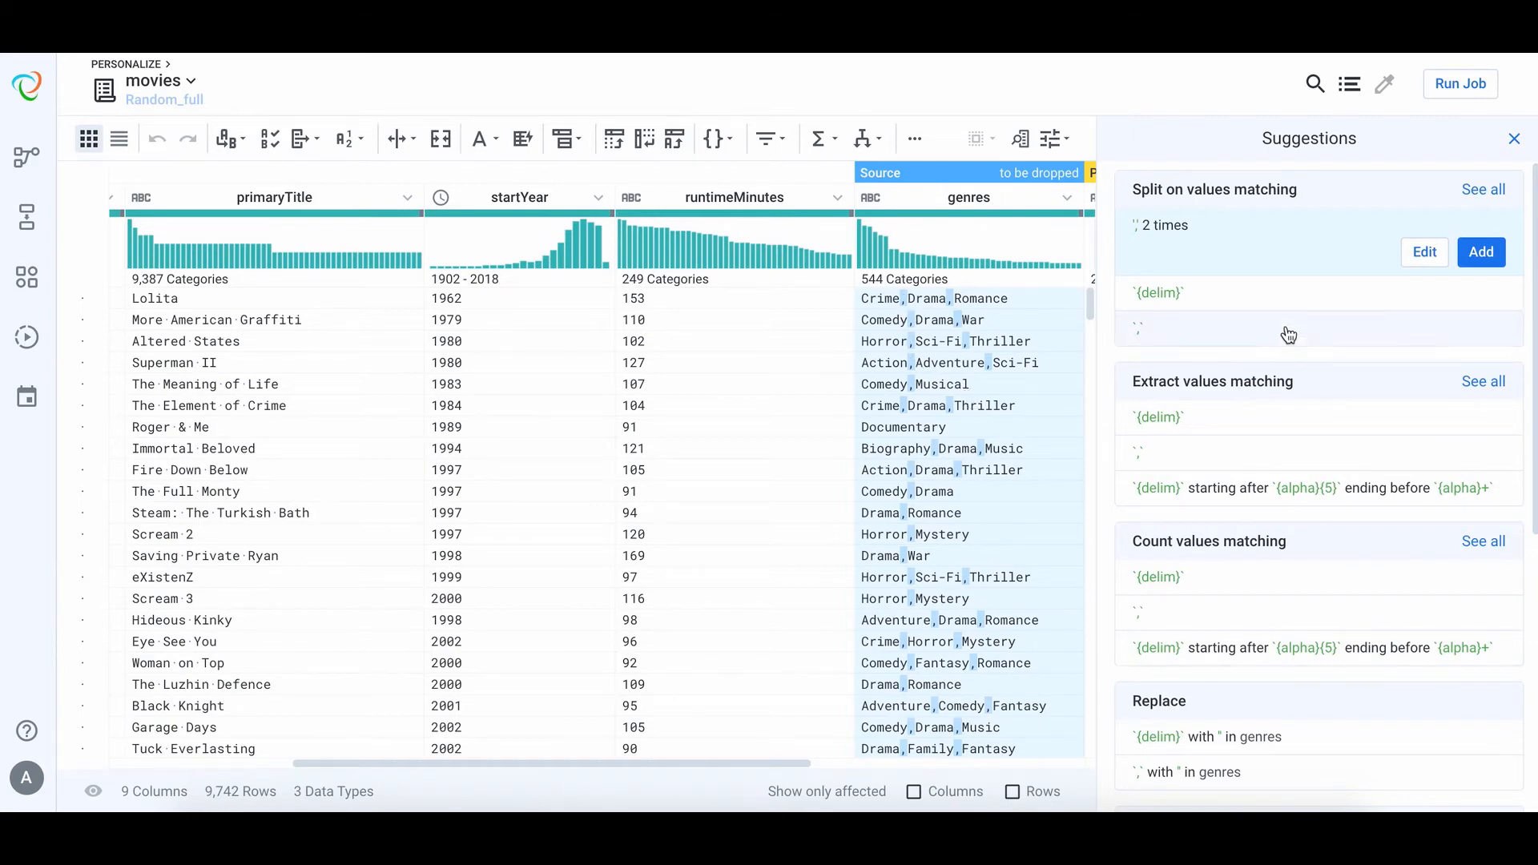
mouse_move(1384, 291)
scroll(1230, 446, down, 5)
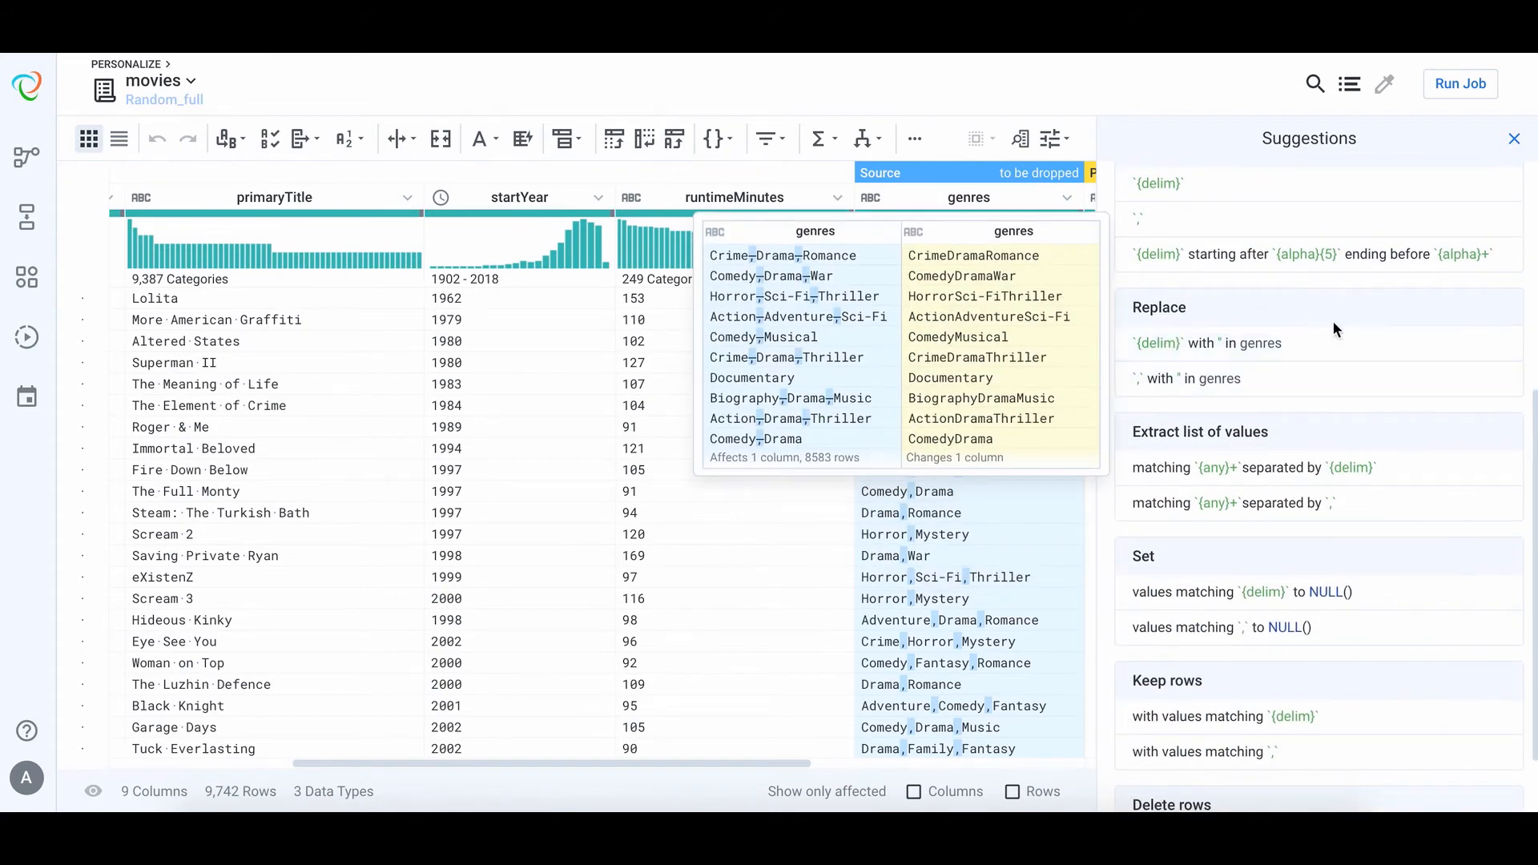
mouse_move(1251, 387)
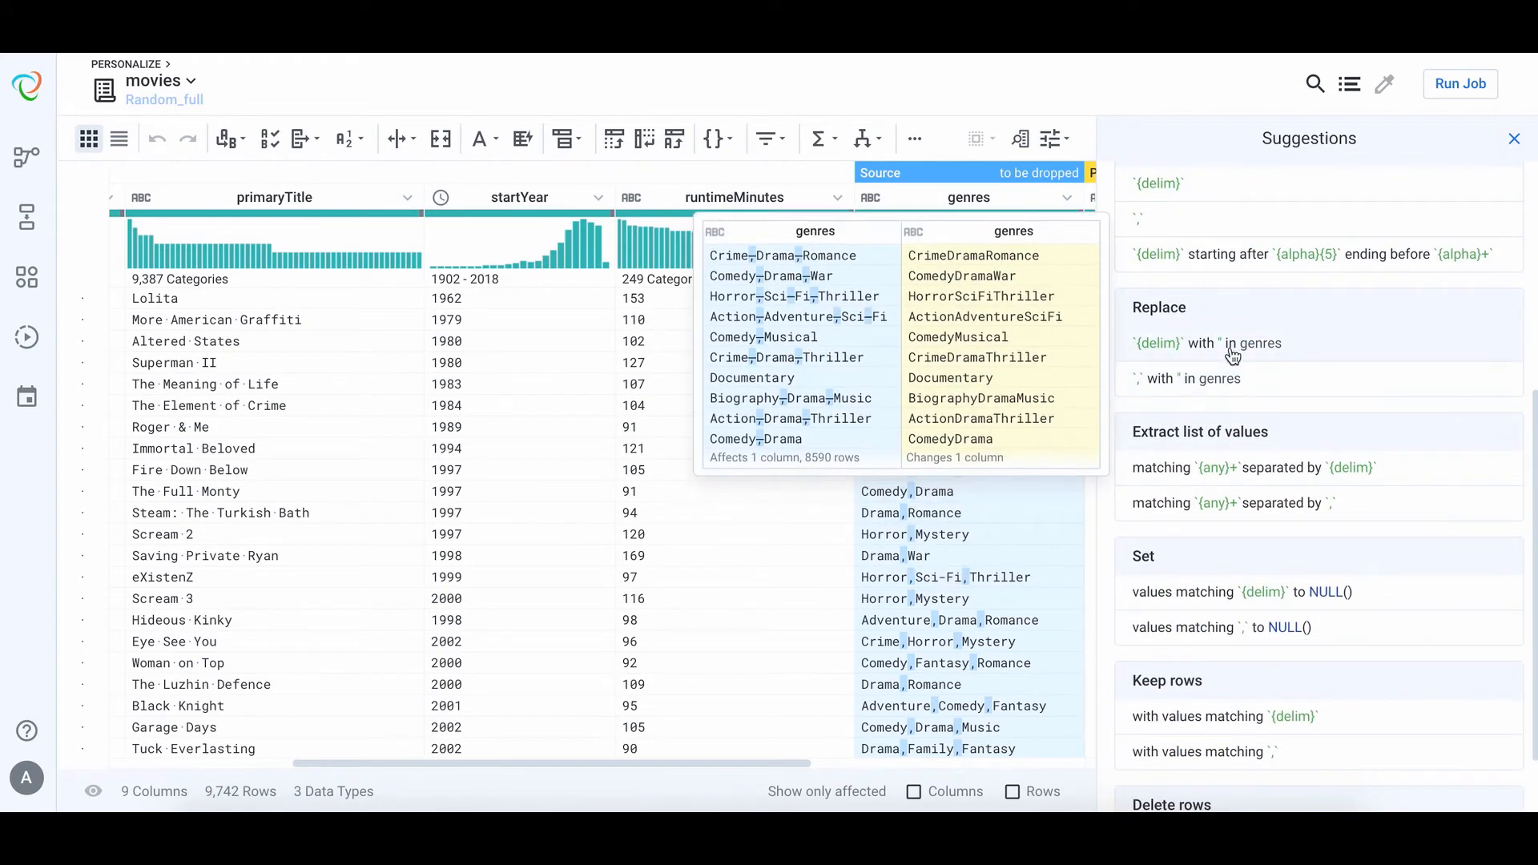
click(1415, 390)
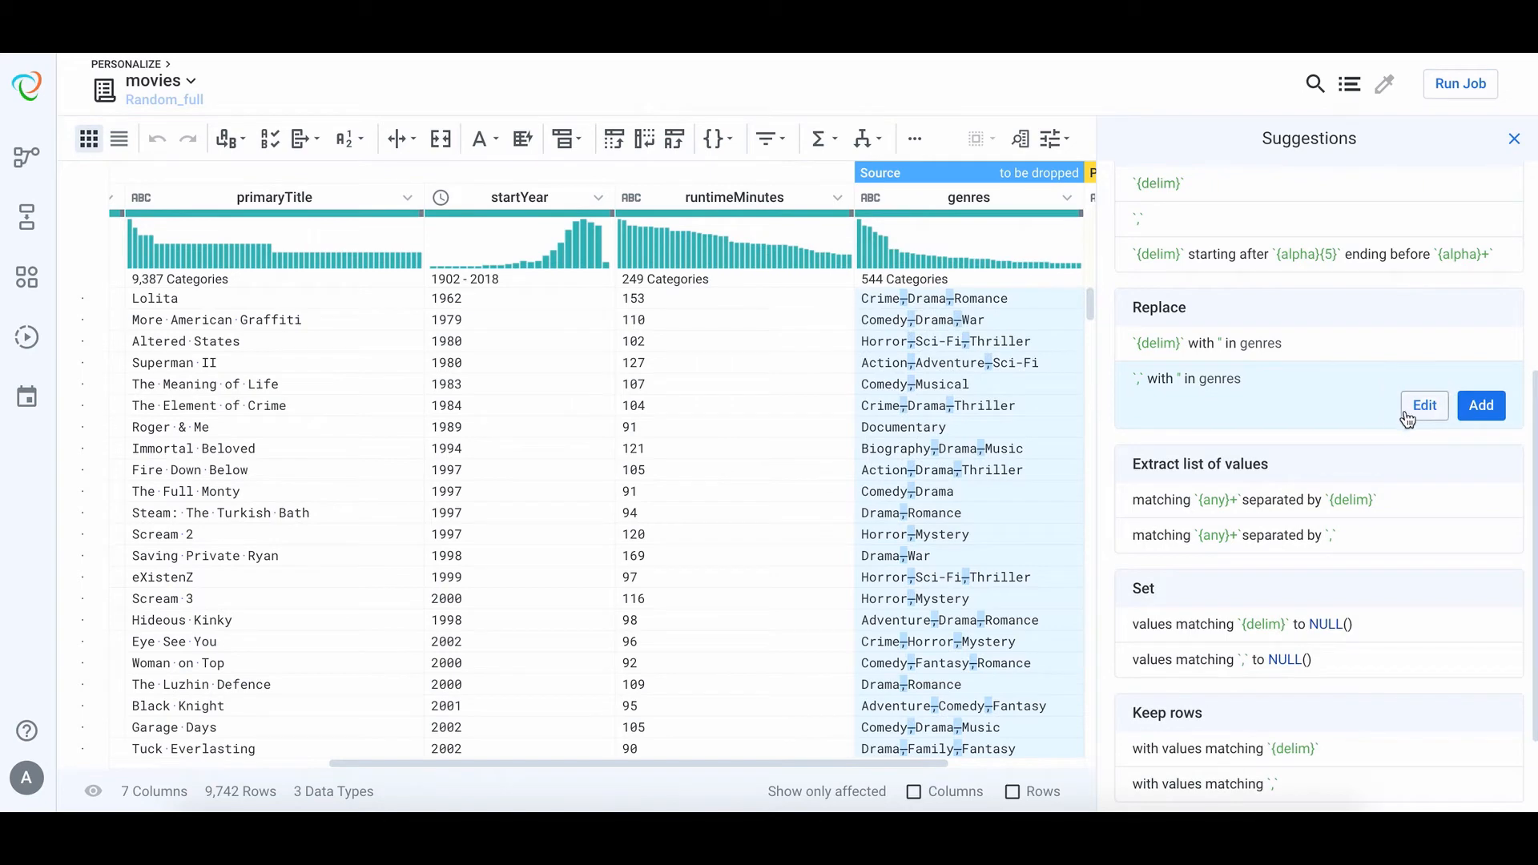
click(1409, 409)
click(1205, 425)
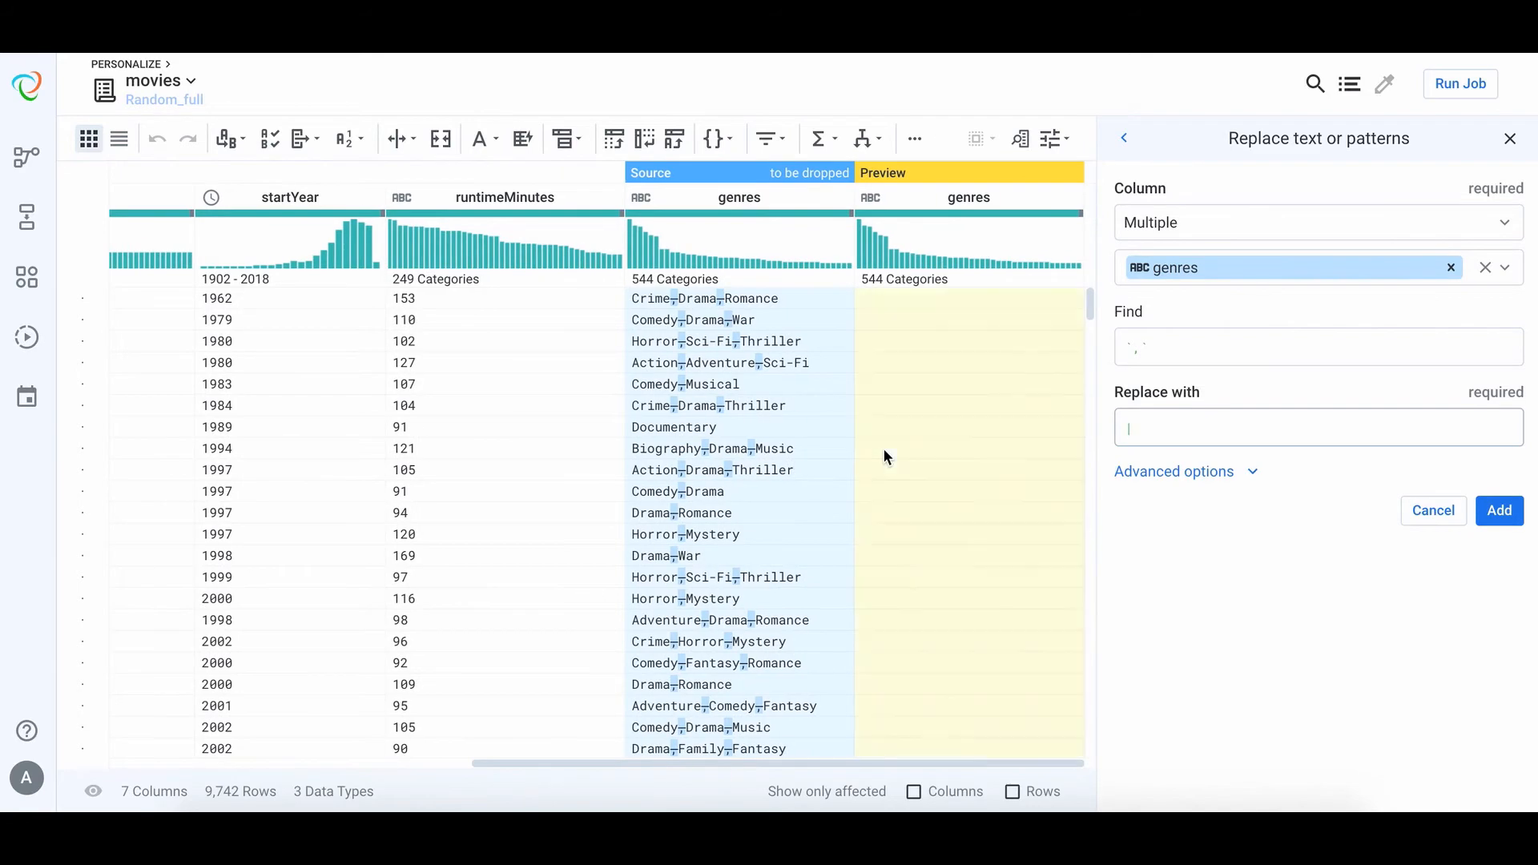
click(1506, 516)
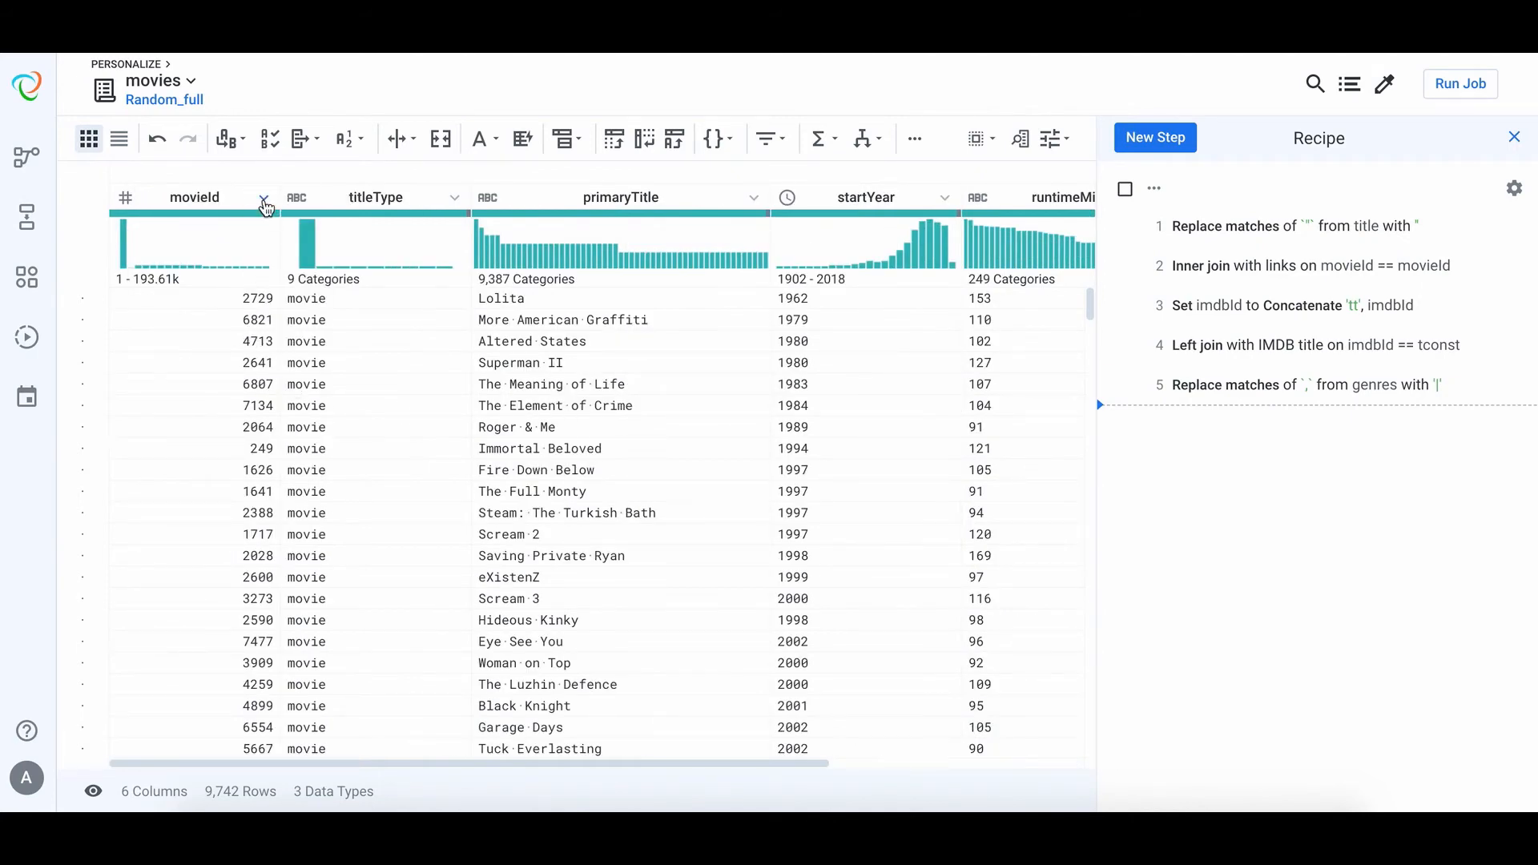
Rename the movieId column to ITEM_ID and add the rename to the recipe.
click(263, 200)
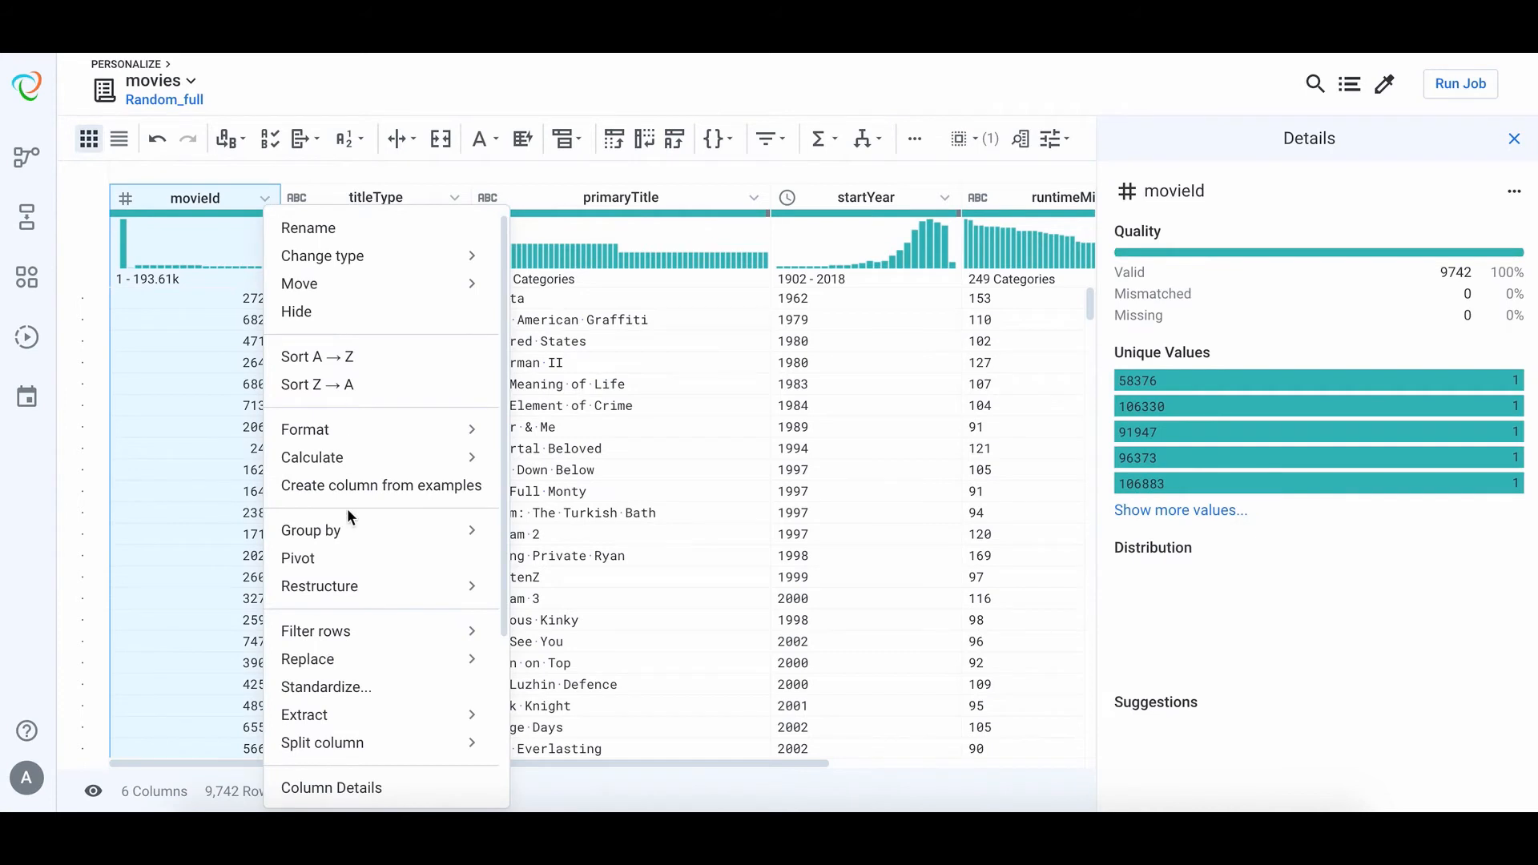
click(308, 228)
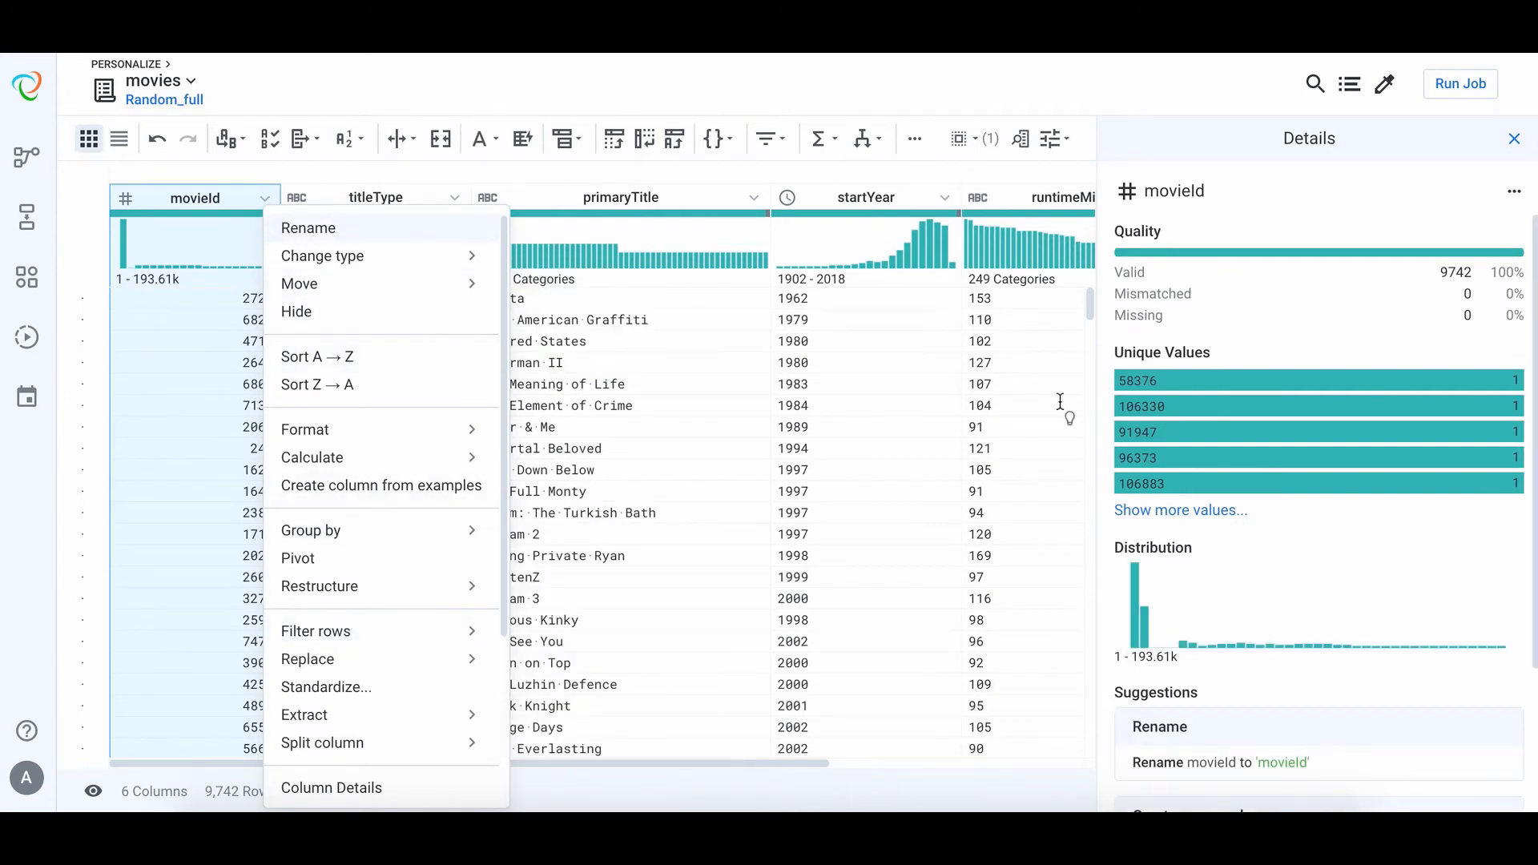
drag(1231, 392, 1075, 395)
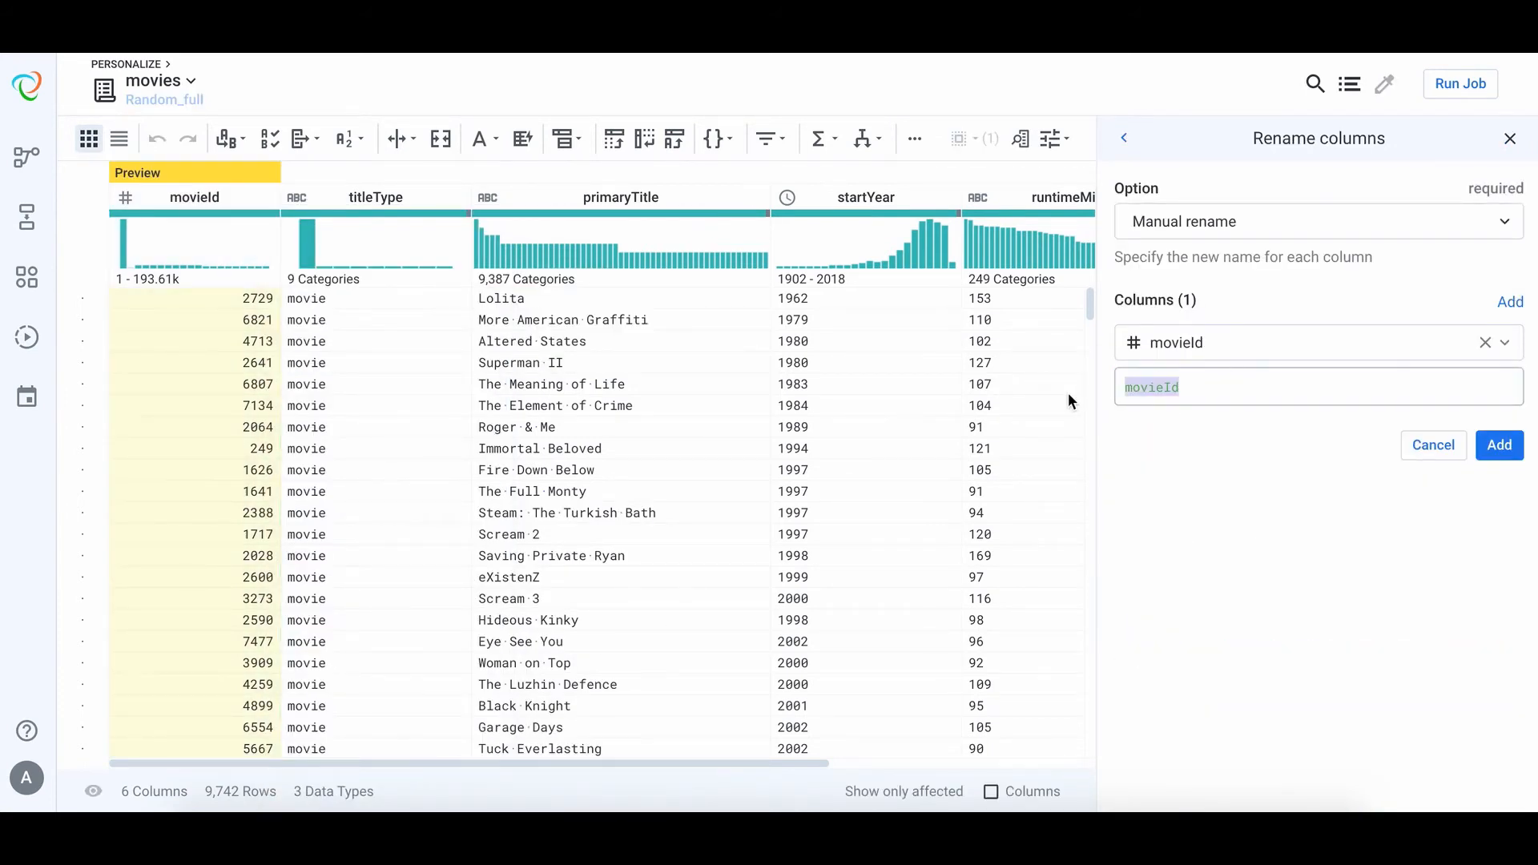
text(ITEM_ID)
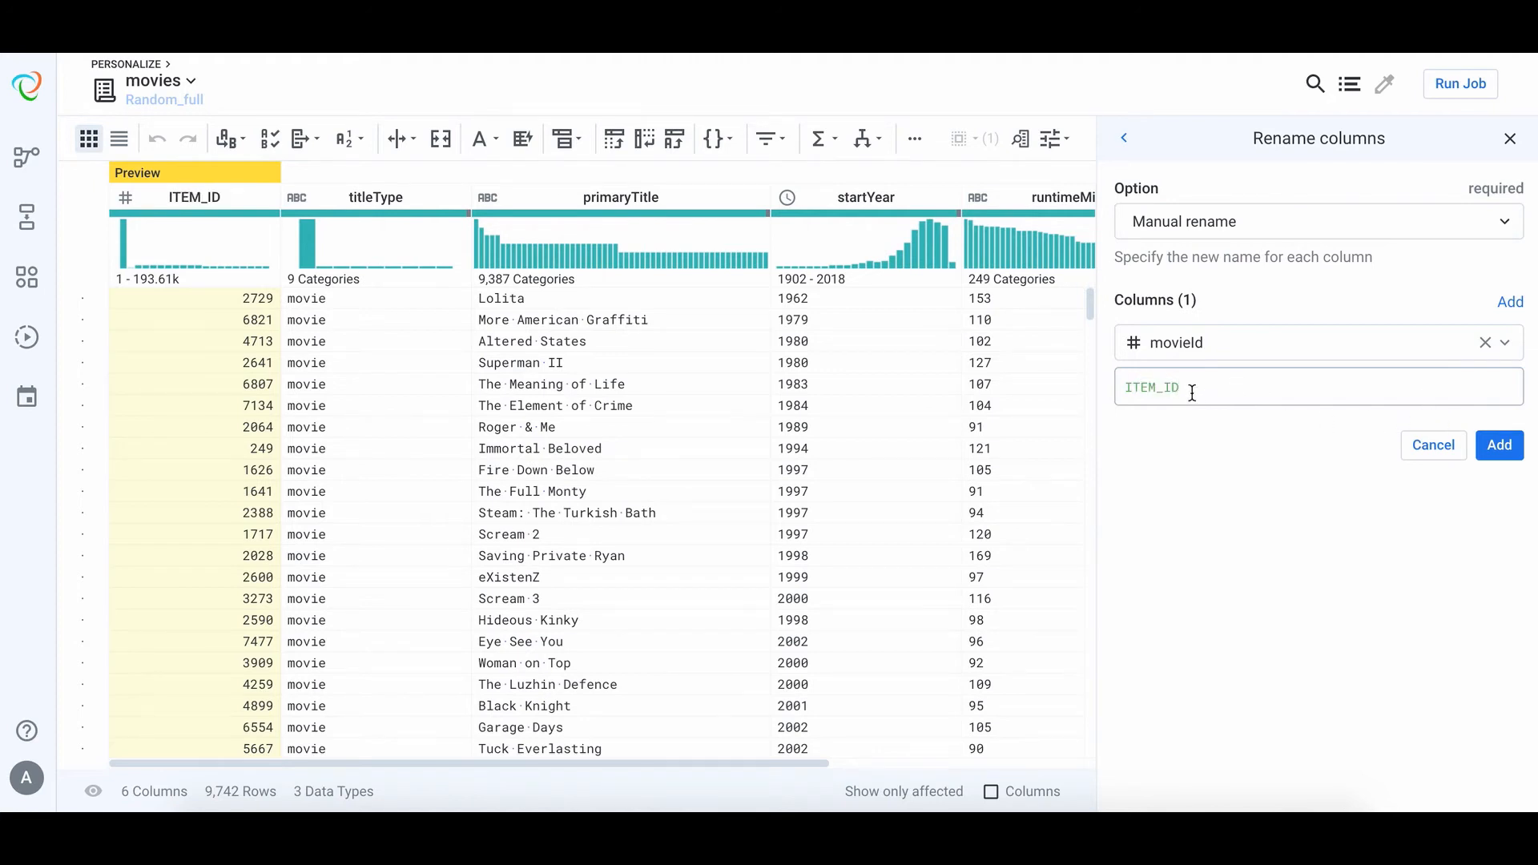
click(1506, 453)
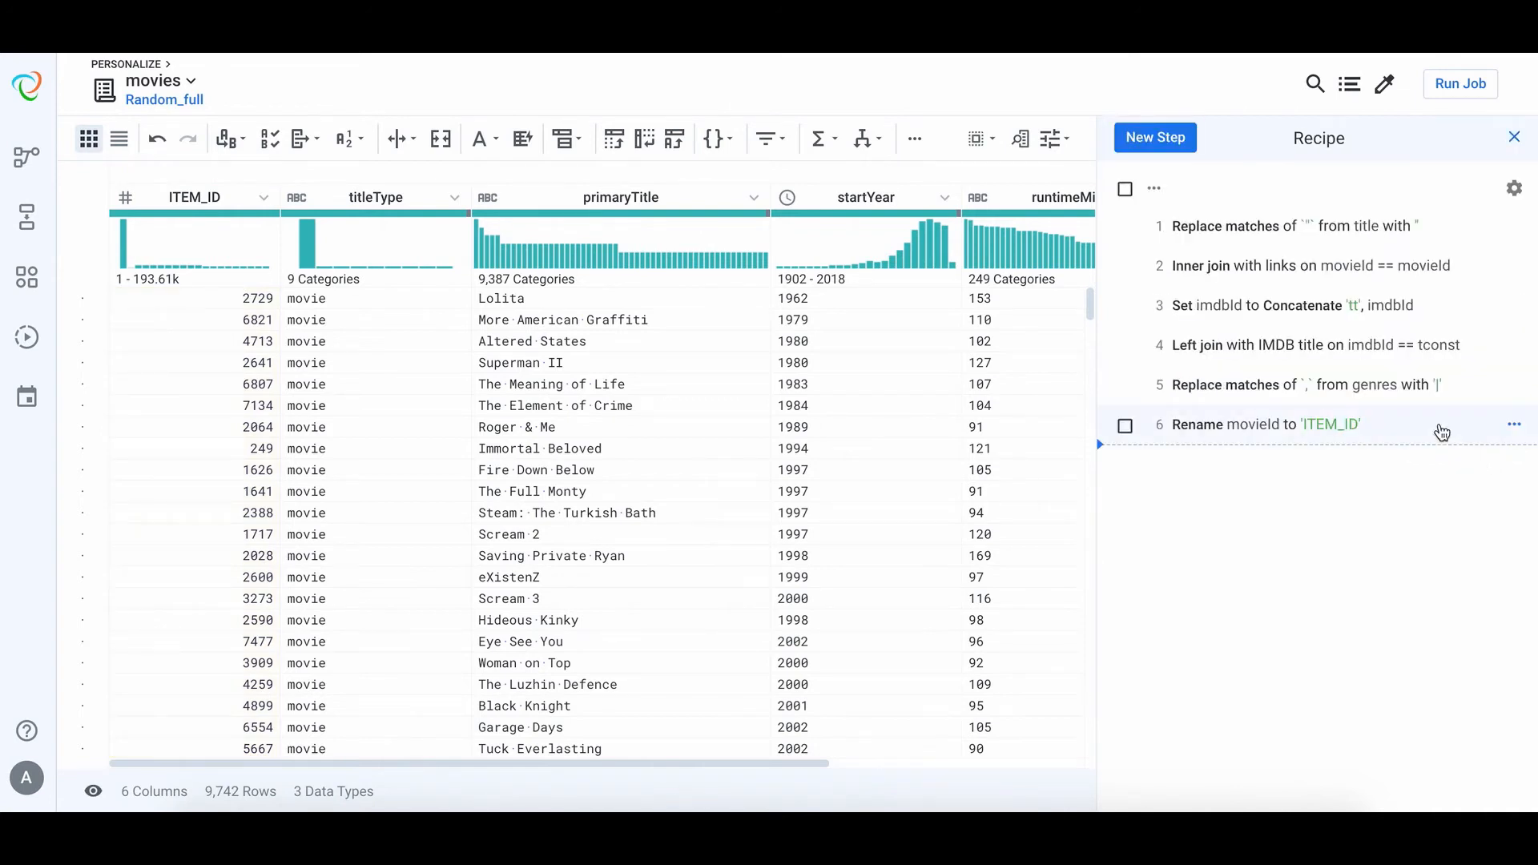
Switch to the ratings recipe and start a Rename columns transformation as its first step.
click(173, 83)
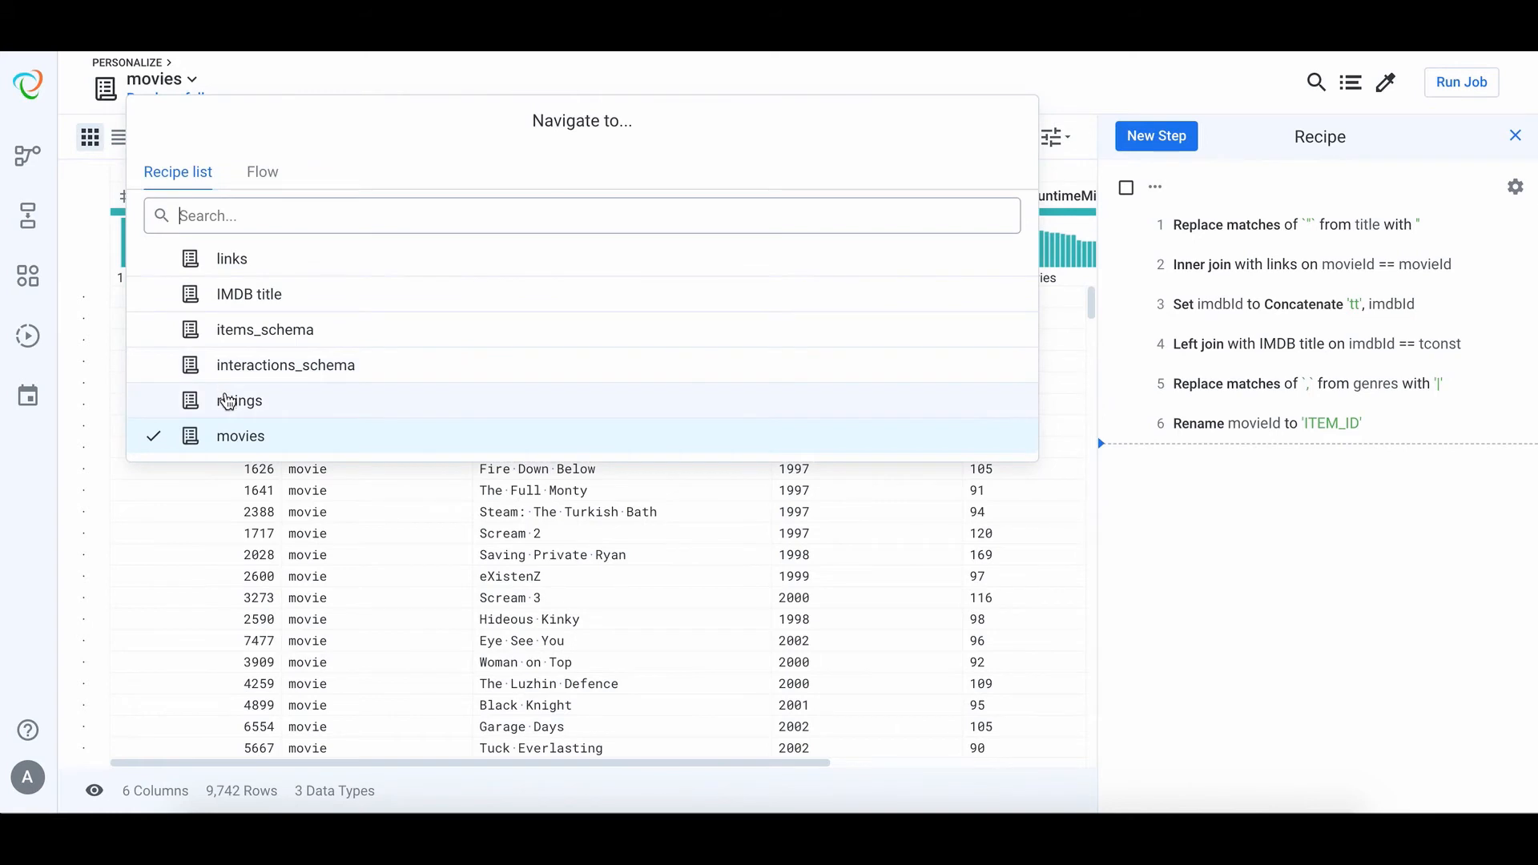
click(227, 398)
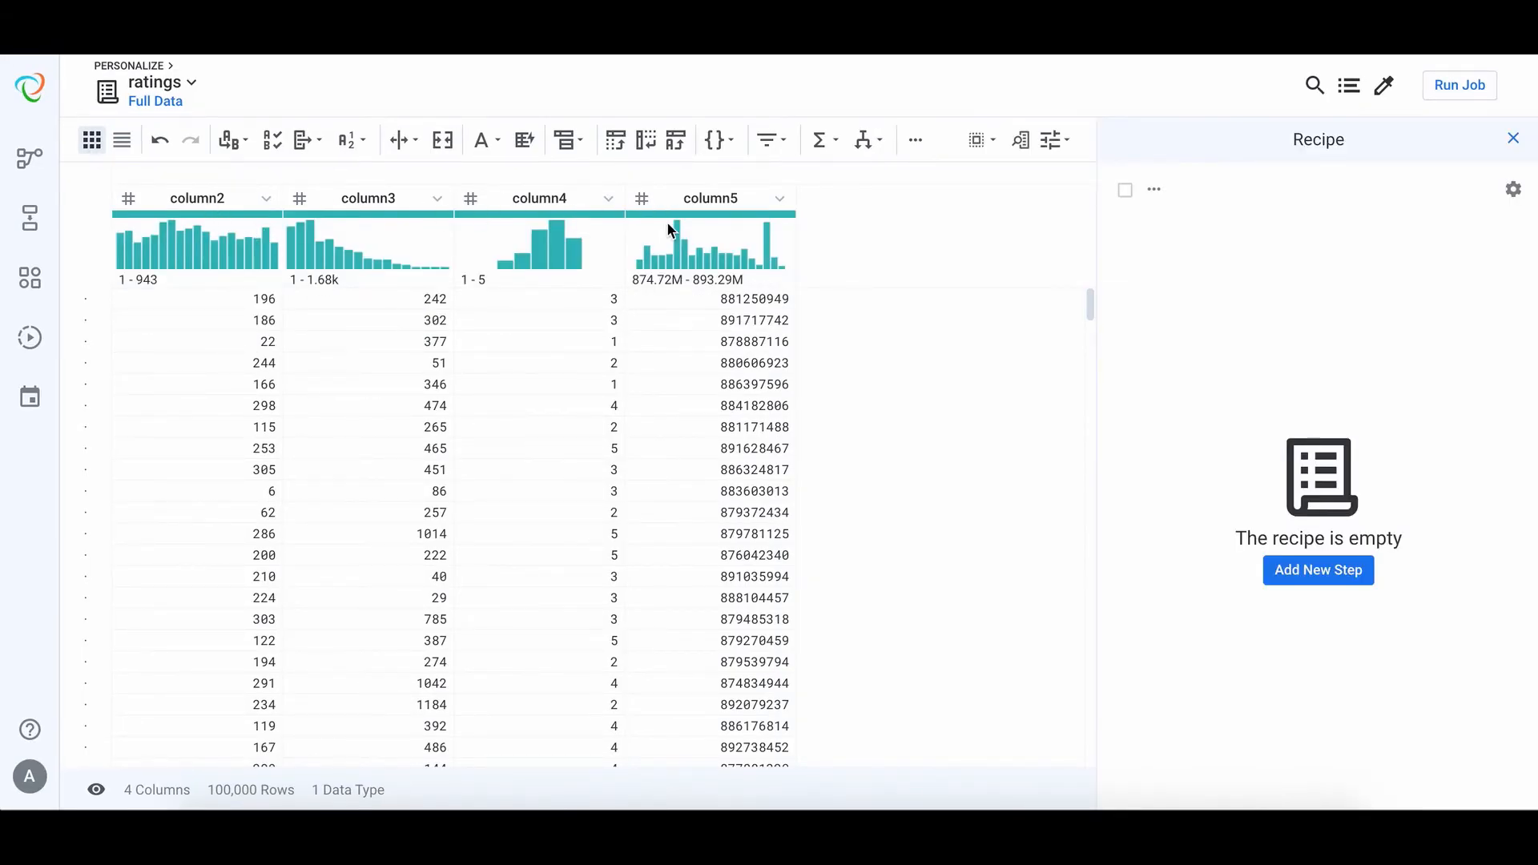
click(1306, 574)
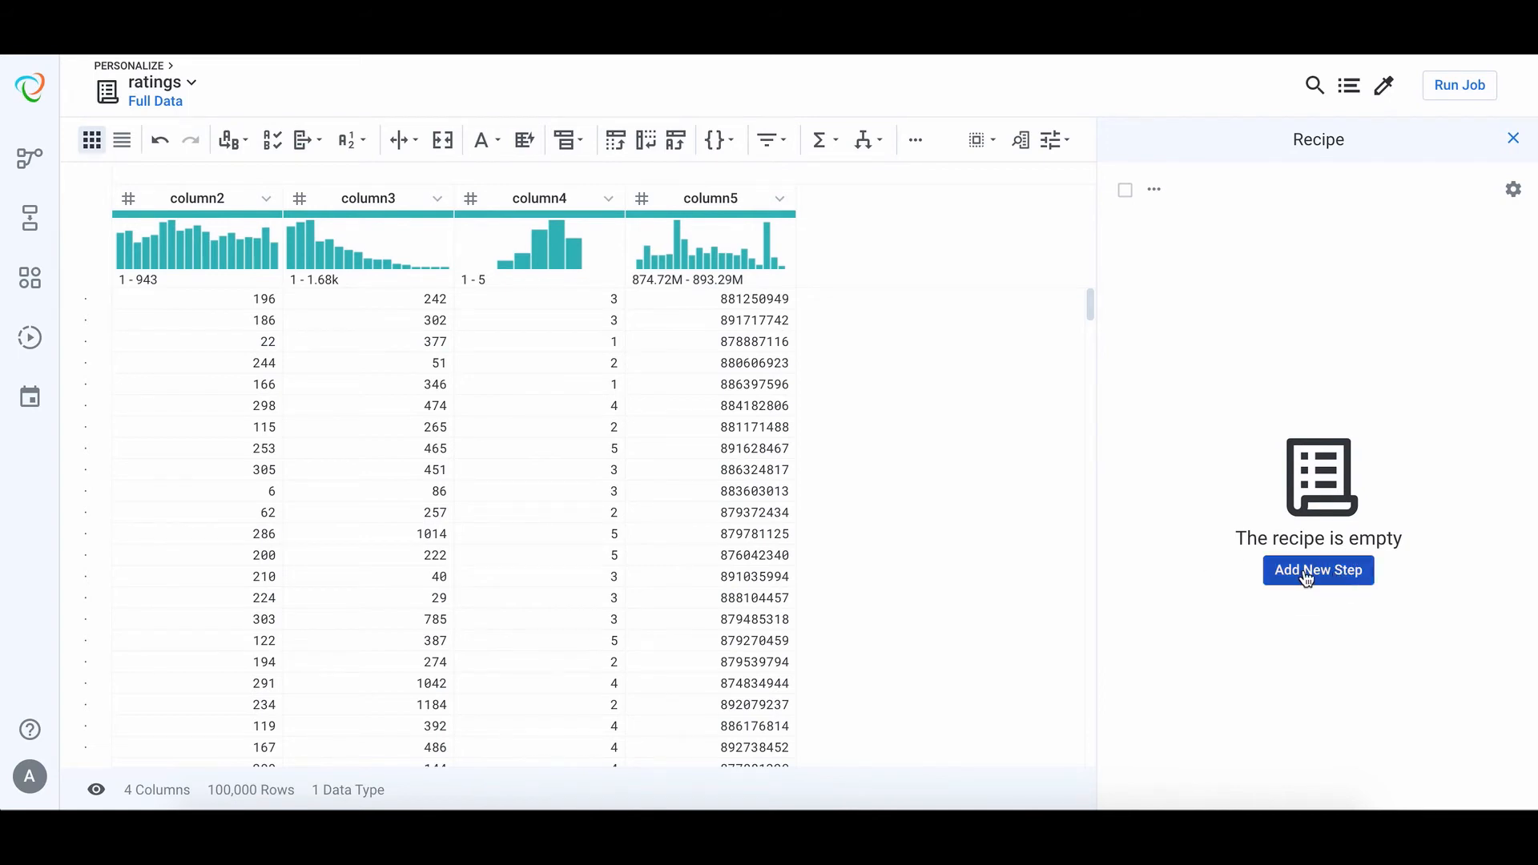
text(rename)
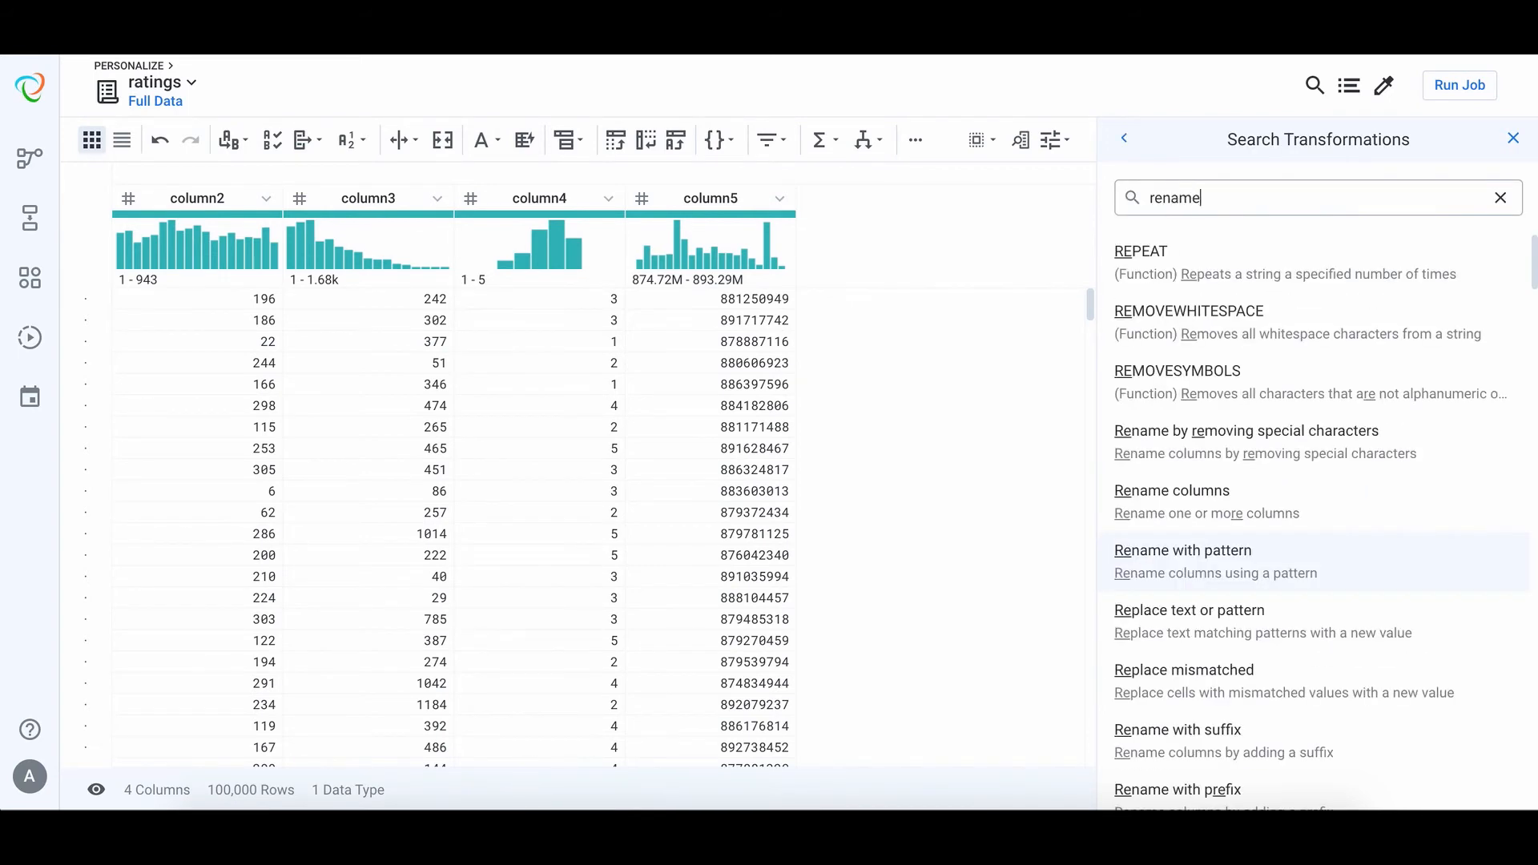
click(1191, 258)
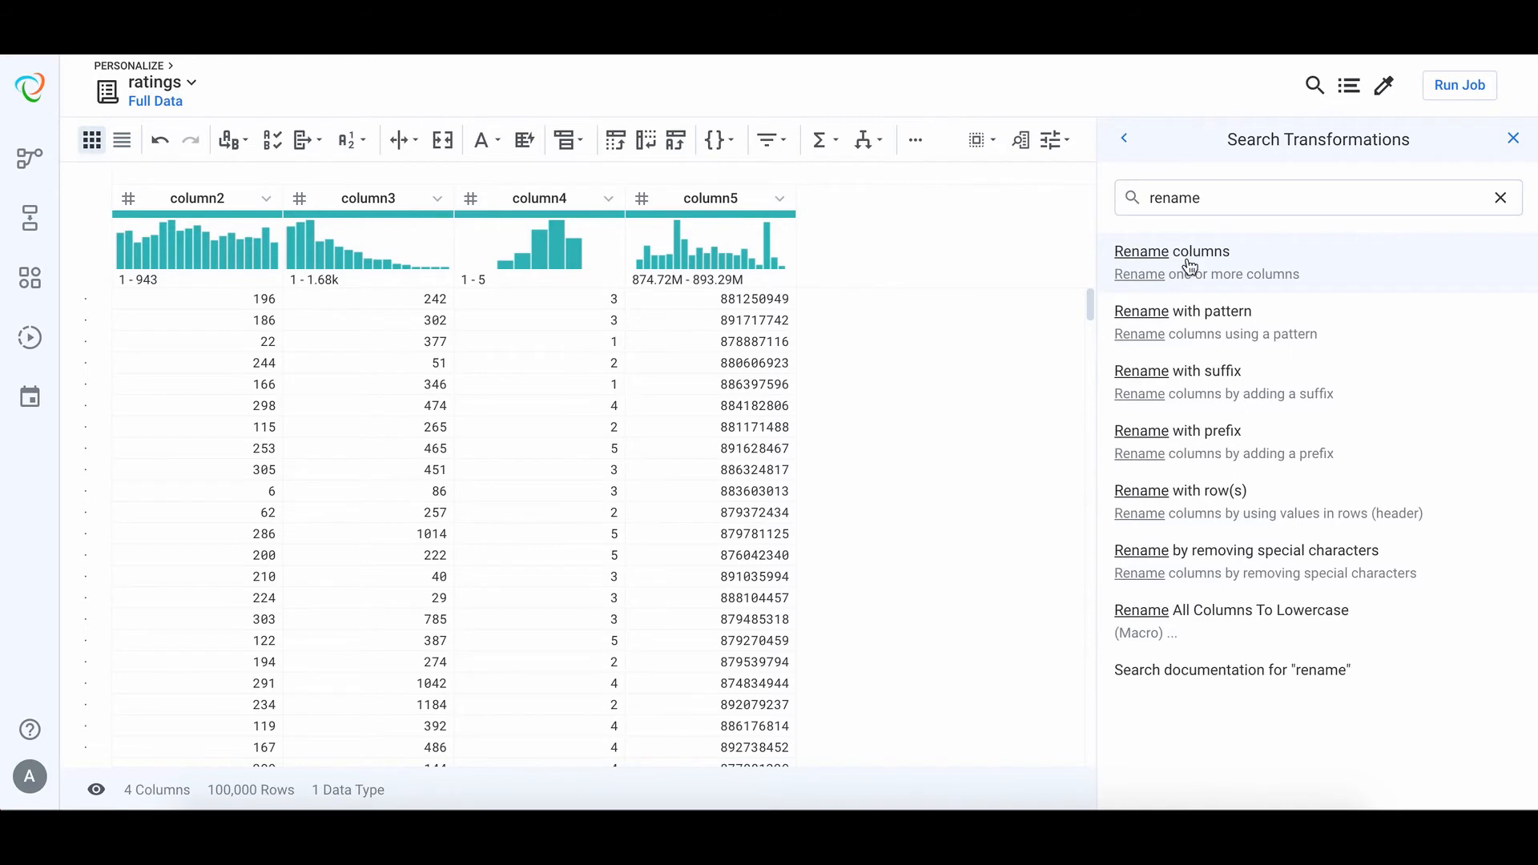
Extend the manual rename to four column entries and set column2's new name to USER_ID.
click(1509, 303)
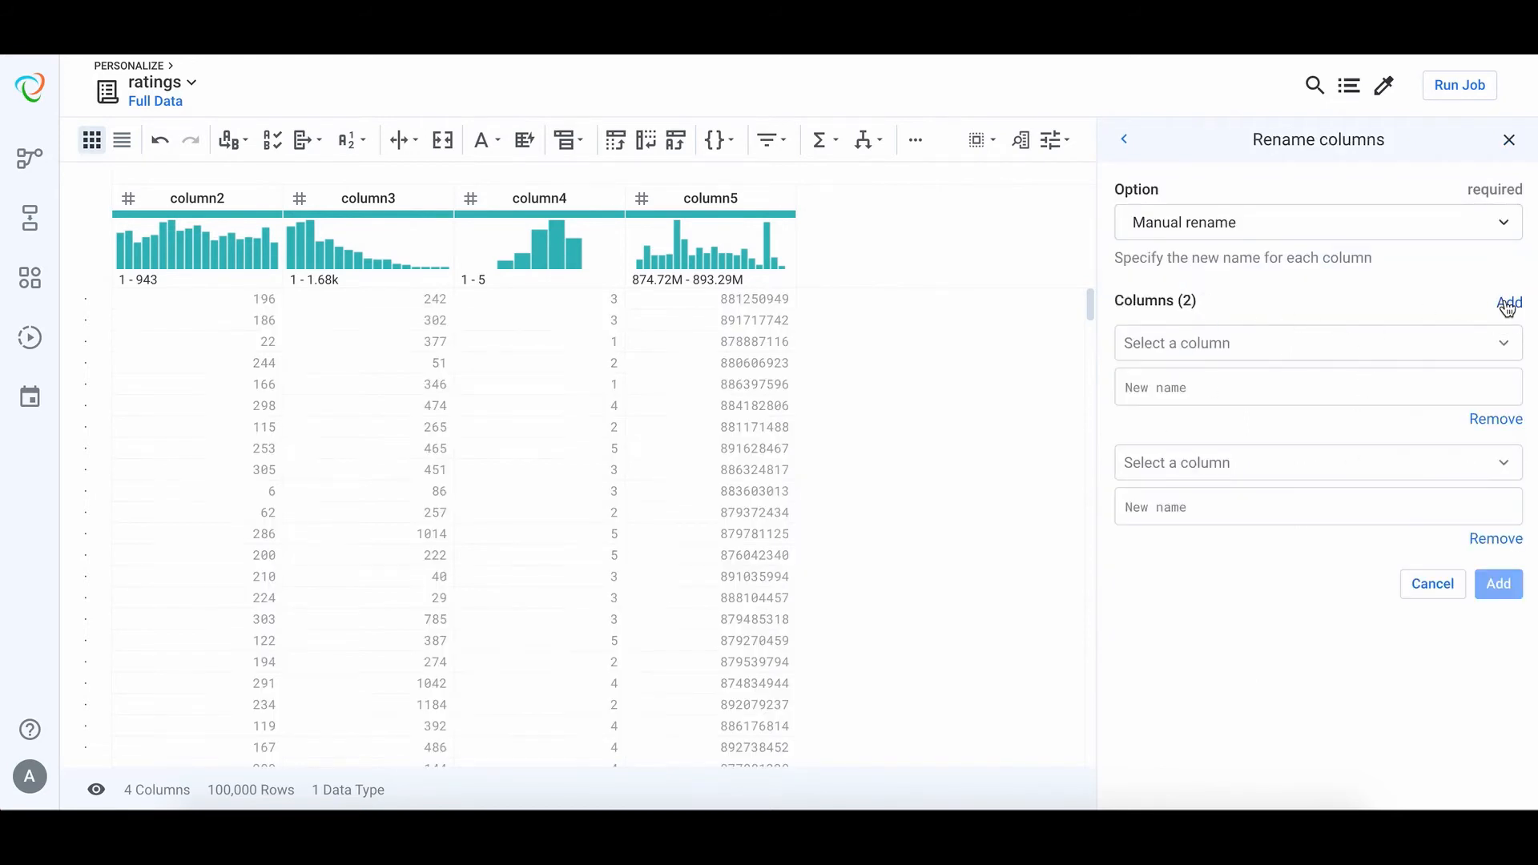
click(1510, 304)
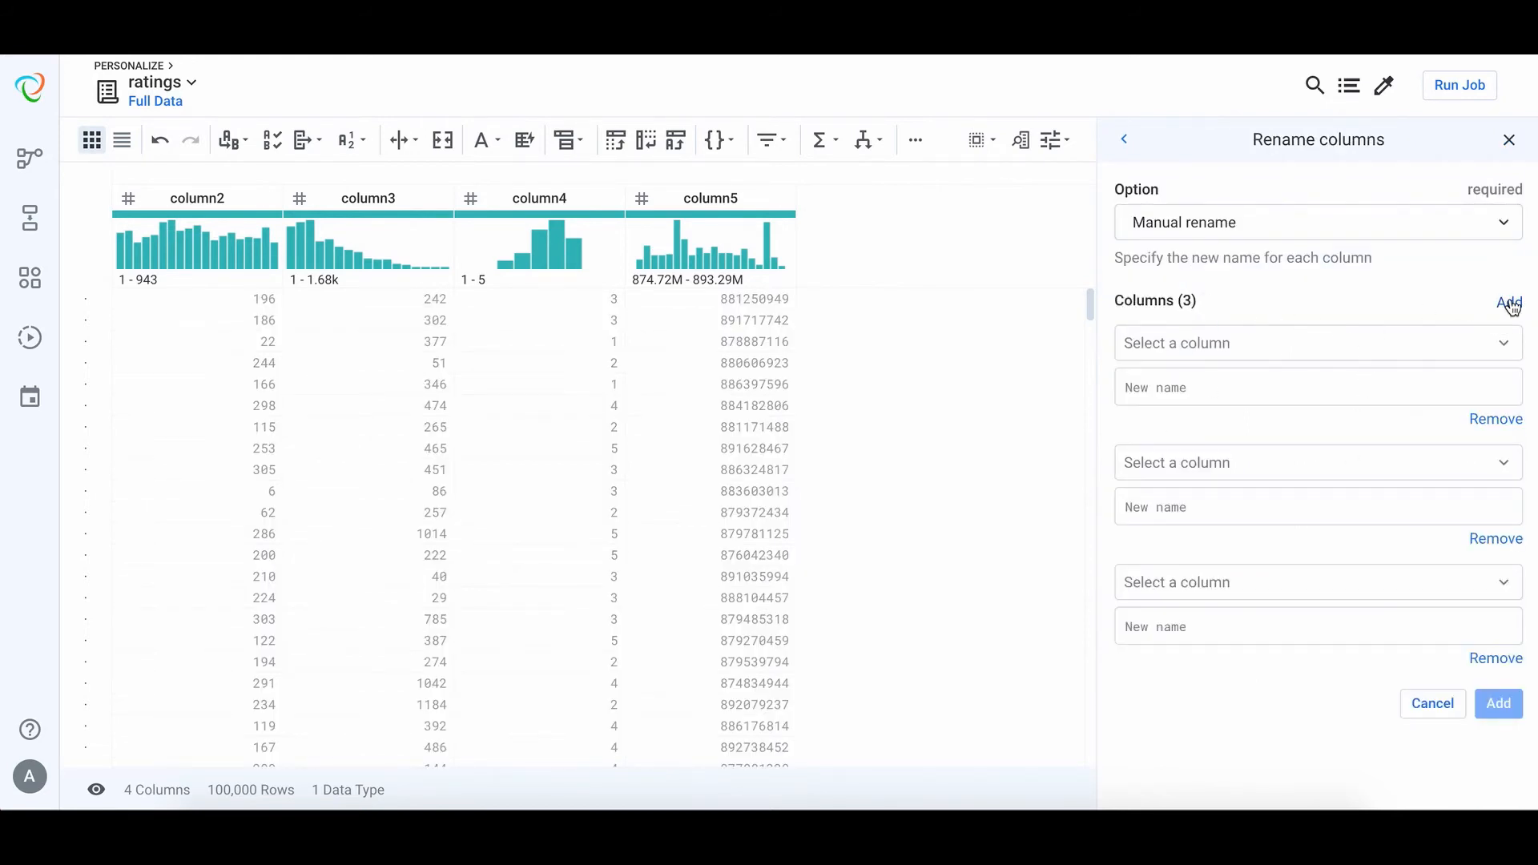
click(1511, 304)
click(1202, 346)
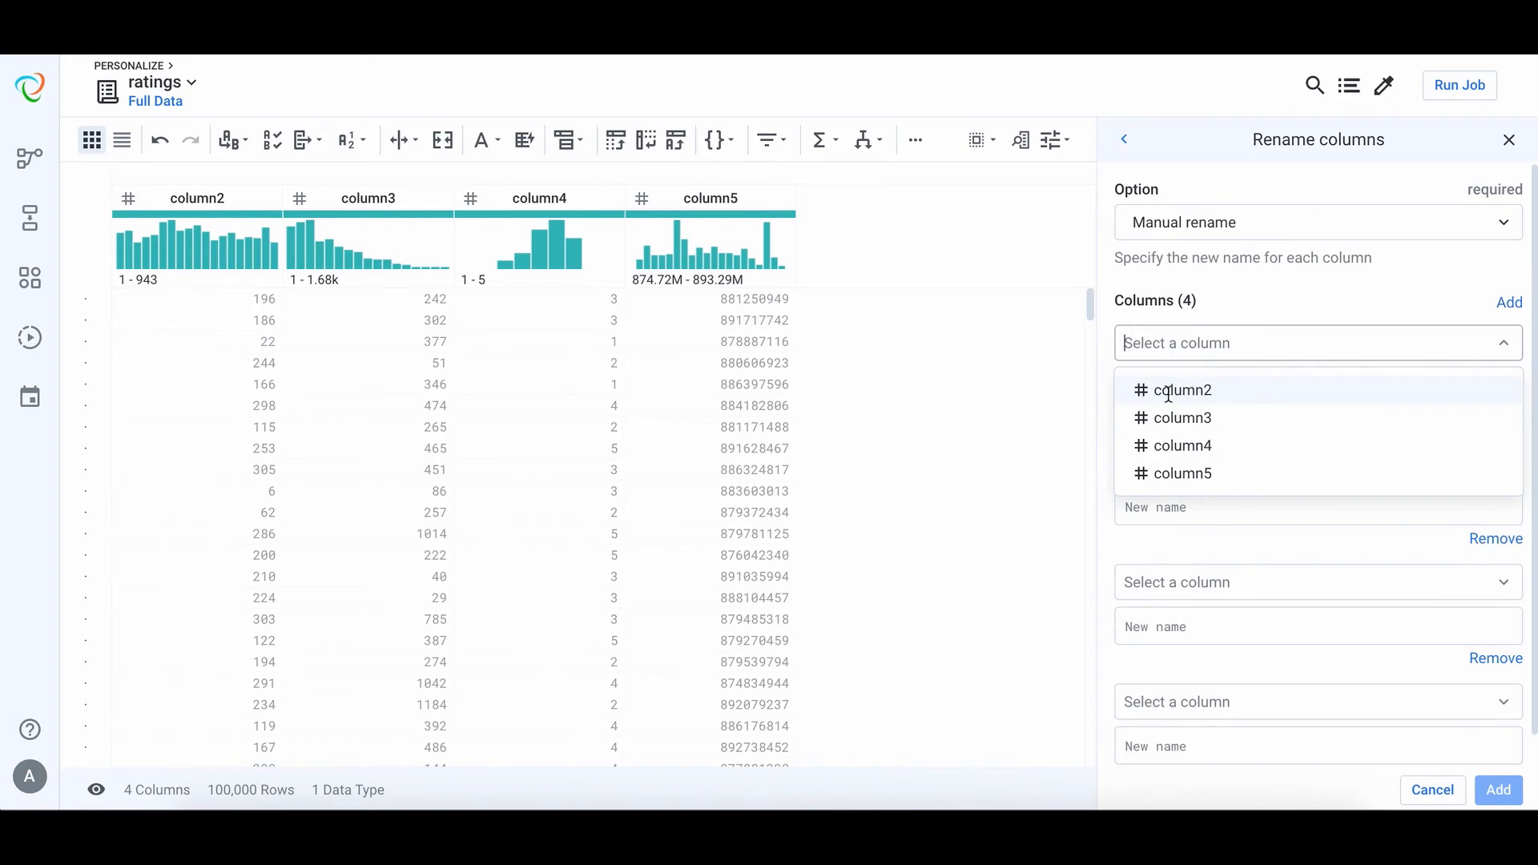
click(1169, 395)
click(1210, 392)
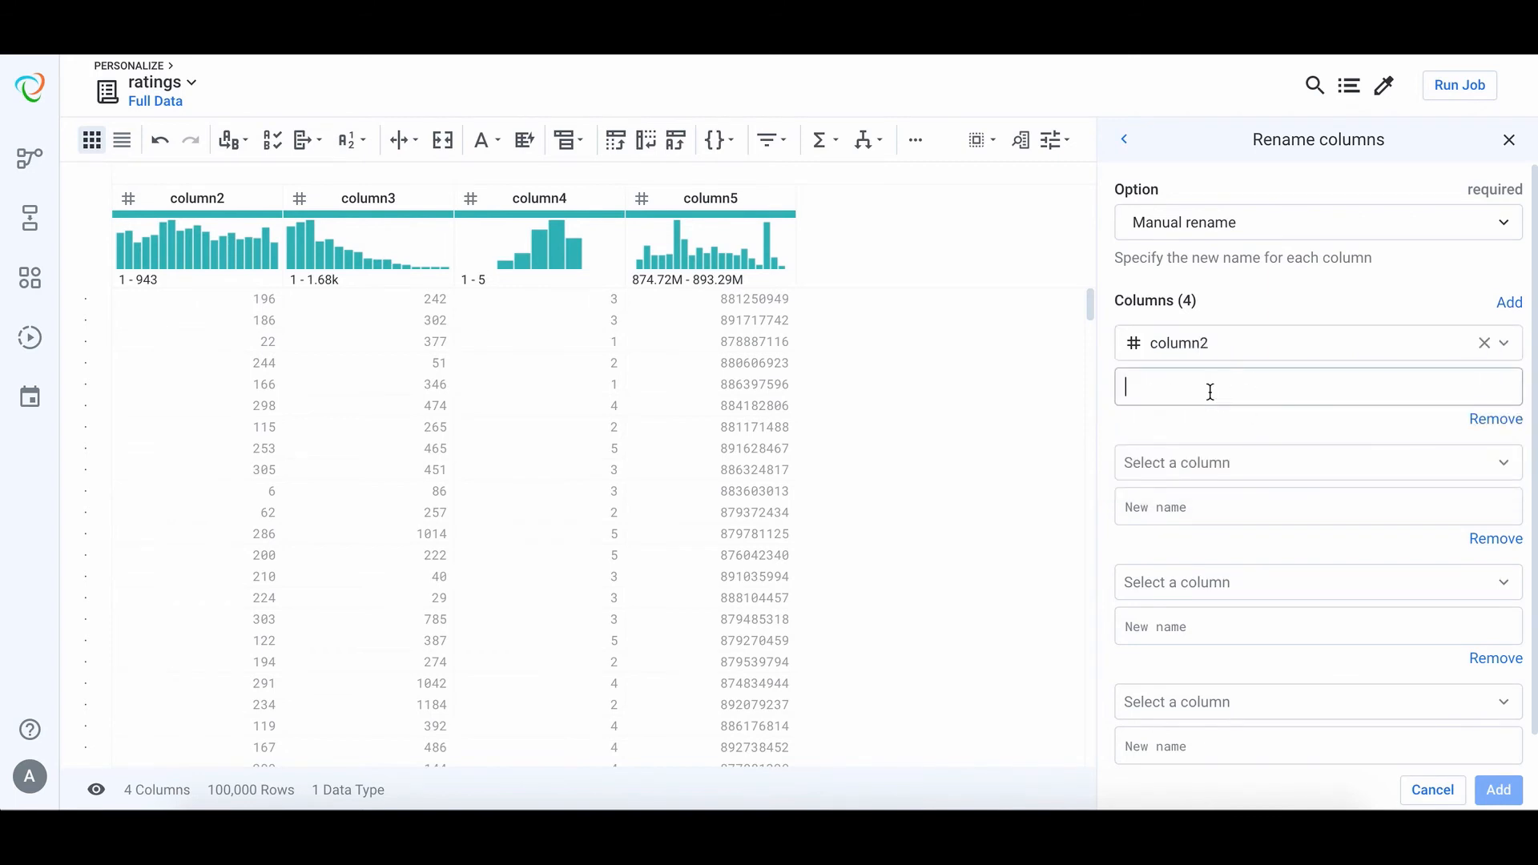
text(USER_ID)
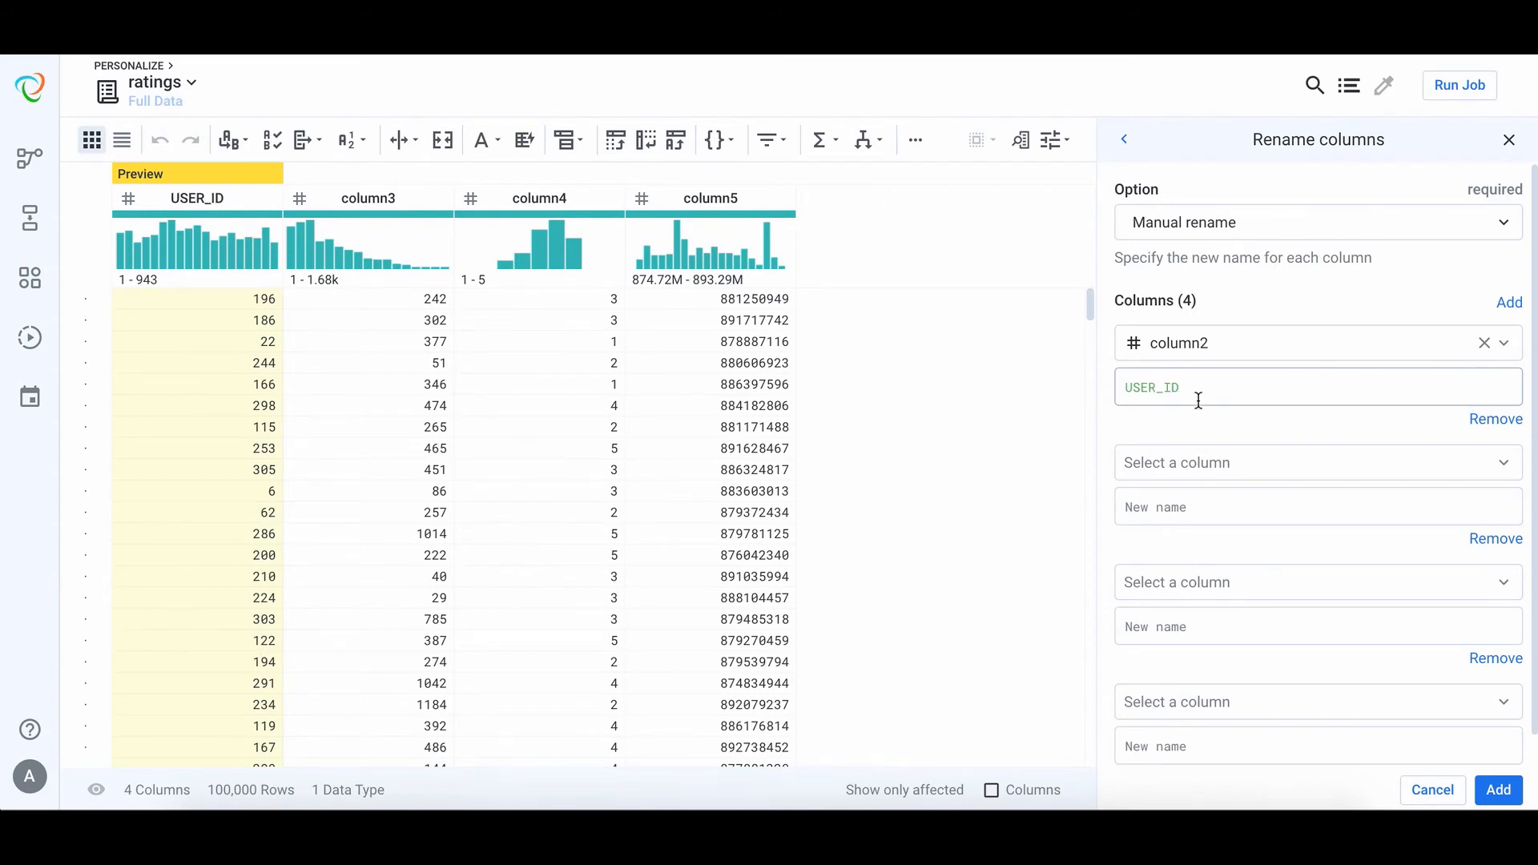
Set the new names for the next two rename entries: column3 as ITEM_ID and column4 as RATING.
click(1173, 463)
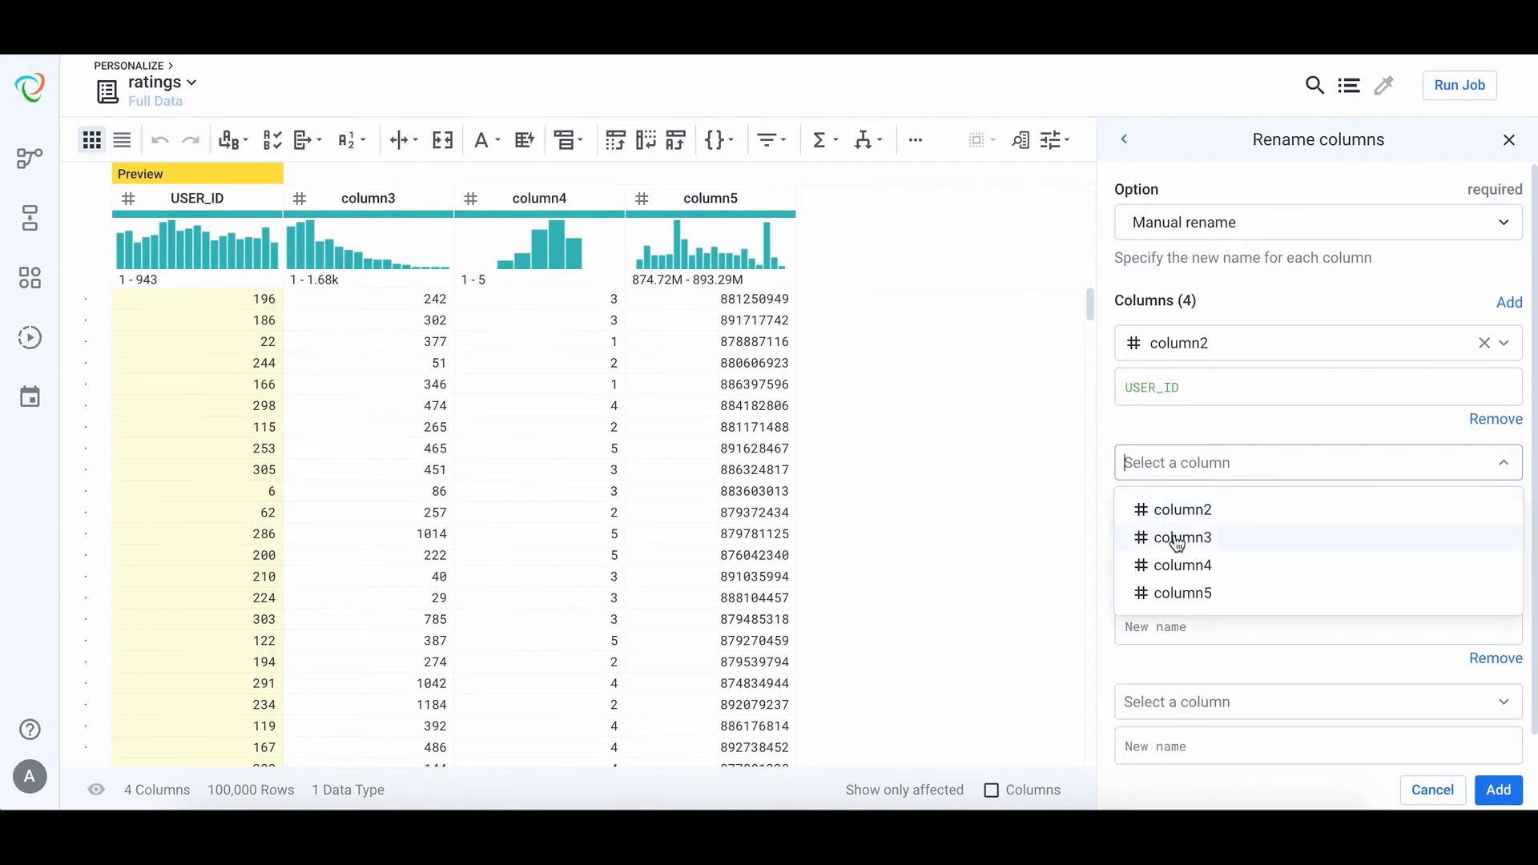
click(1176, 538)
click(1167, 513)
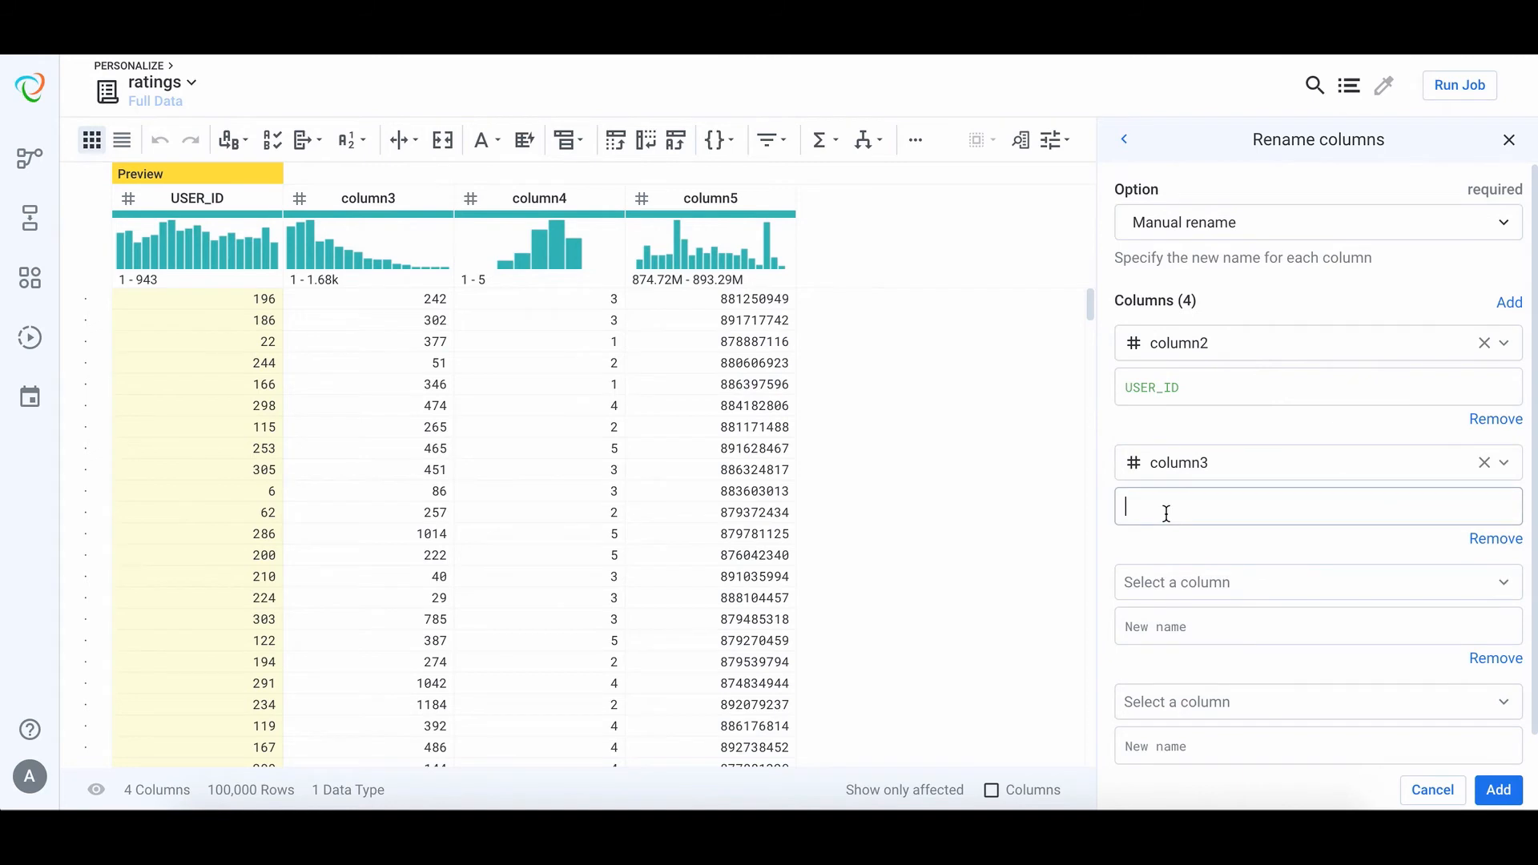
text(ITEM_ID)
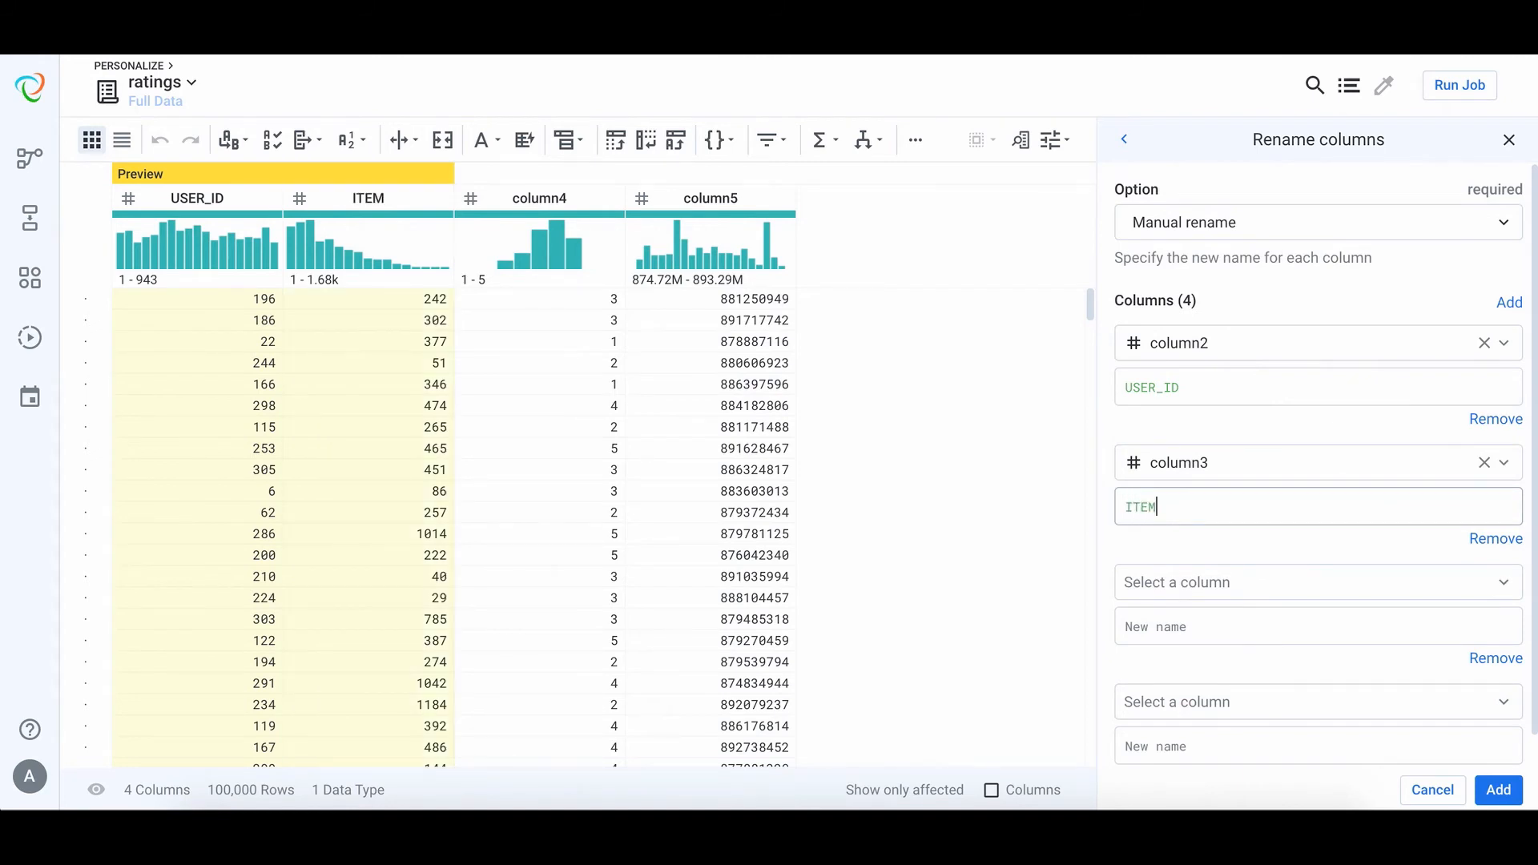
click(1183, 582)
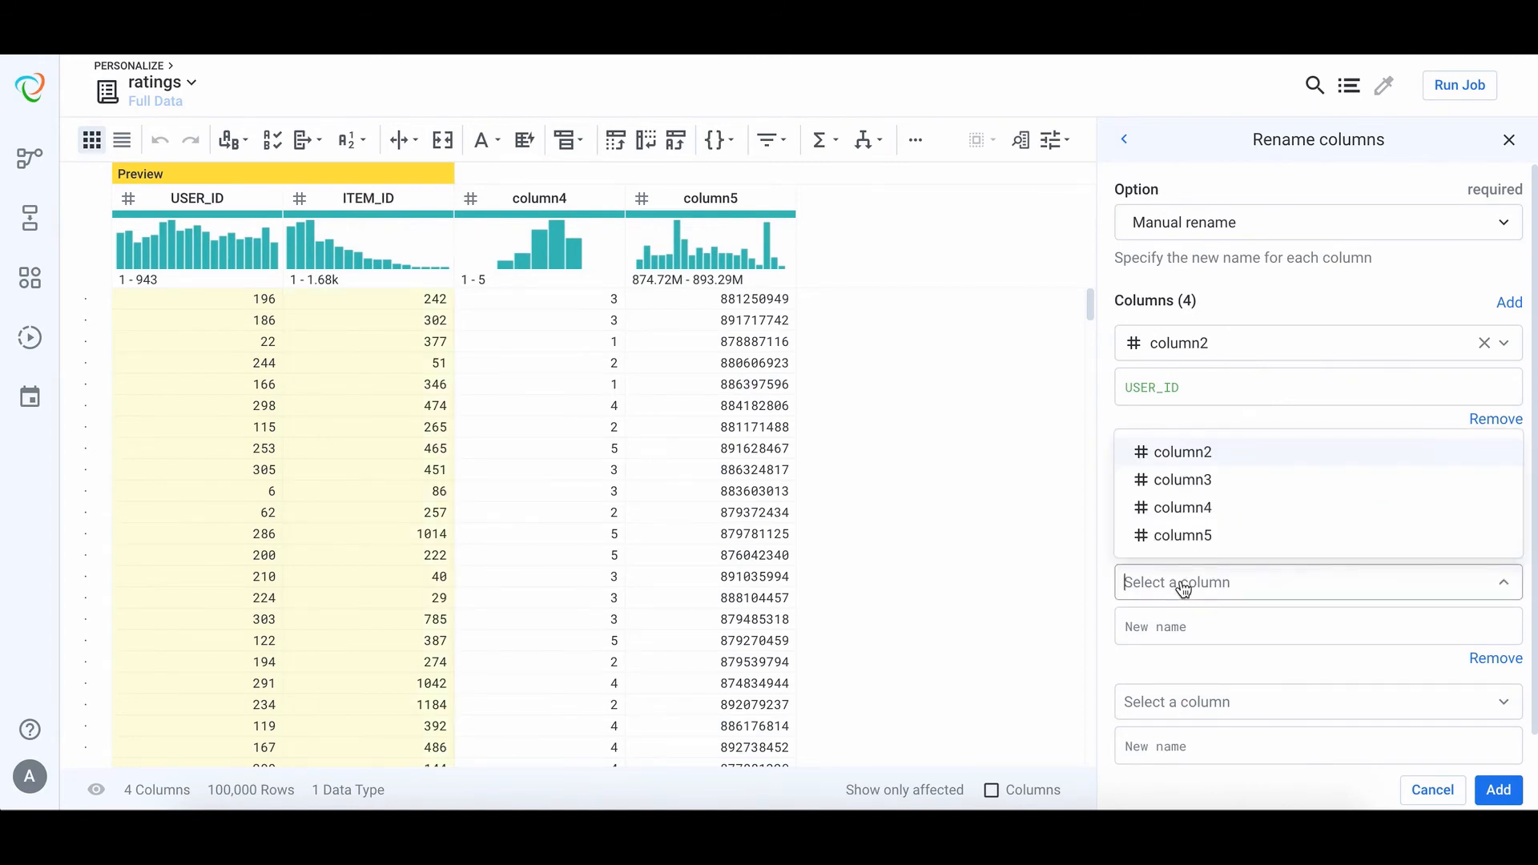
click(1186, 515)
click(1164, 622)
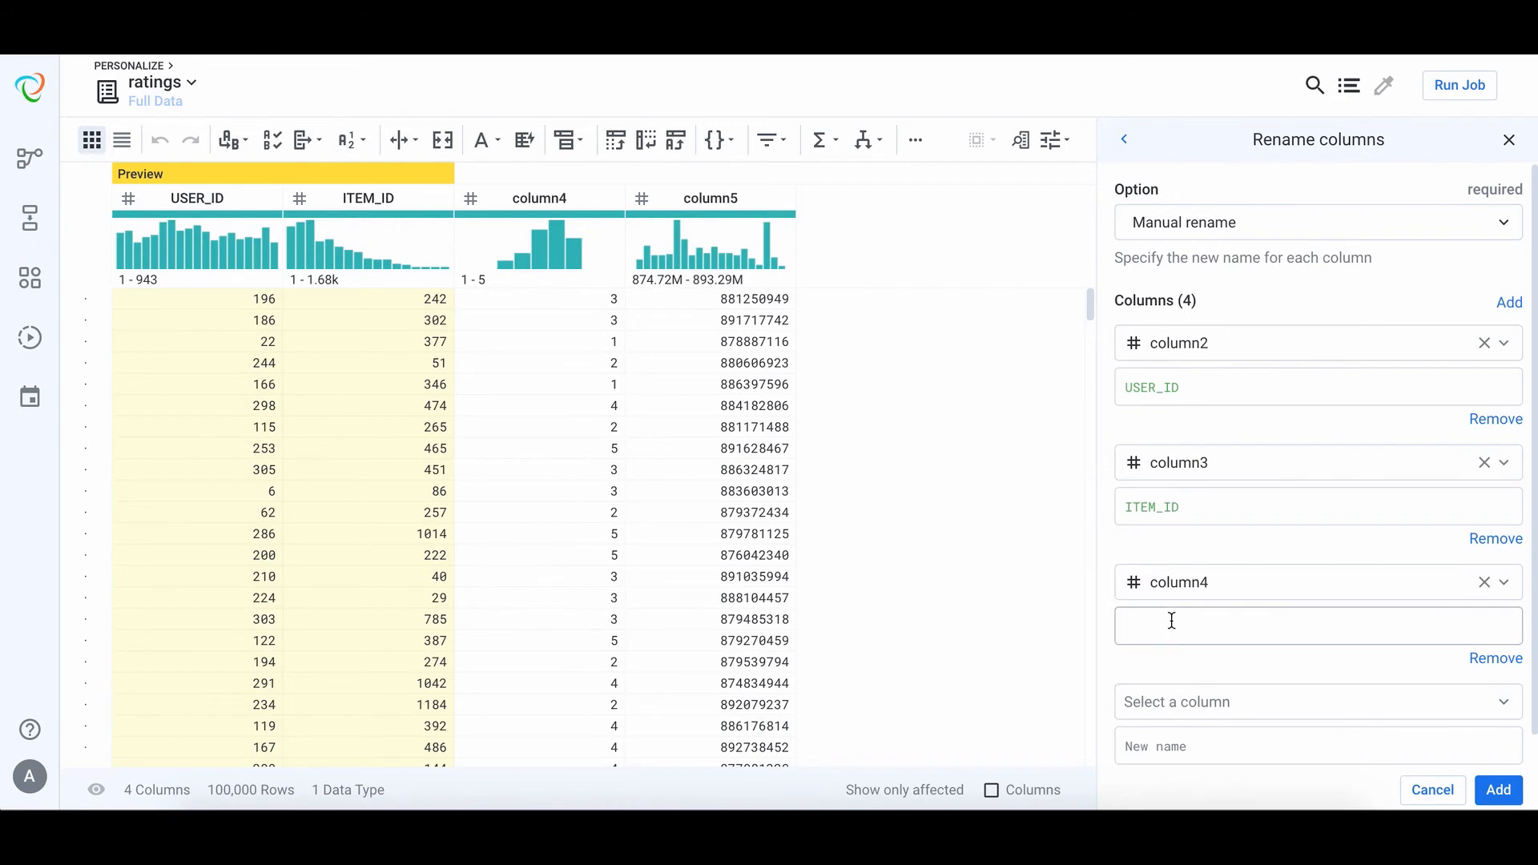
text(RATING)
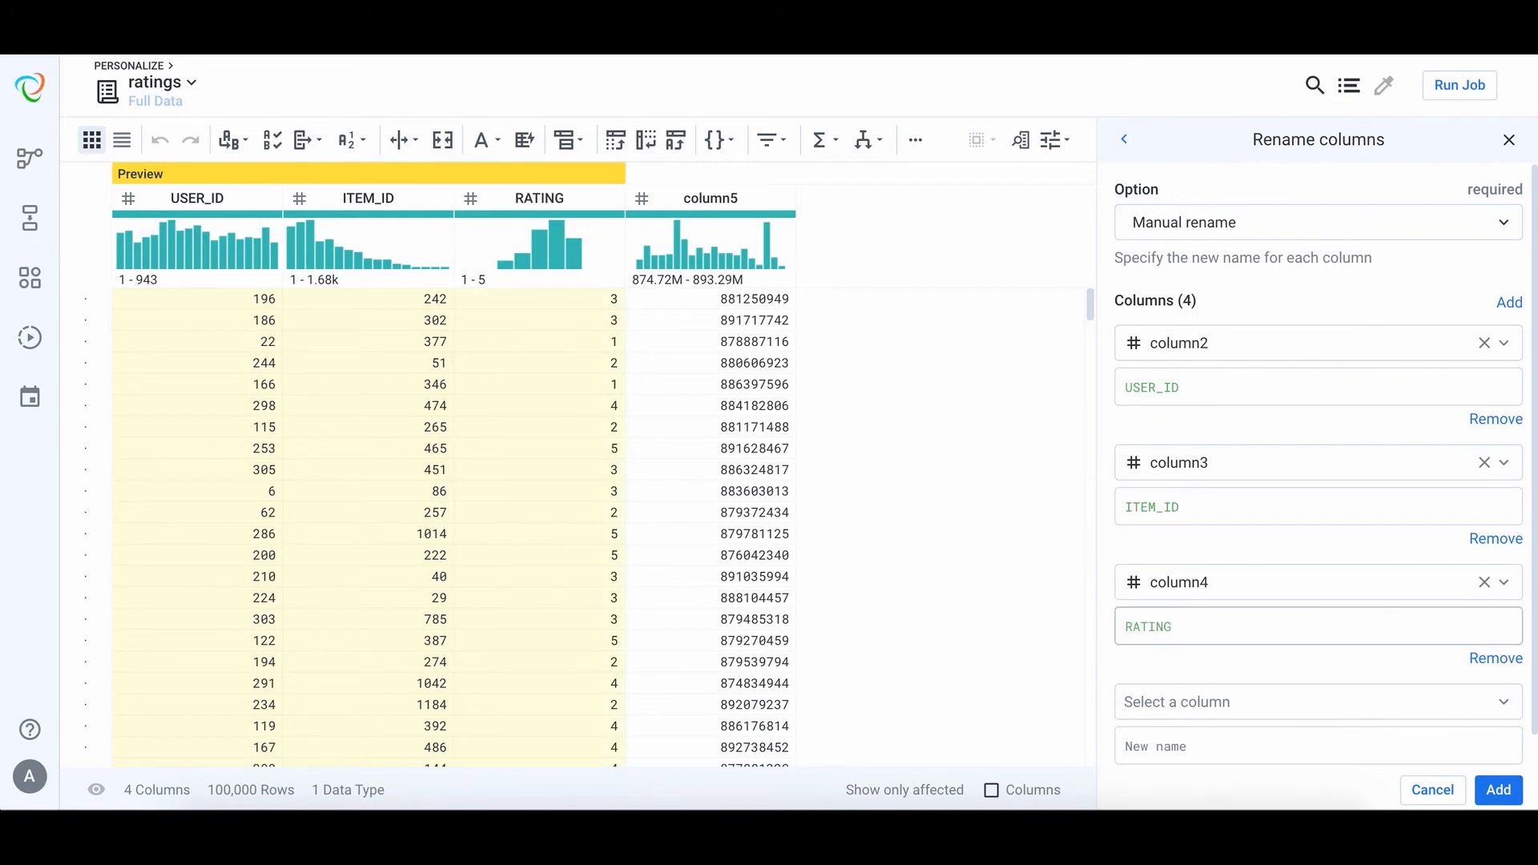
Set column5's new name to TIMESTAMP and add the four-column rename to the recipe.
click(1219, 705)
click(1199, 656)
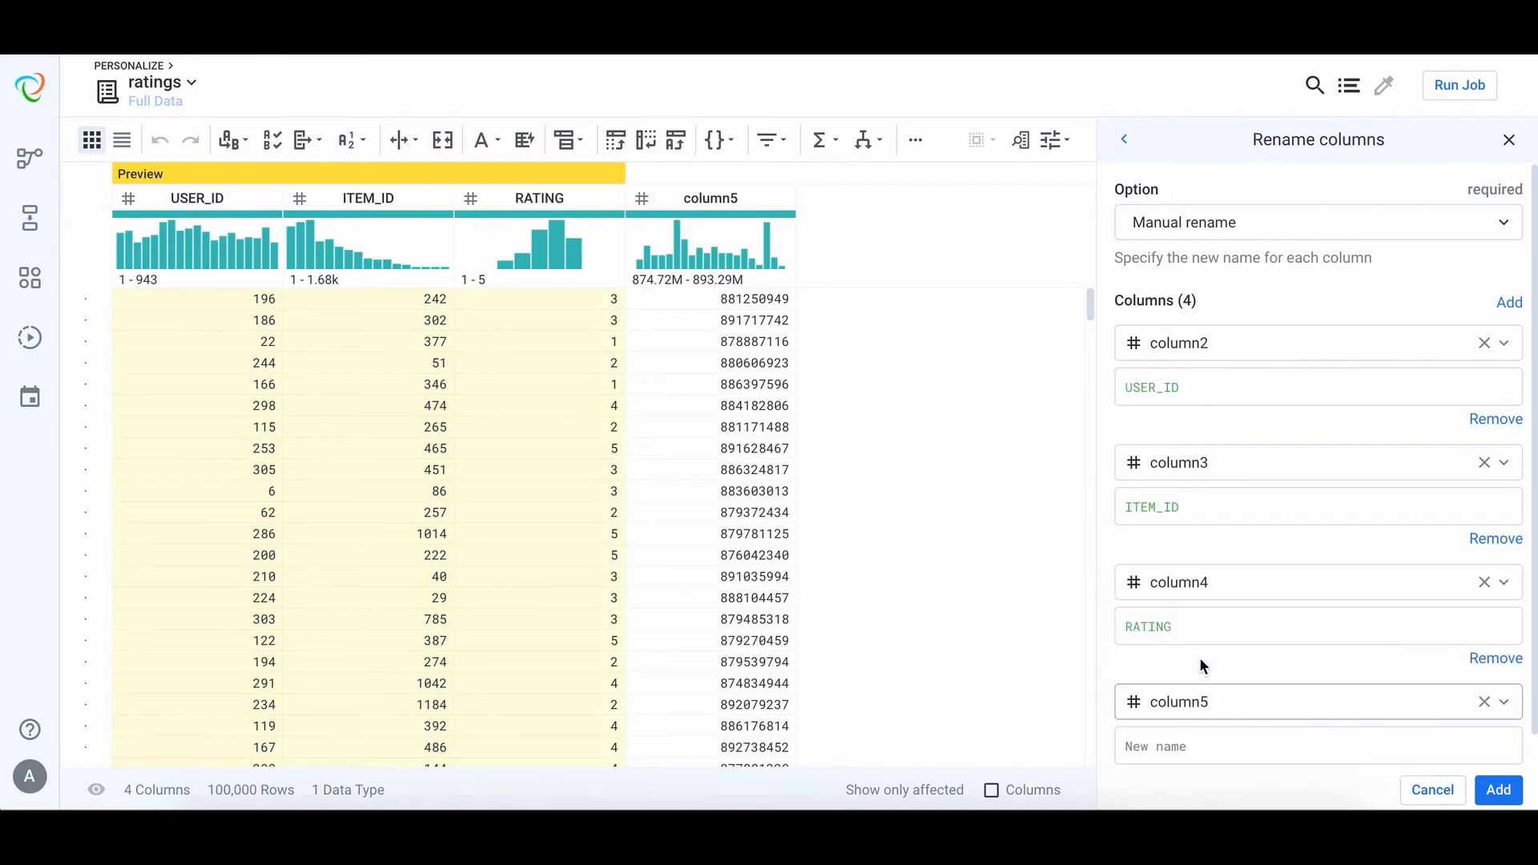
click(1169, 745)
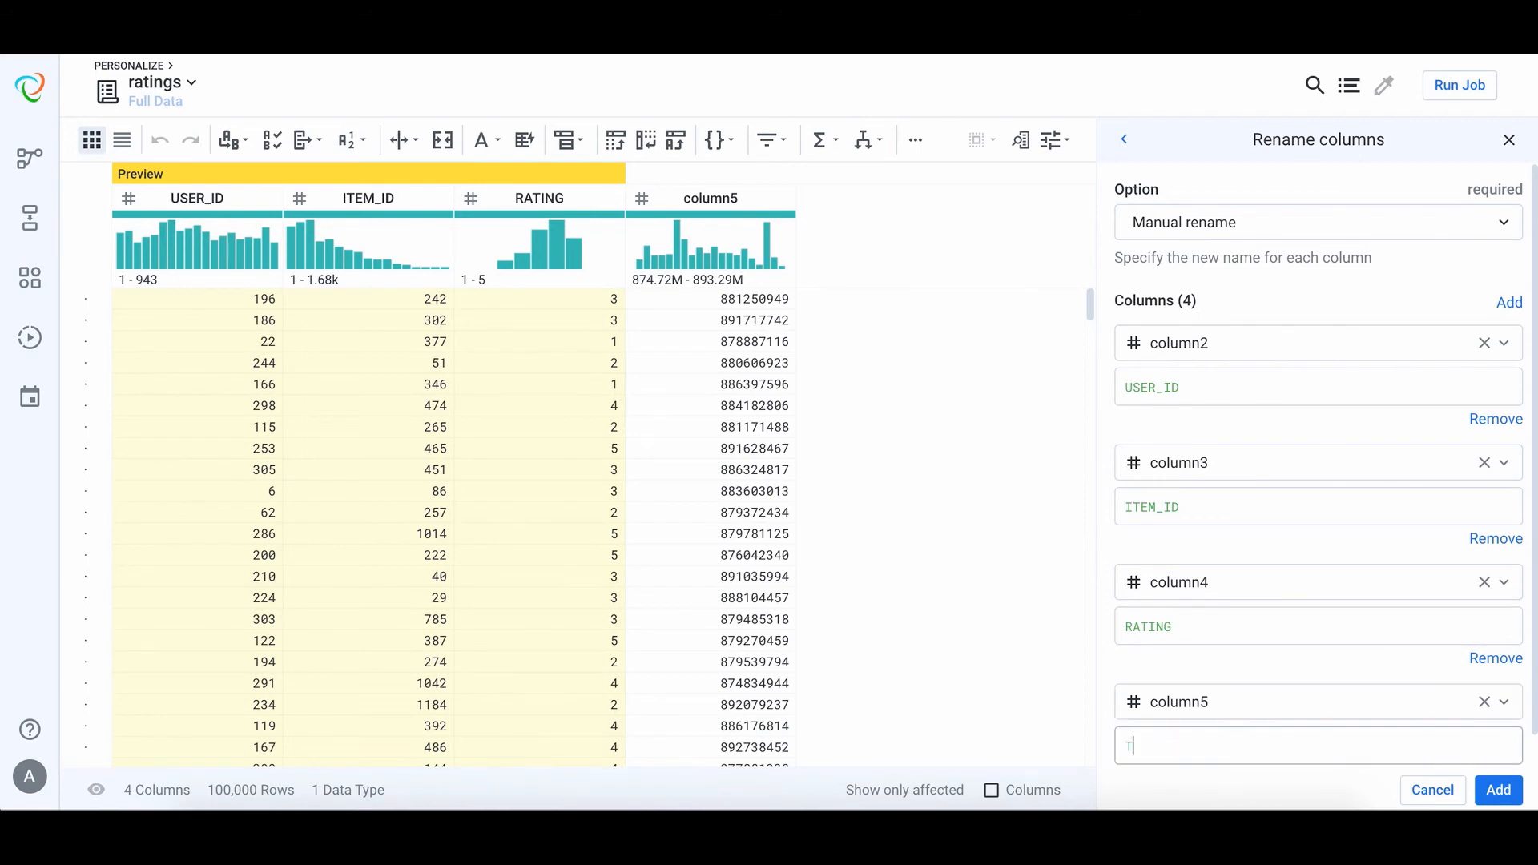
text(TIMESTAMP)
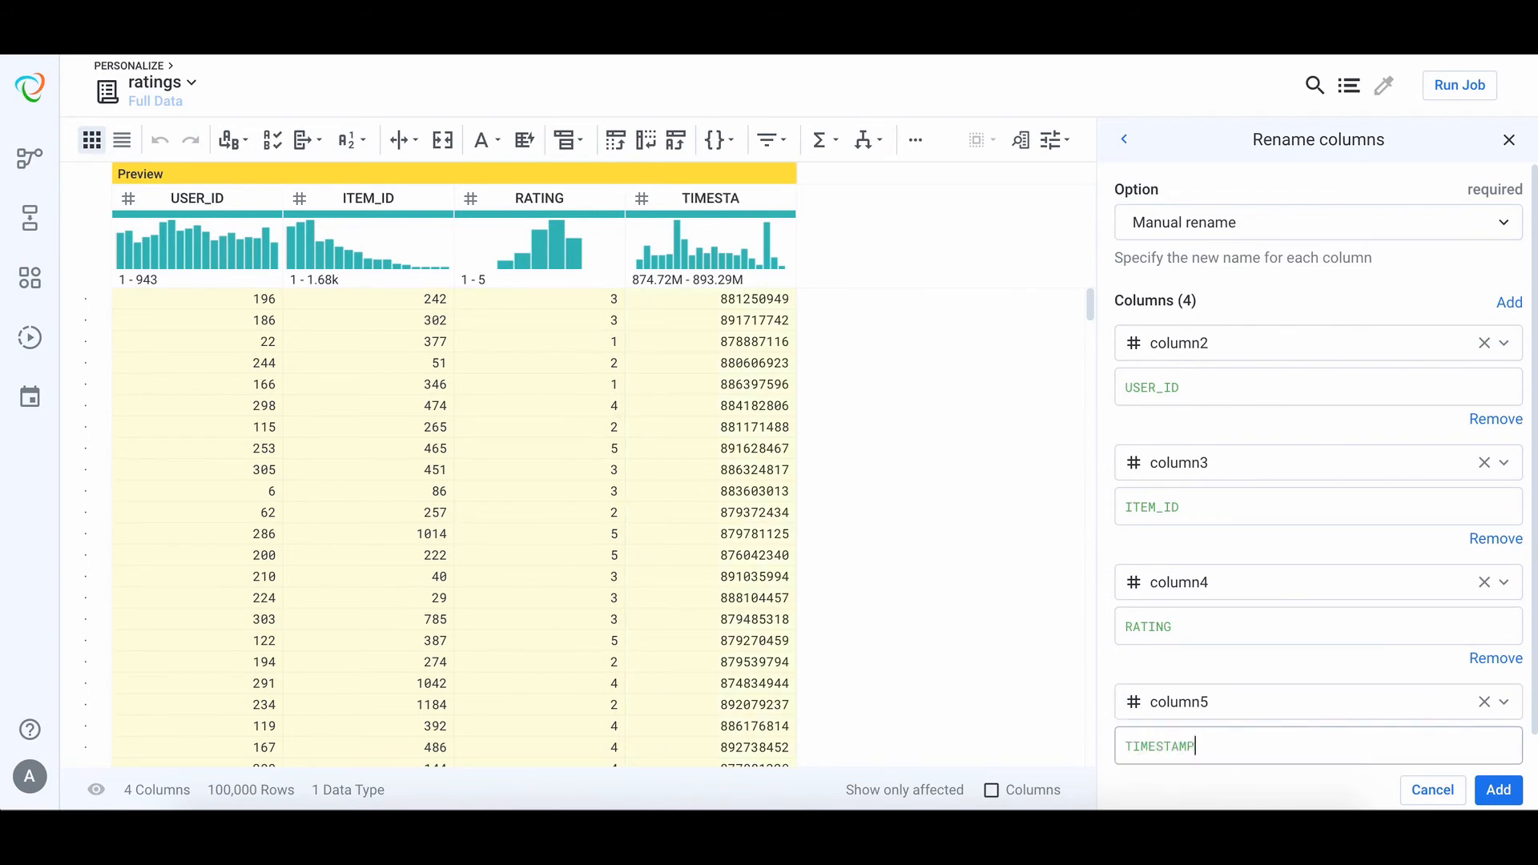
click(1502, 793)
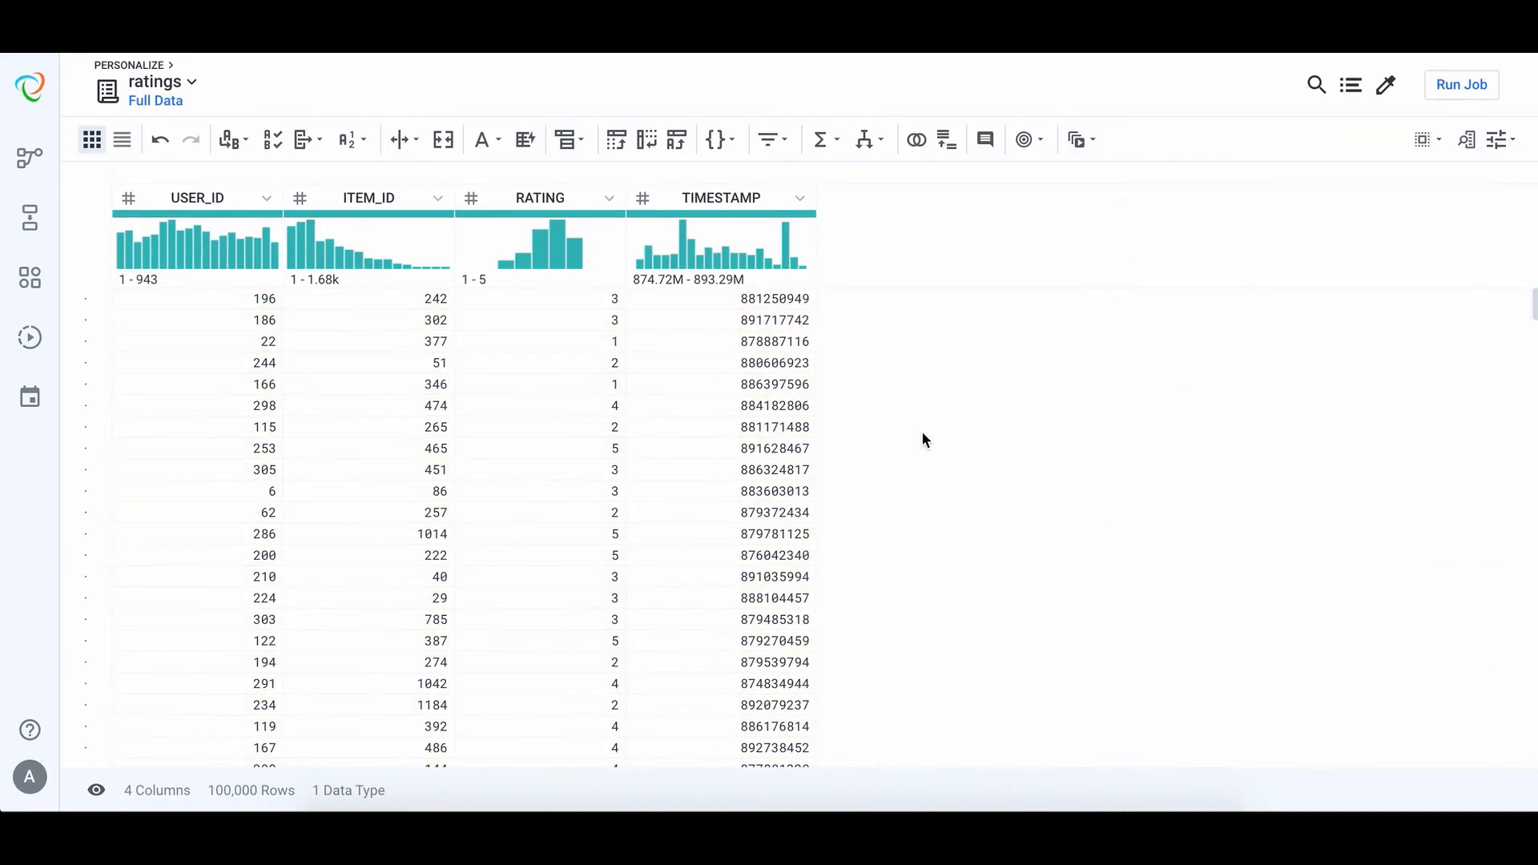
Filter the rows to keep only those with RATING greater than or equal to 3.6, and add the filter to the recipe.
click(611, 200)
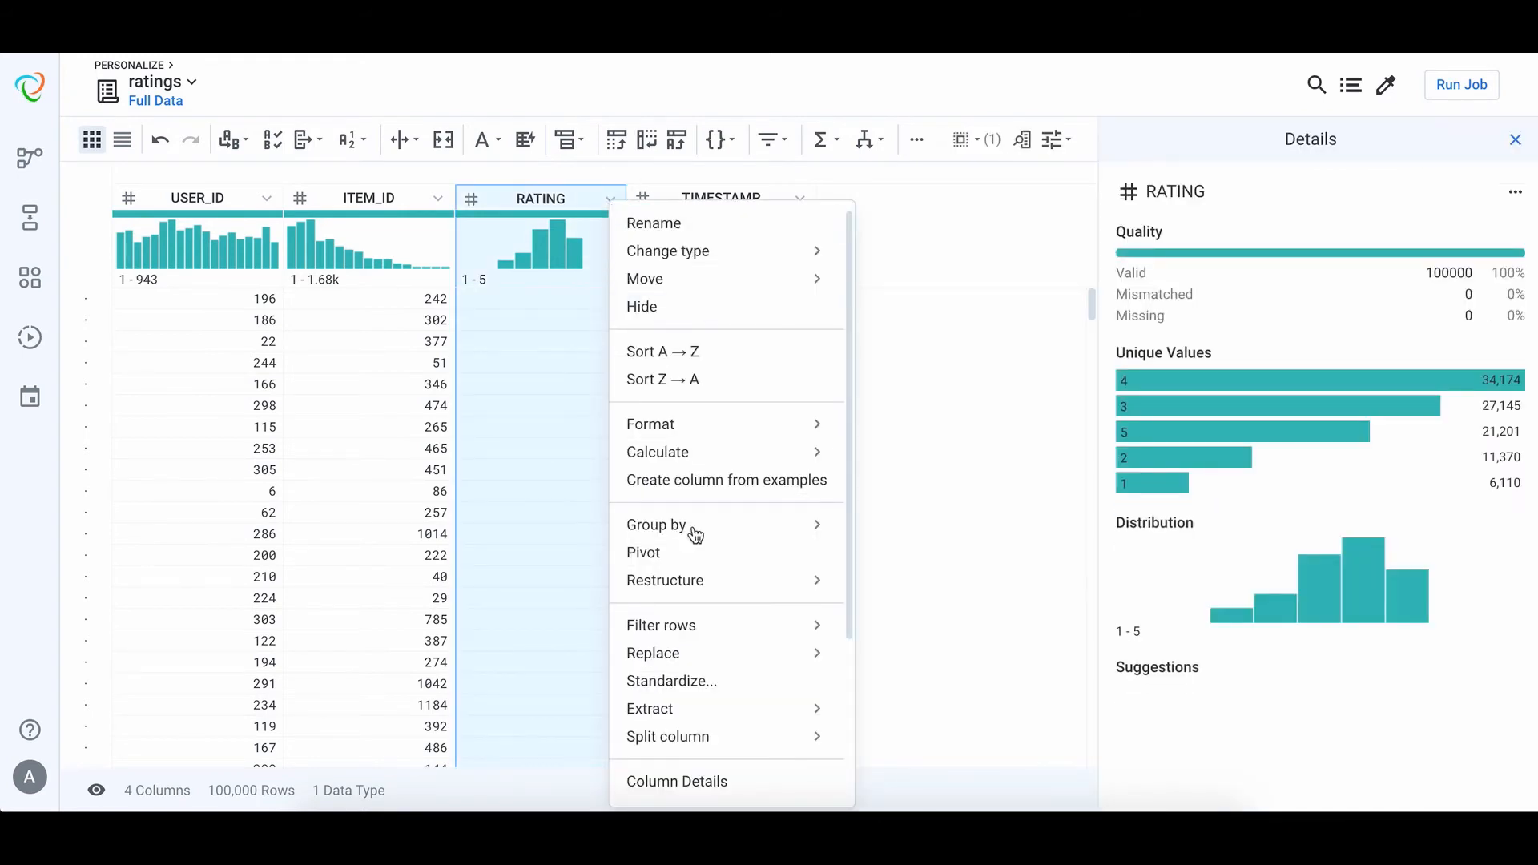
mouse_move(704, 629)
mouse_move(911, 639)
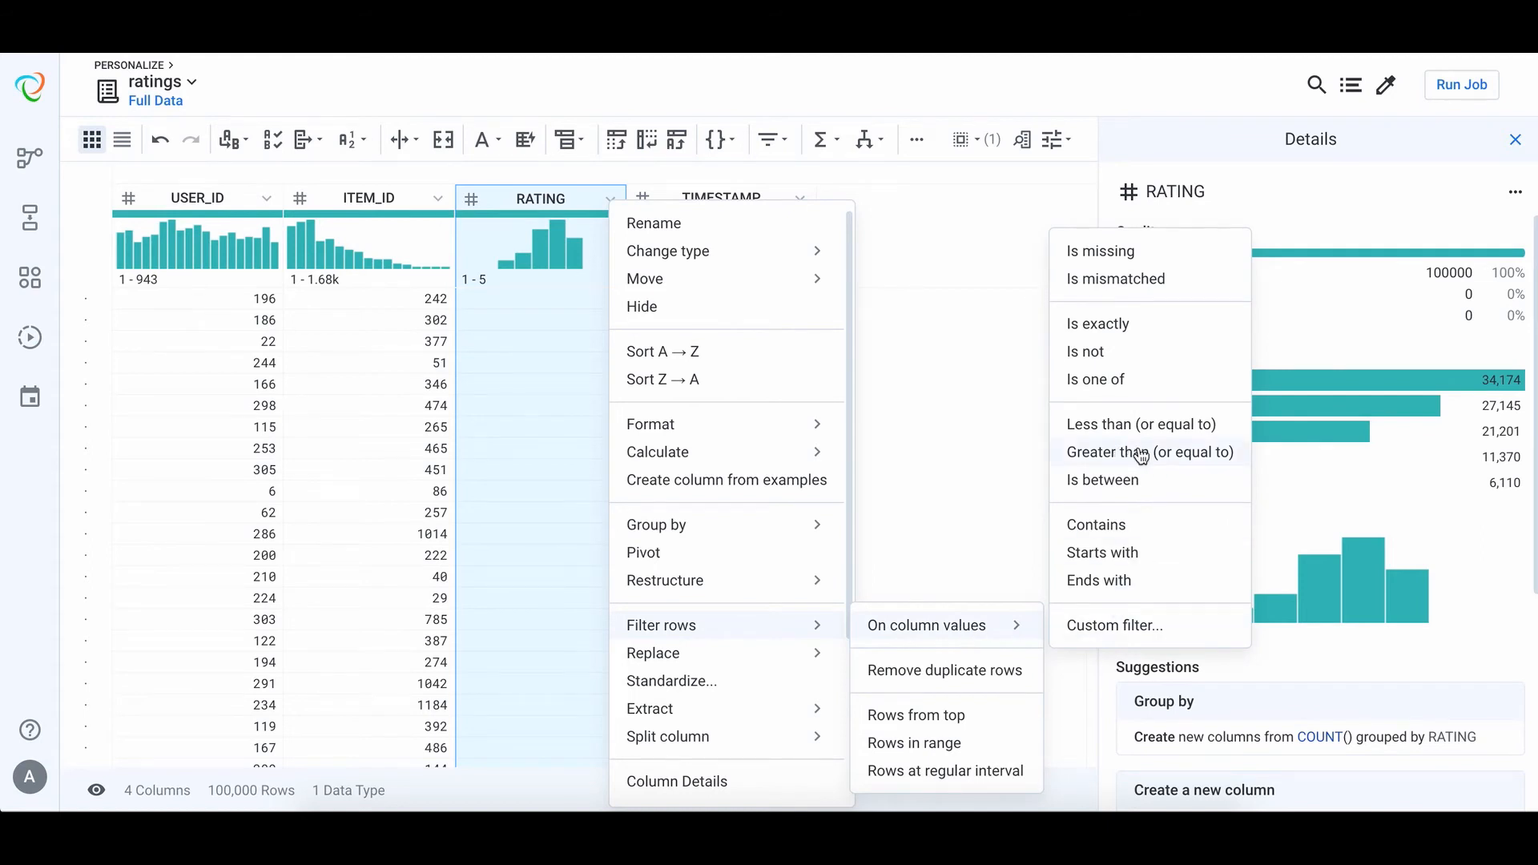
click(1159, 457)
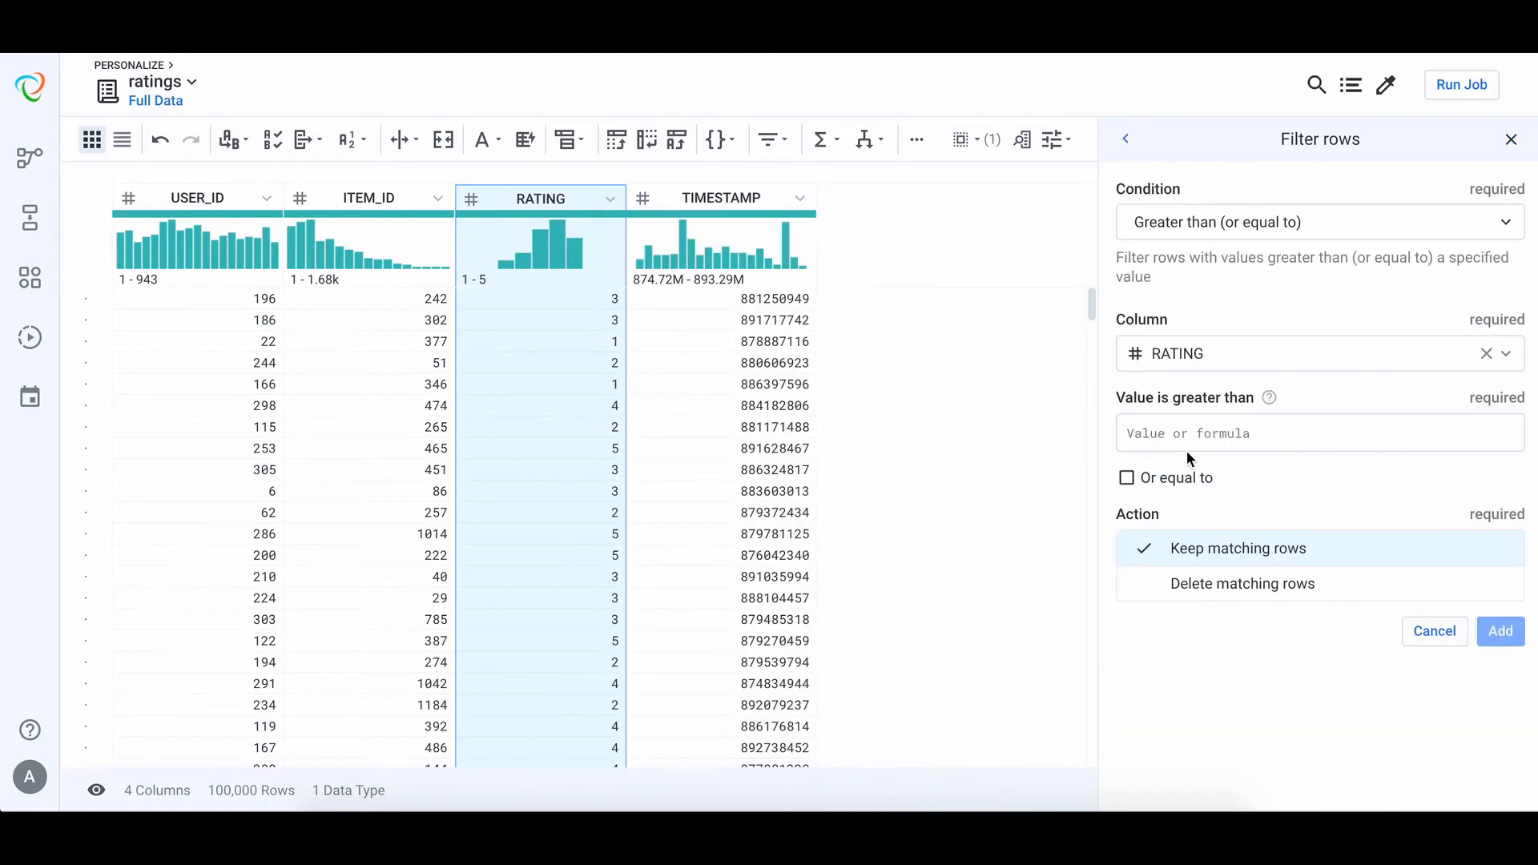
click(1164, 432)
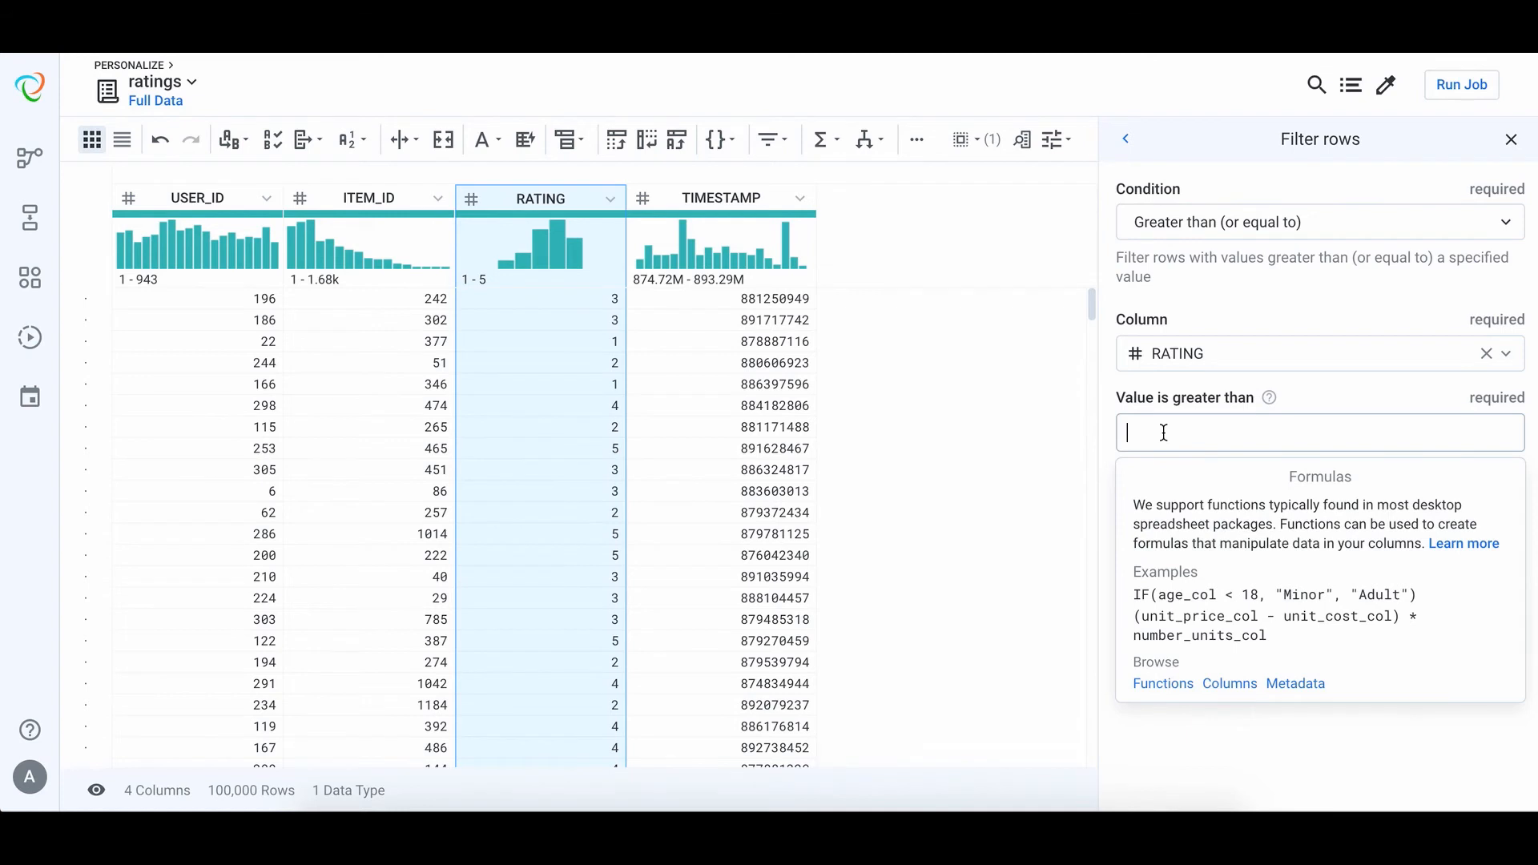
text(3.6)
click(1126, 479)
click(1500, 632)
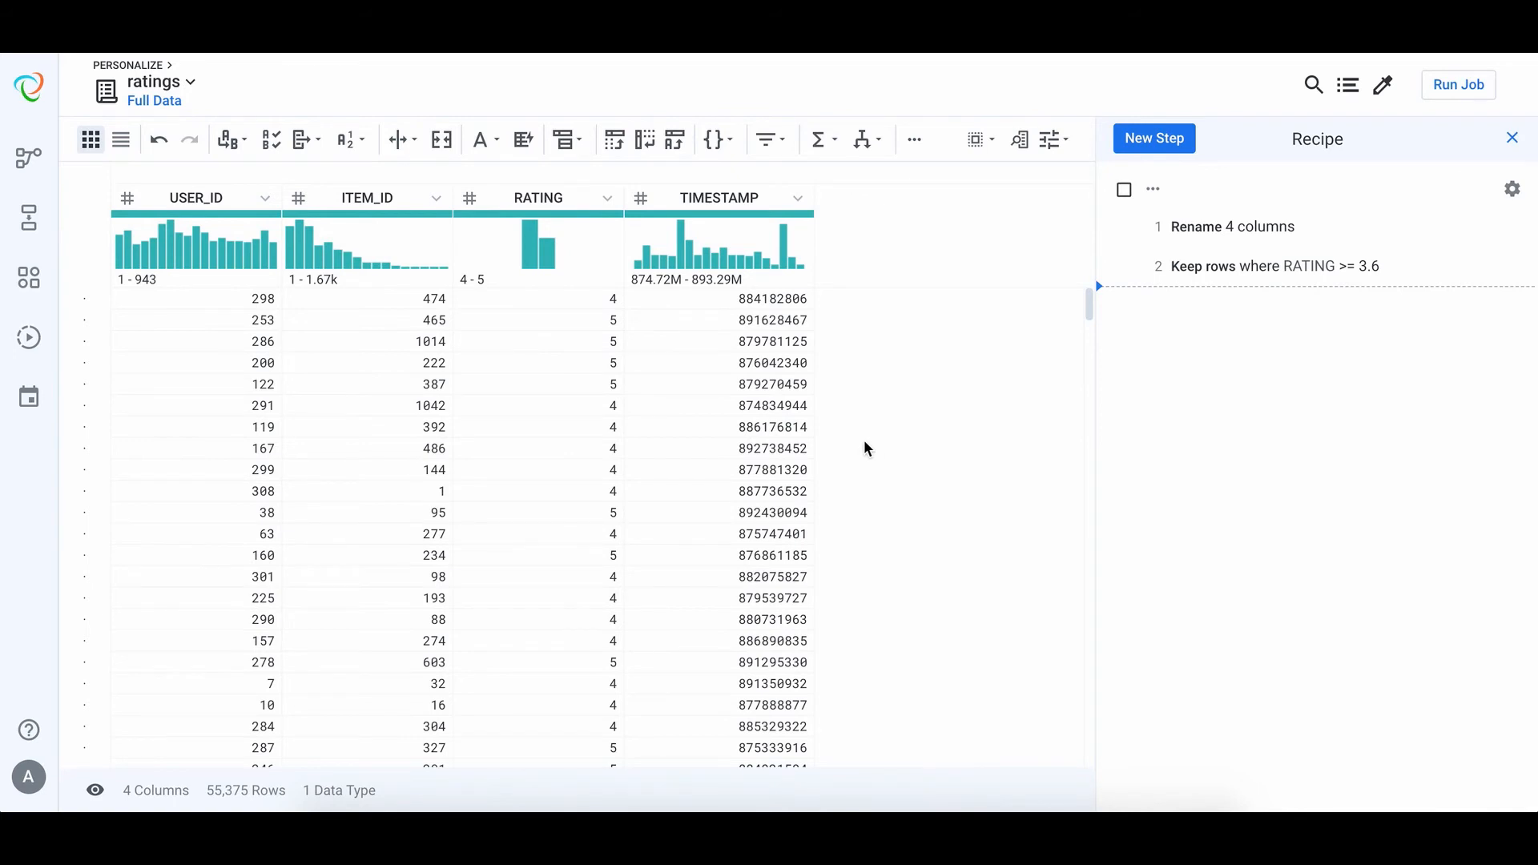
Change the data type of the USER_ID and ITEM_ID columns to String.
click(132, 208)
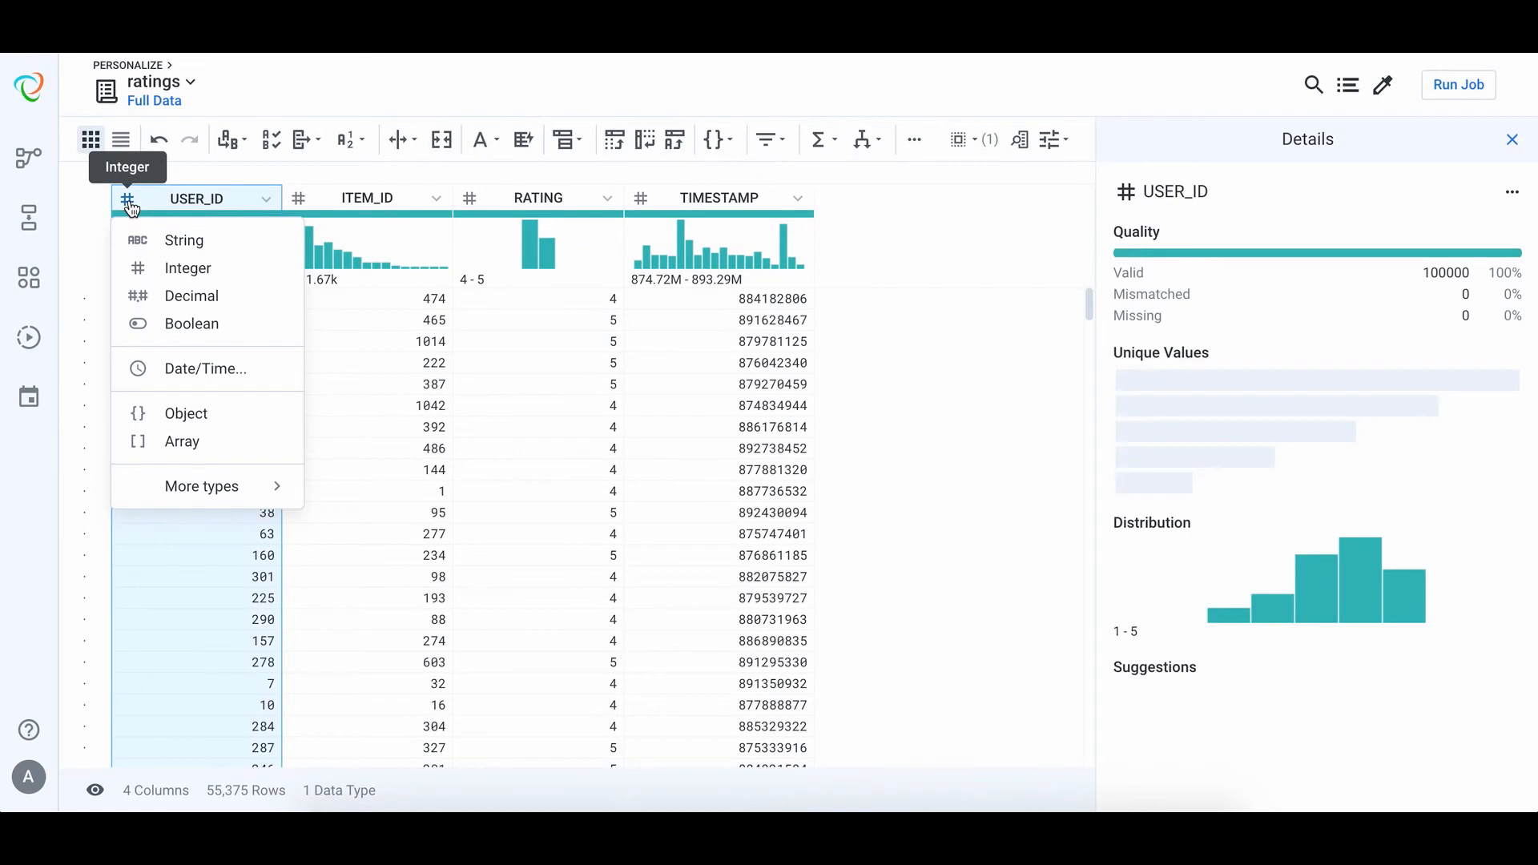
key(Escape)
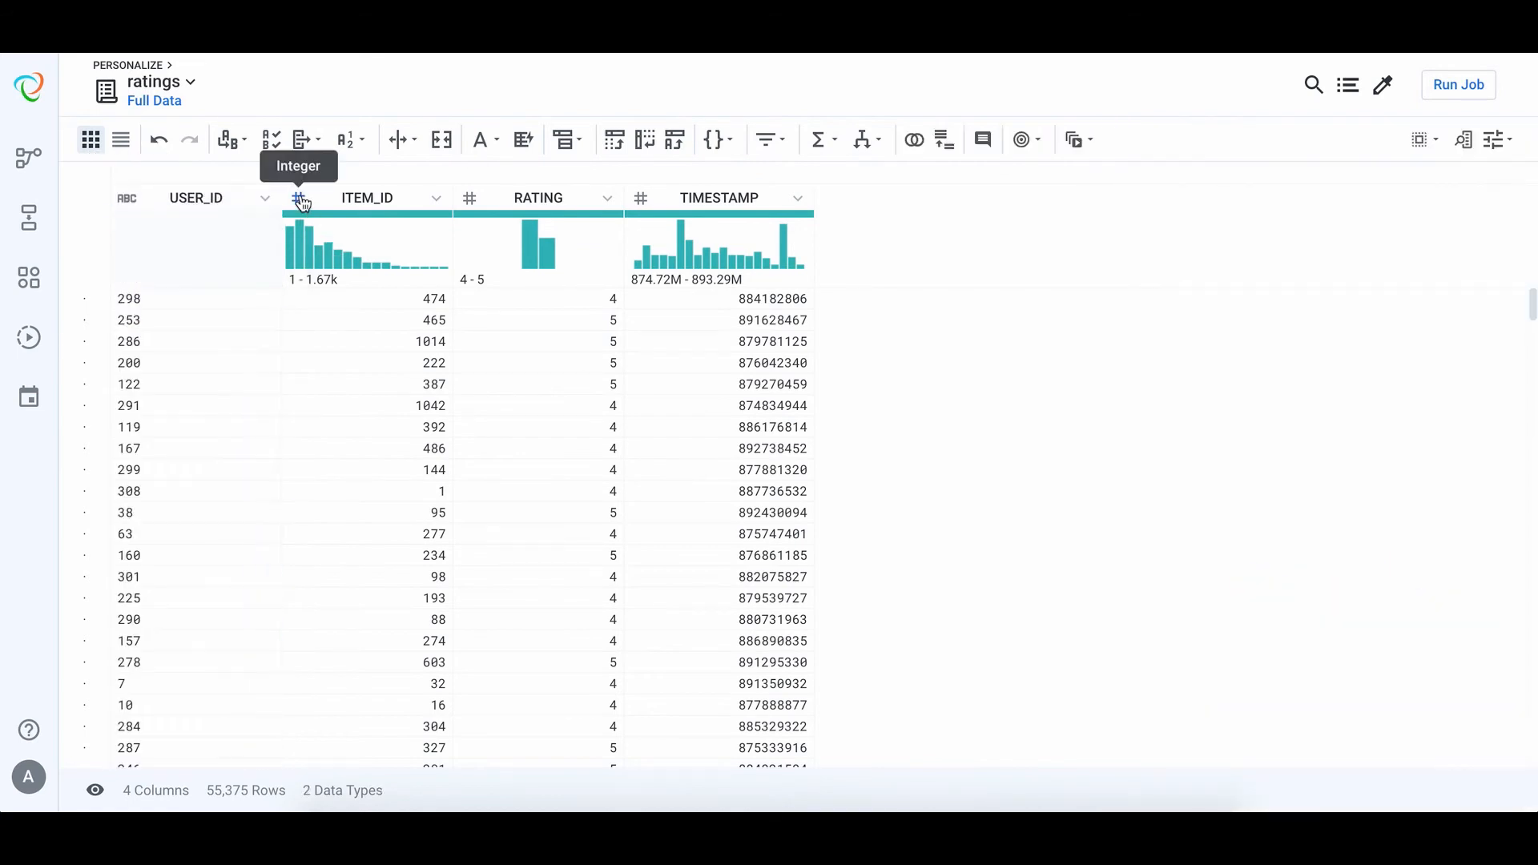
click(299, 198)
click(354, 240)
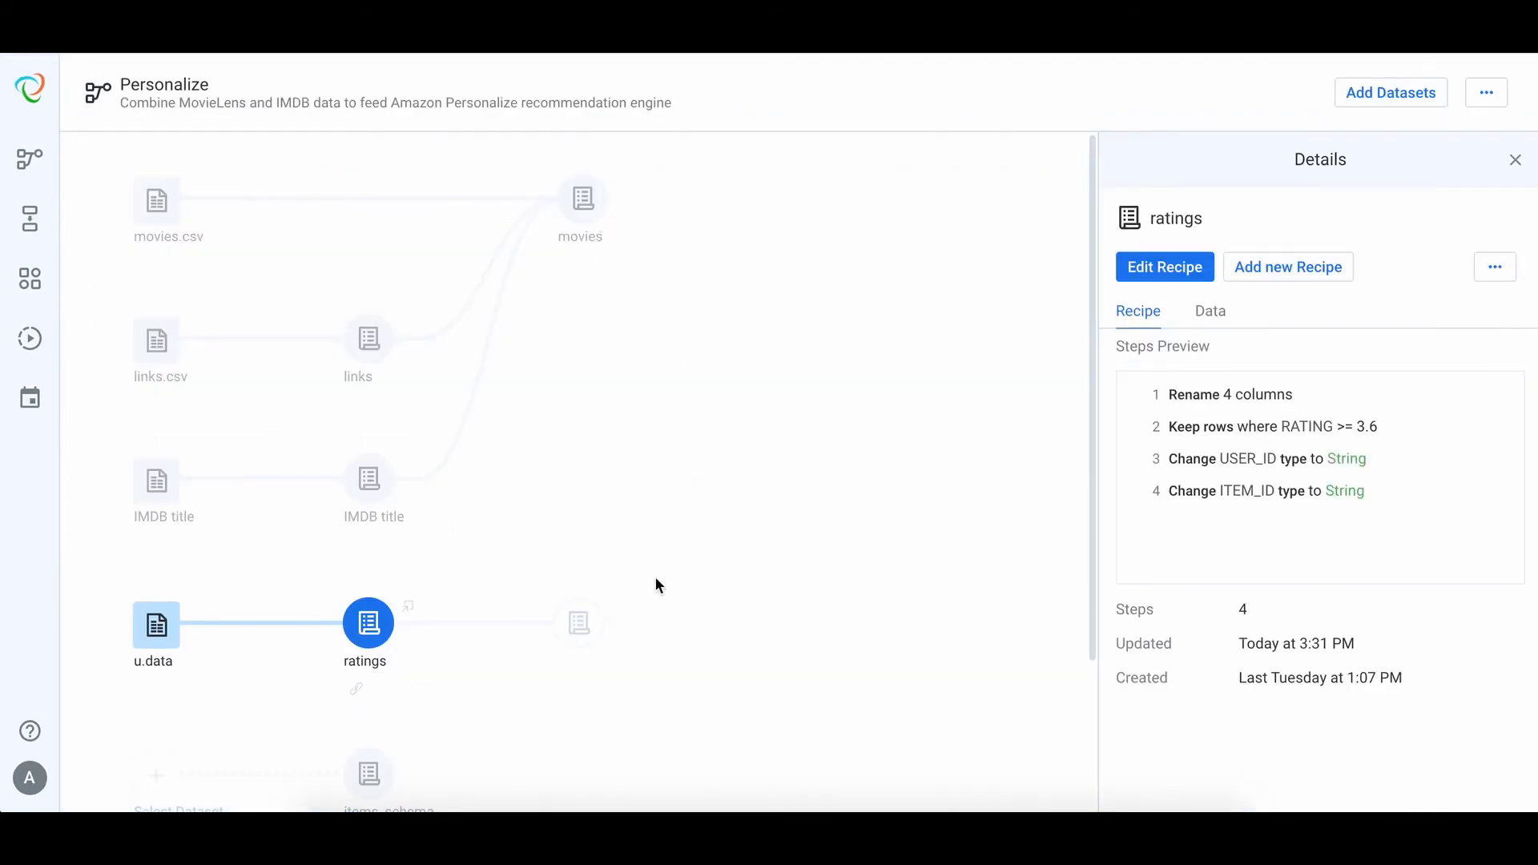
In the Personalize flow, assign the movies recipe as the input dataset of items_schema.
scroll(612, 564, down, 3)
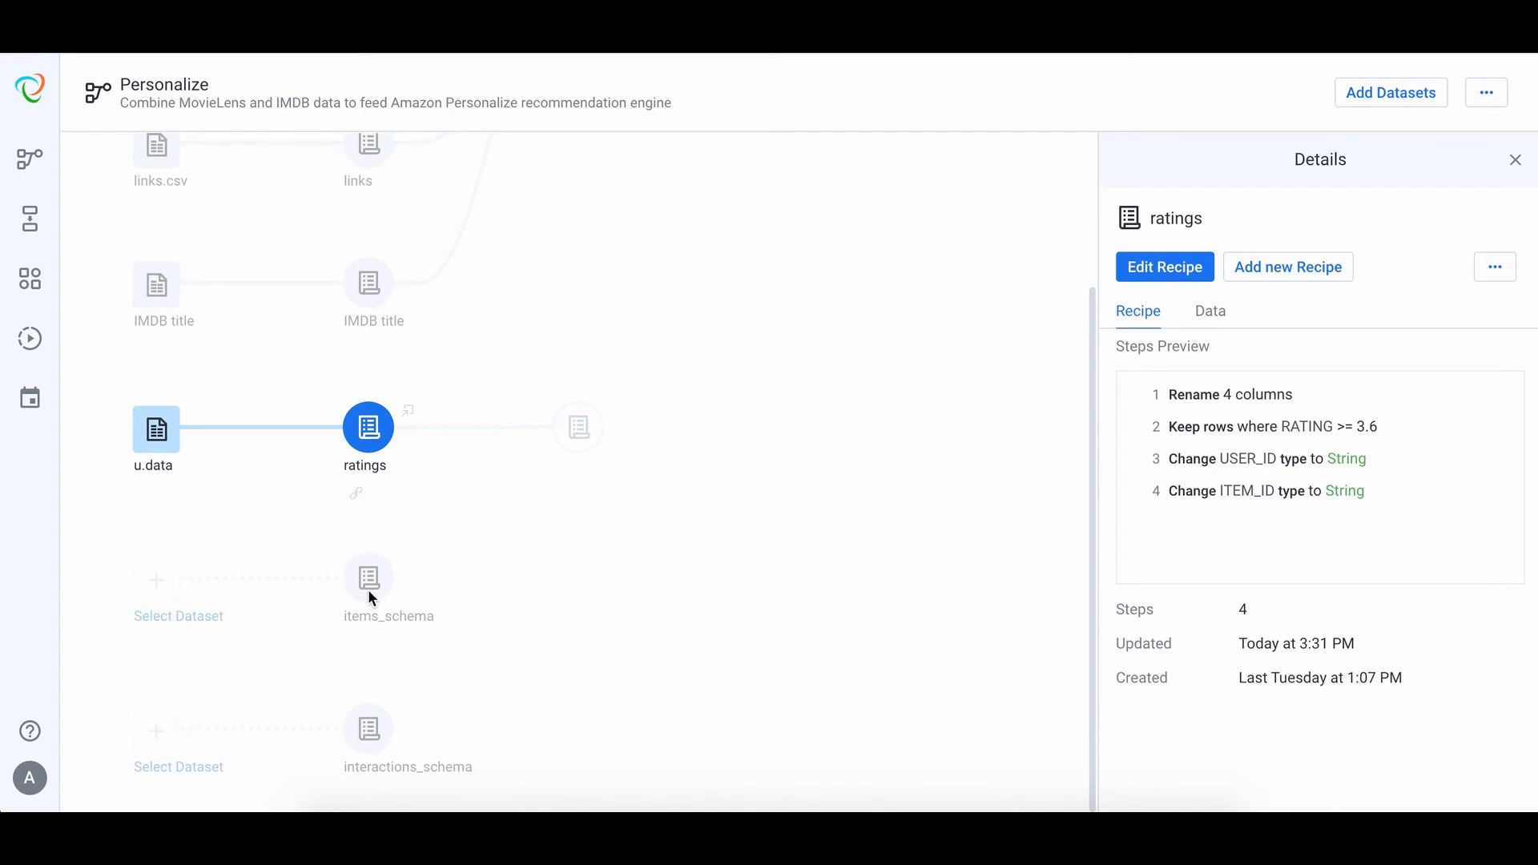
click(158, 587)
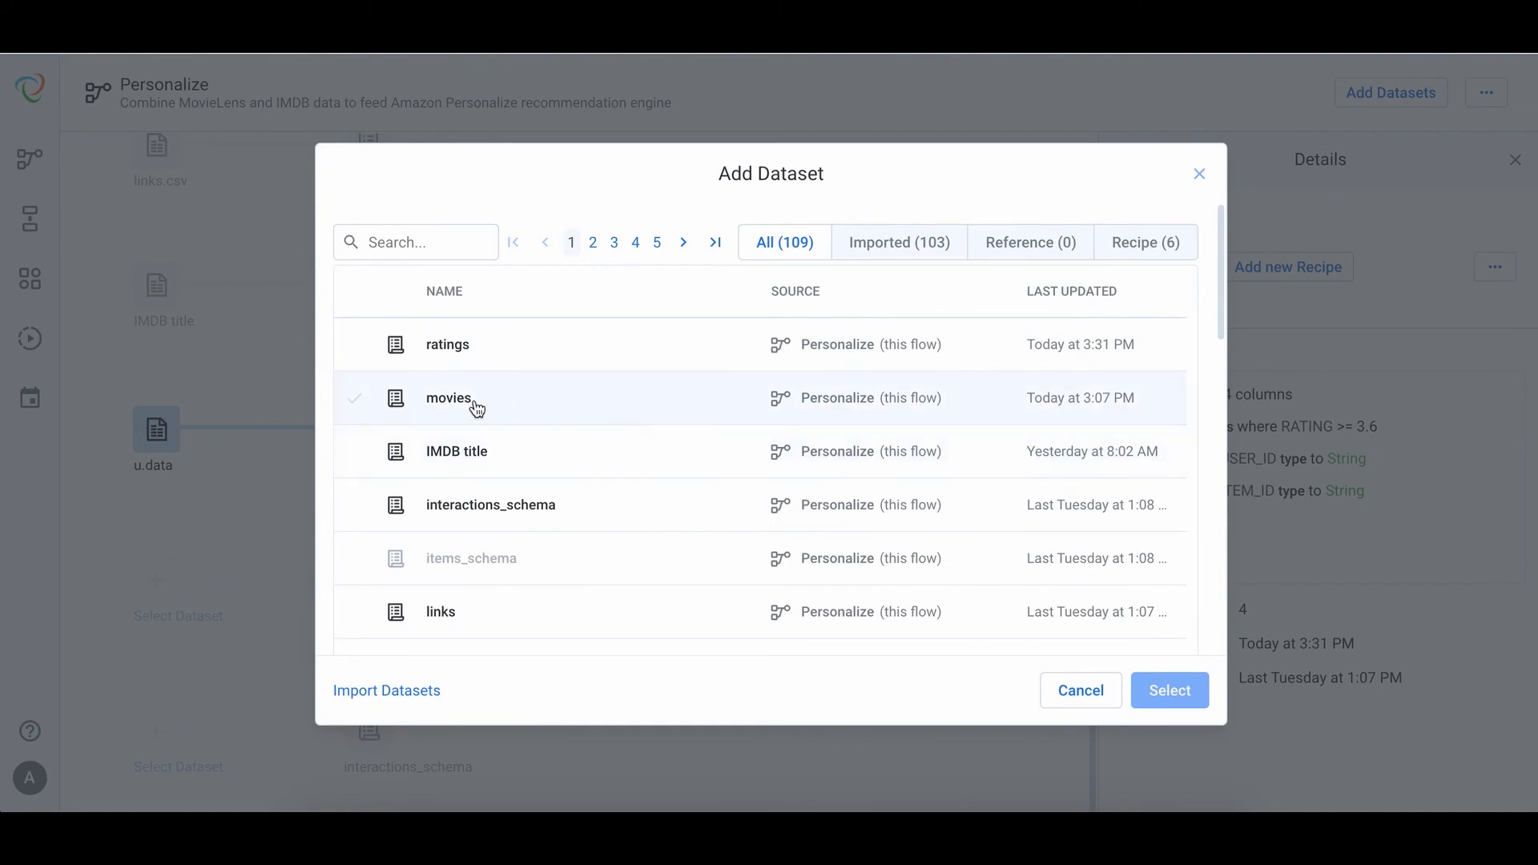
click(477, 409)
click(1170, 694)
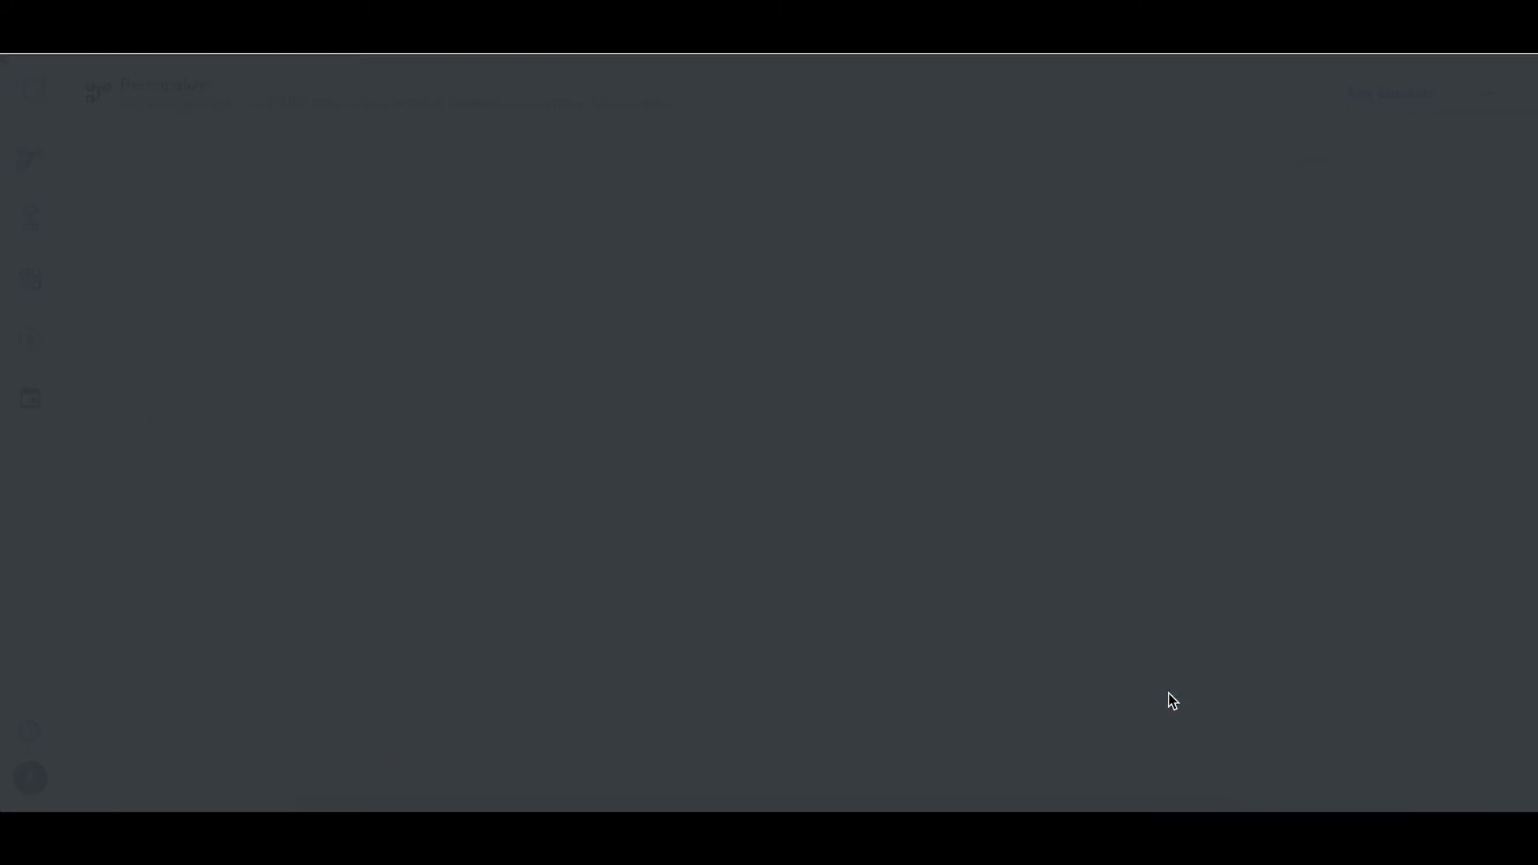
Assign the ratings recipe as the input dataset of interactions_schema.
scroll(758, 599, down, 1)
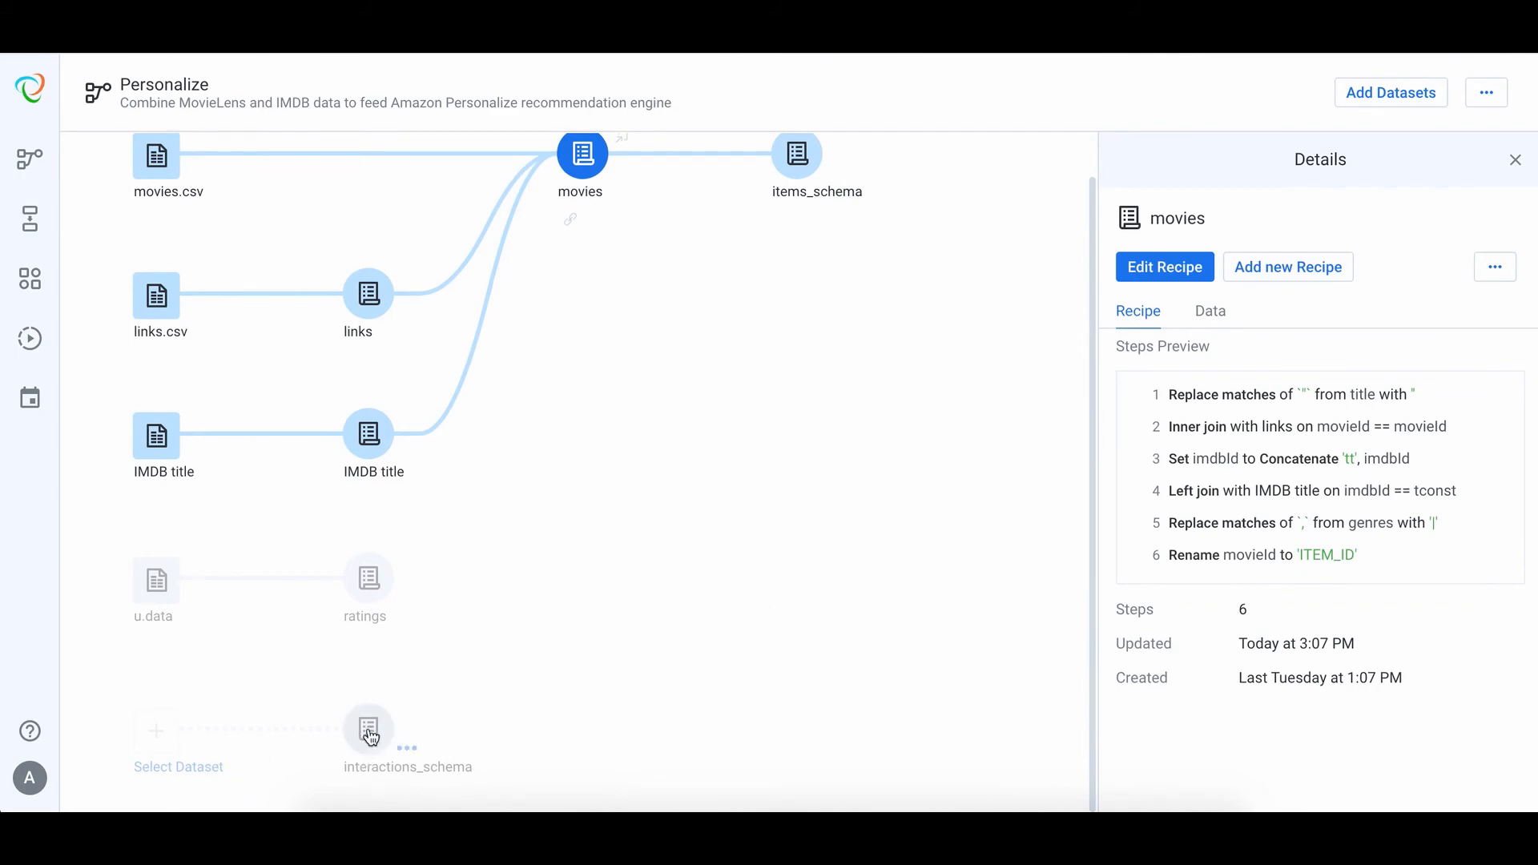
click(136, 738)
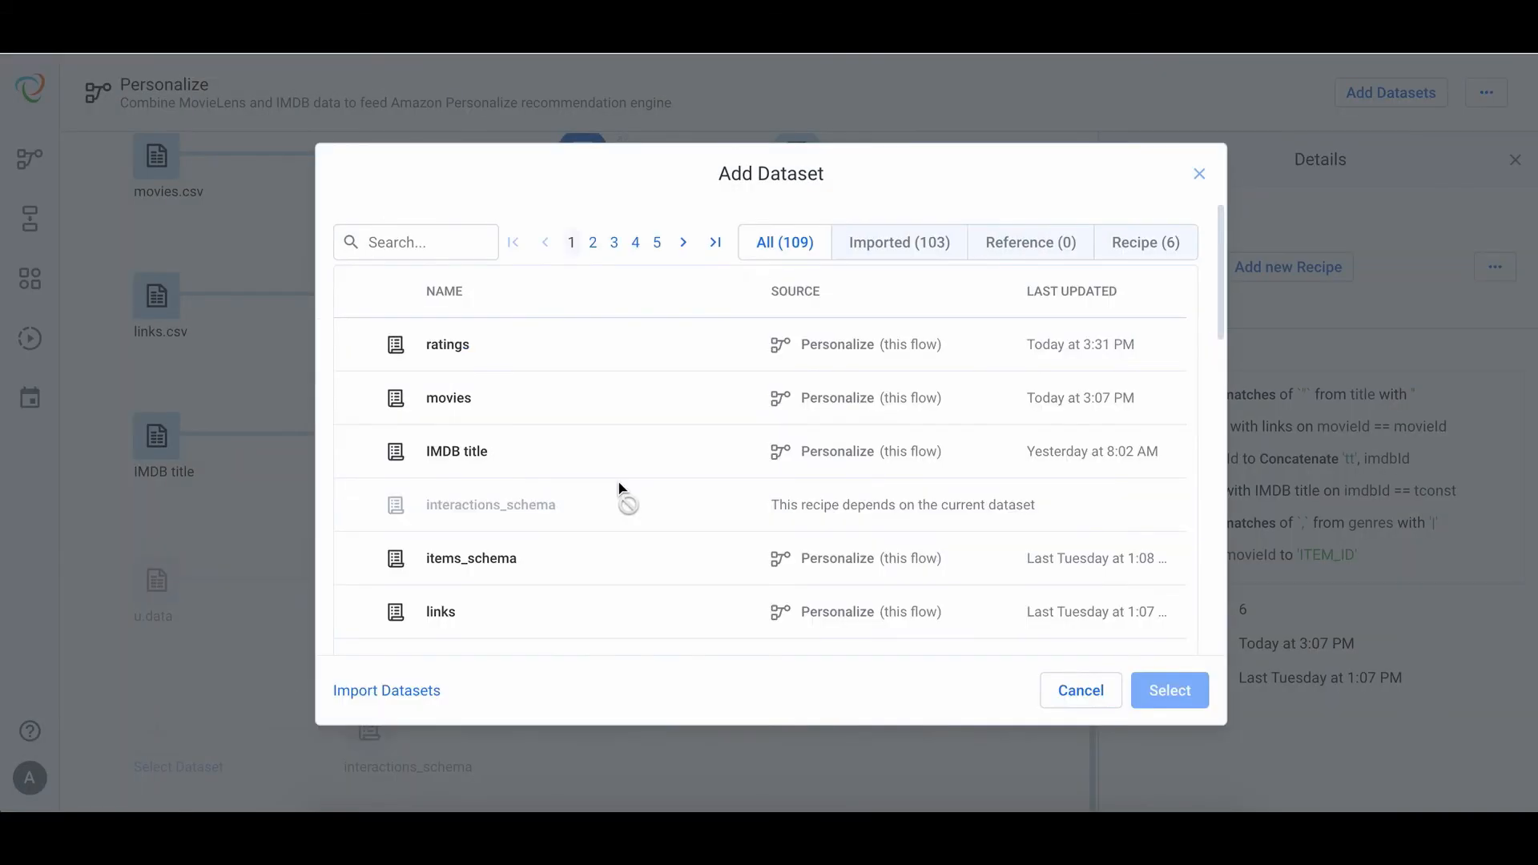
click(446, 346)
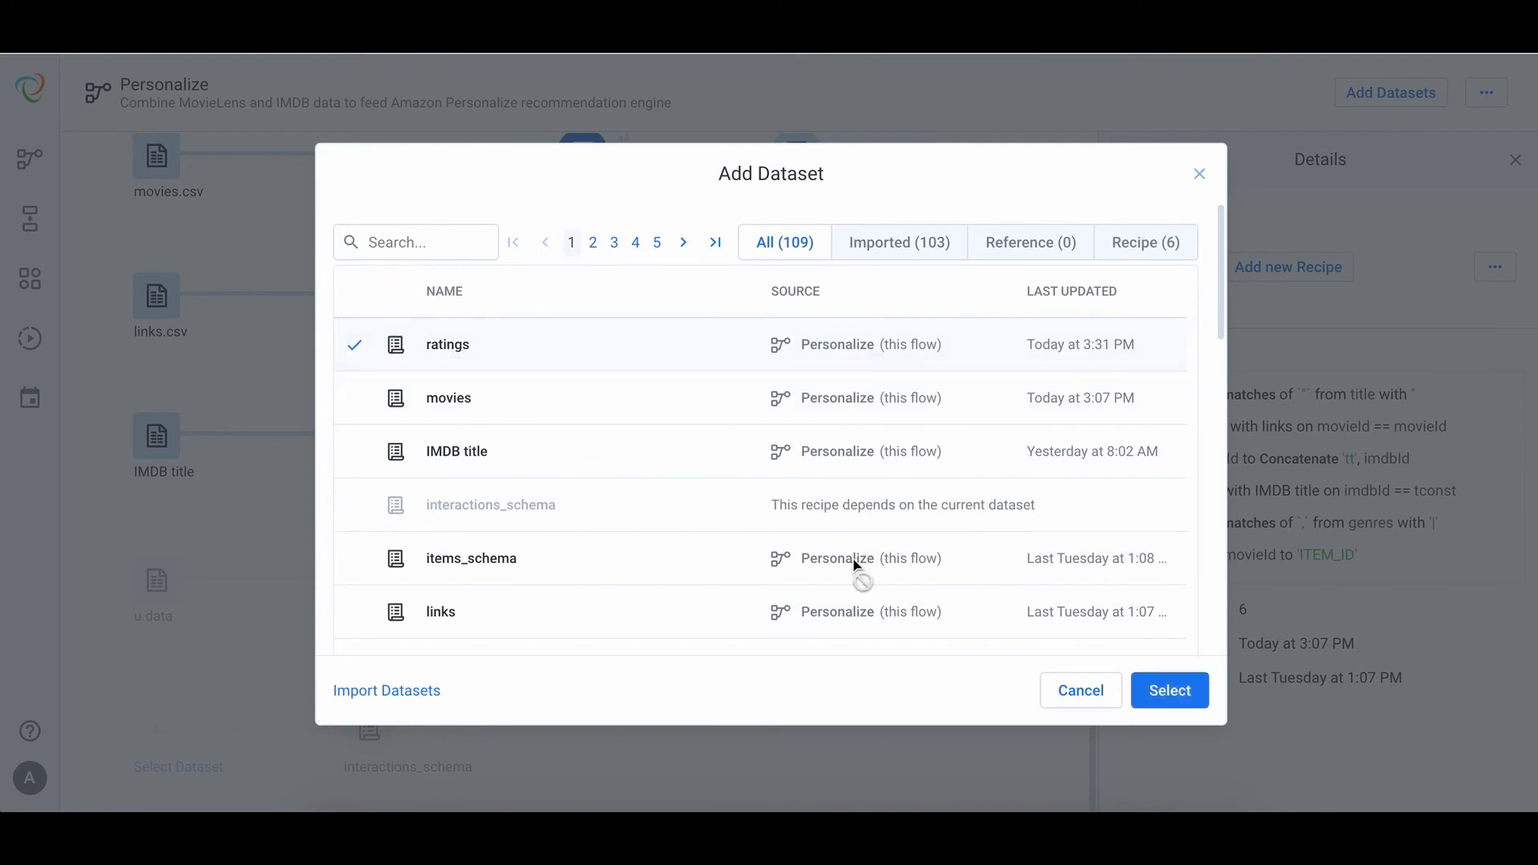
click(1154, 701)
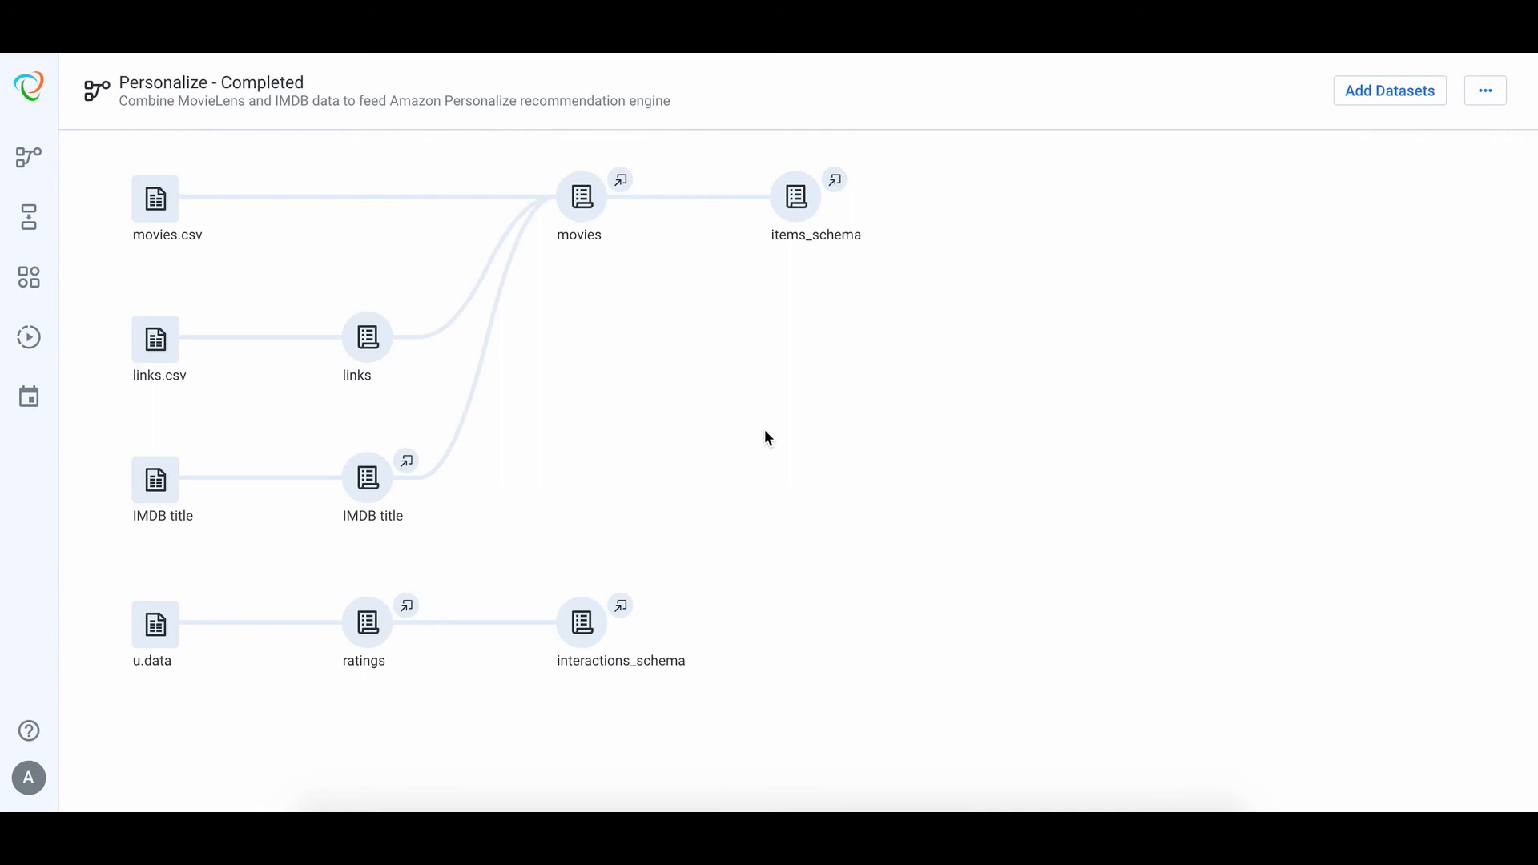
In the Personalize - Completed flow, review the output destinations of movies and items_schema.
click(622, 180)
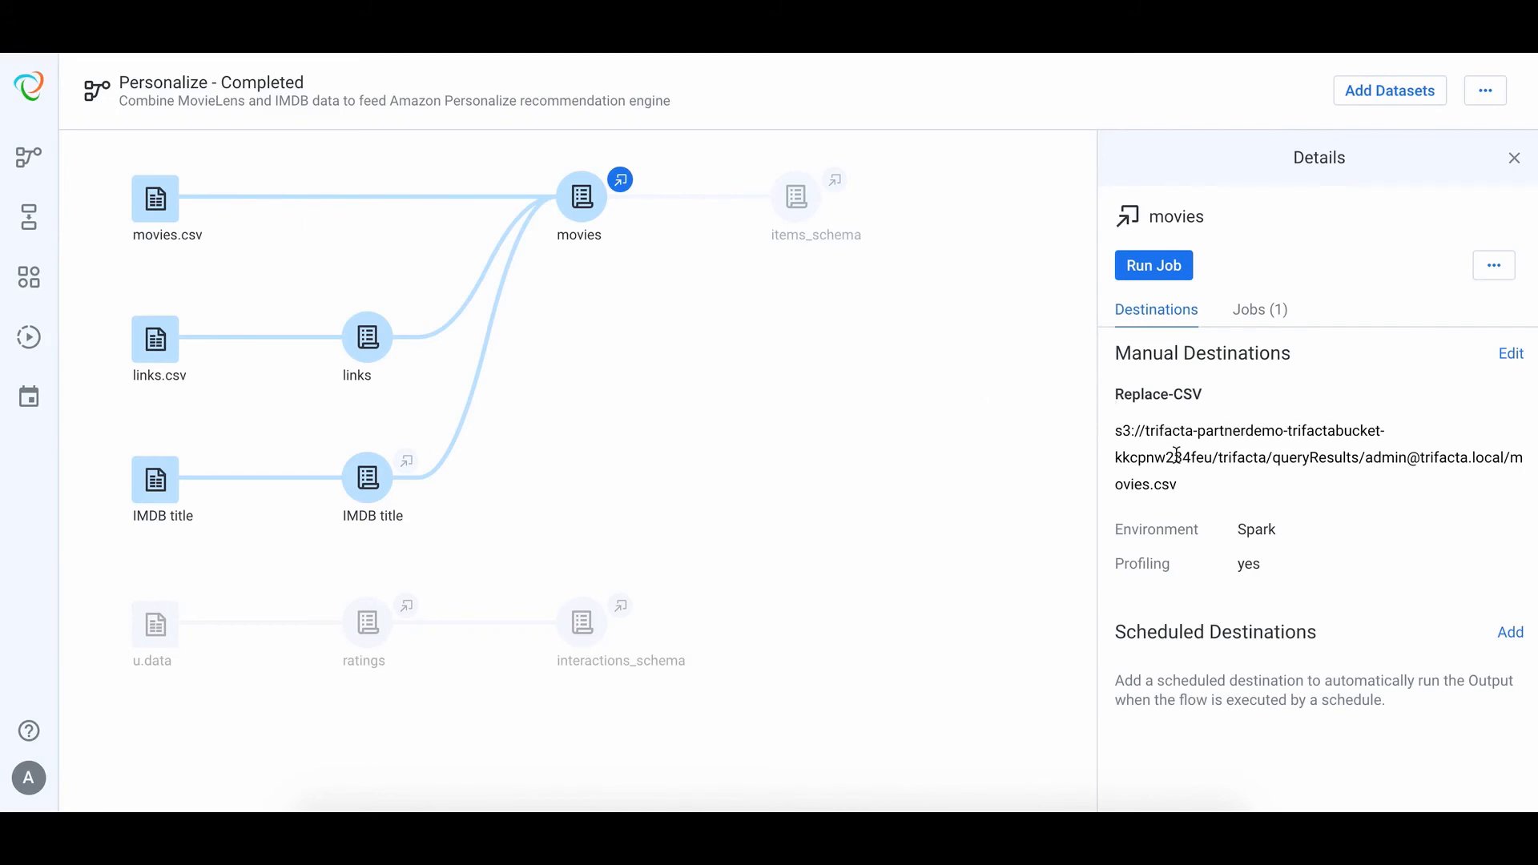
click(835, 182)
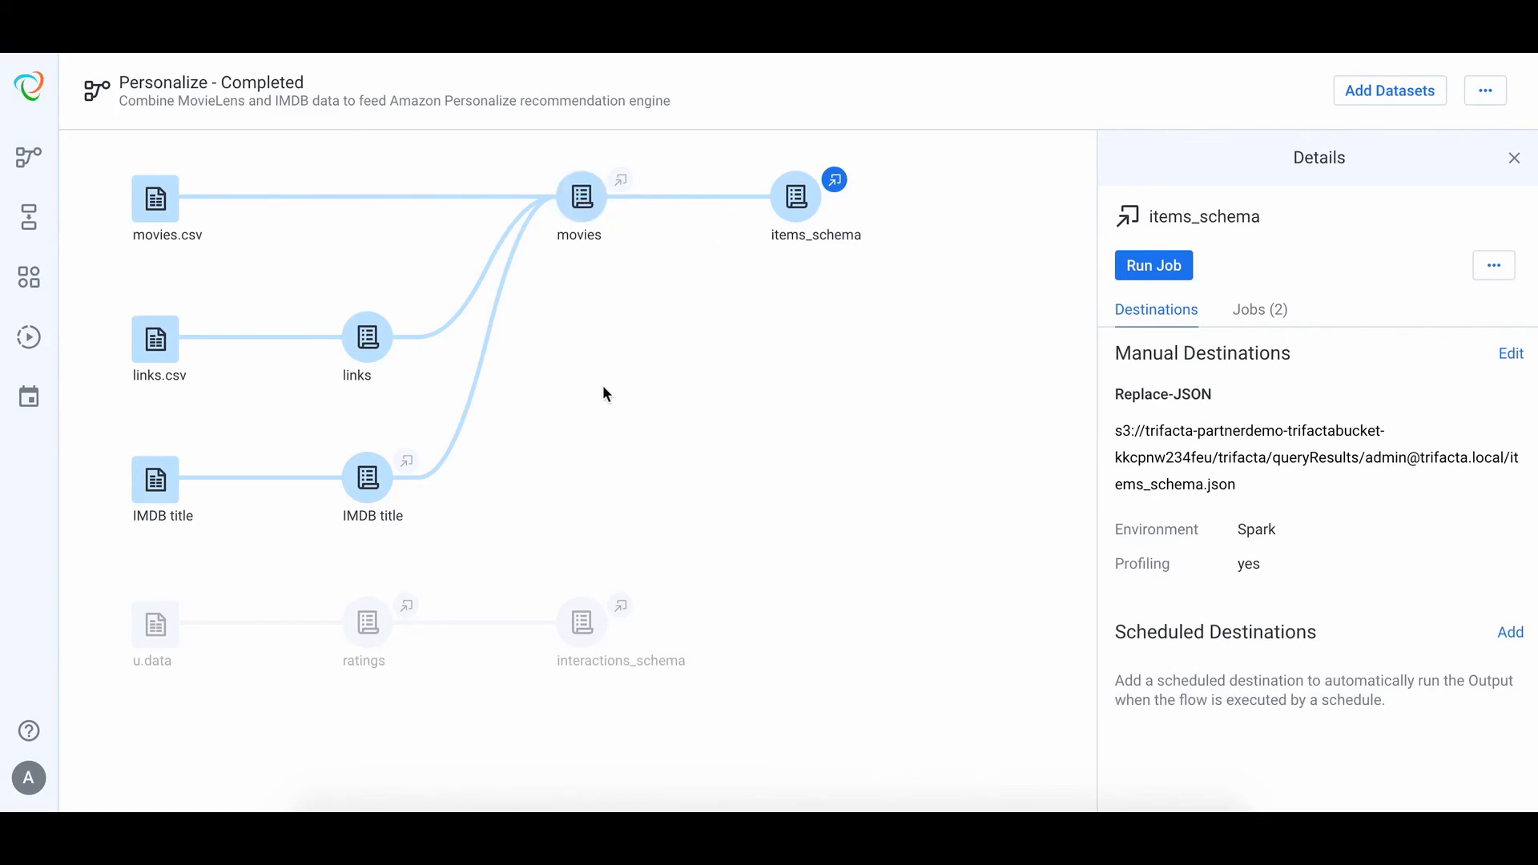
mouse_move(778, 215)
mouse_move(589, 644)
click(621, 180)
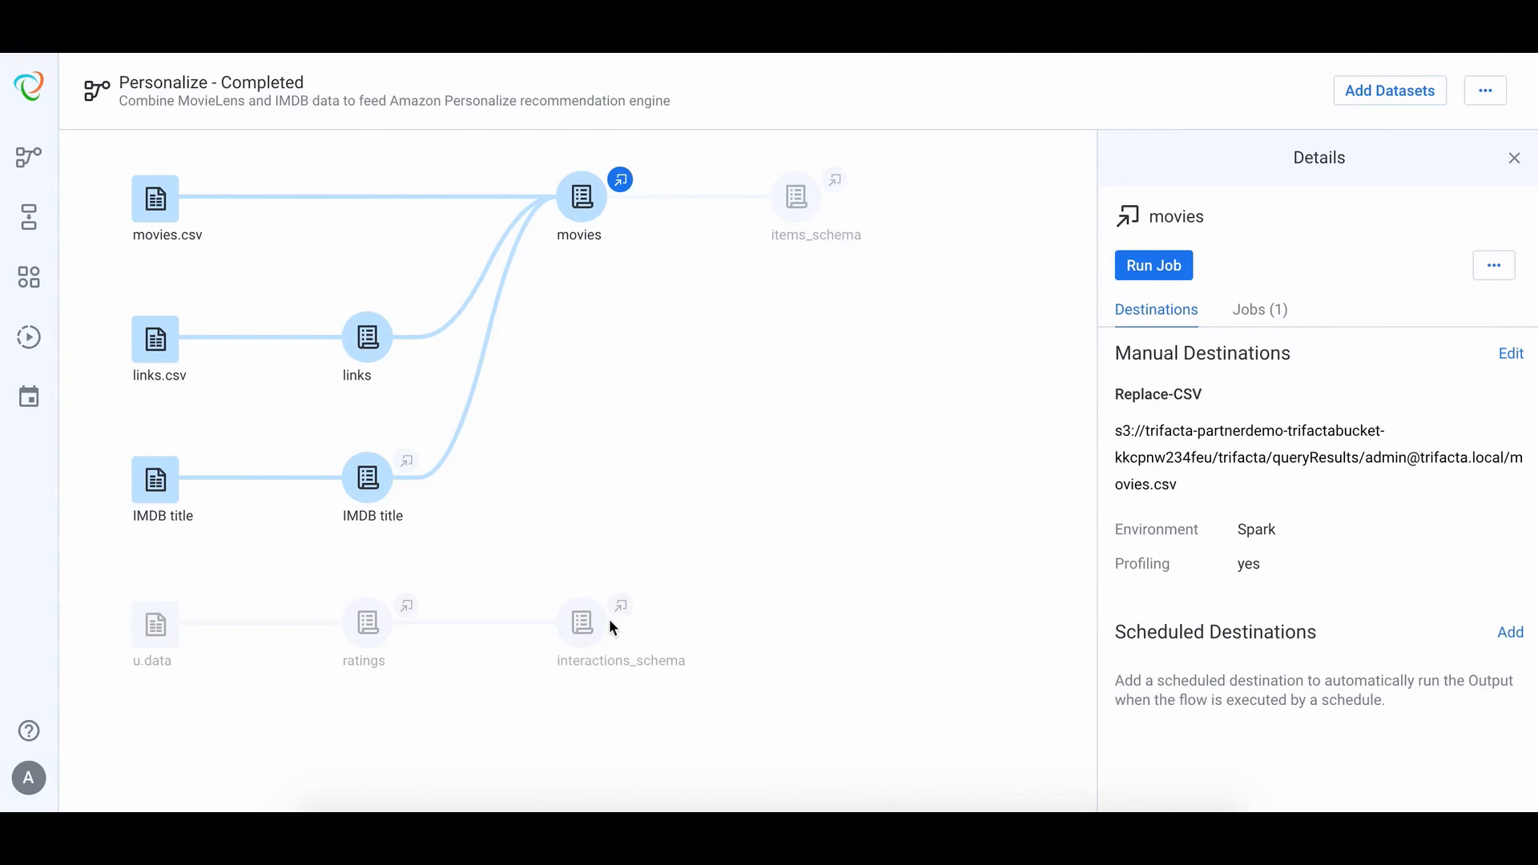
Open the completed ratings job from the job history and examine its results profile and output destinations.
click(30, 340)
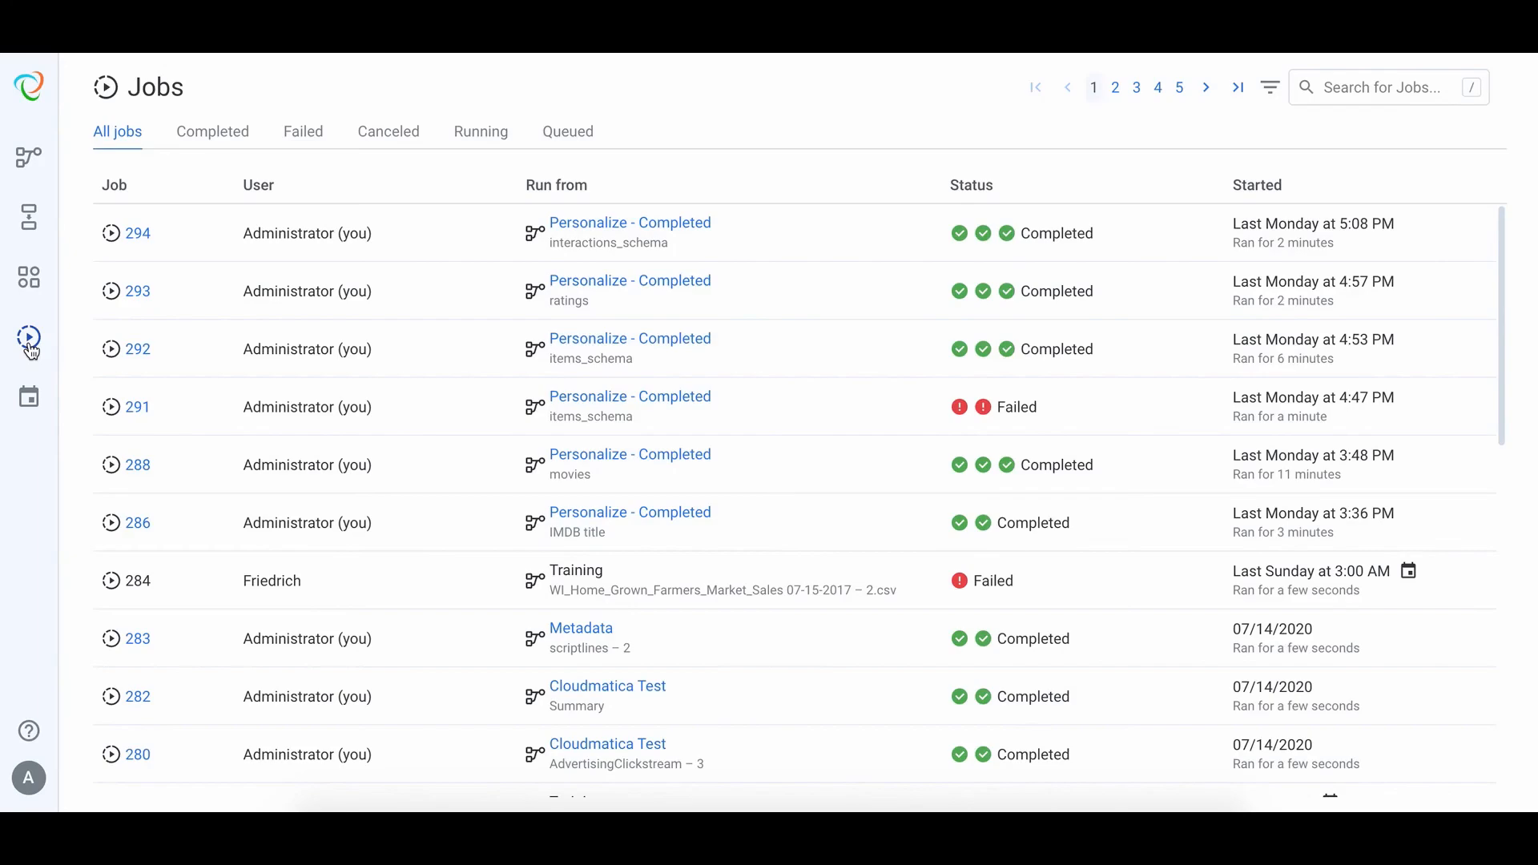
click(142, 293)
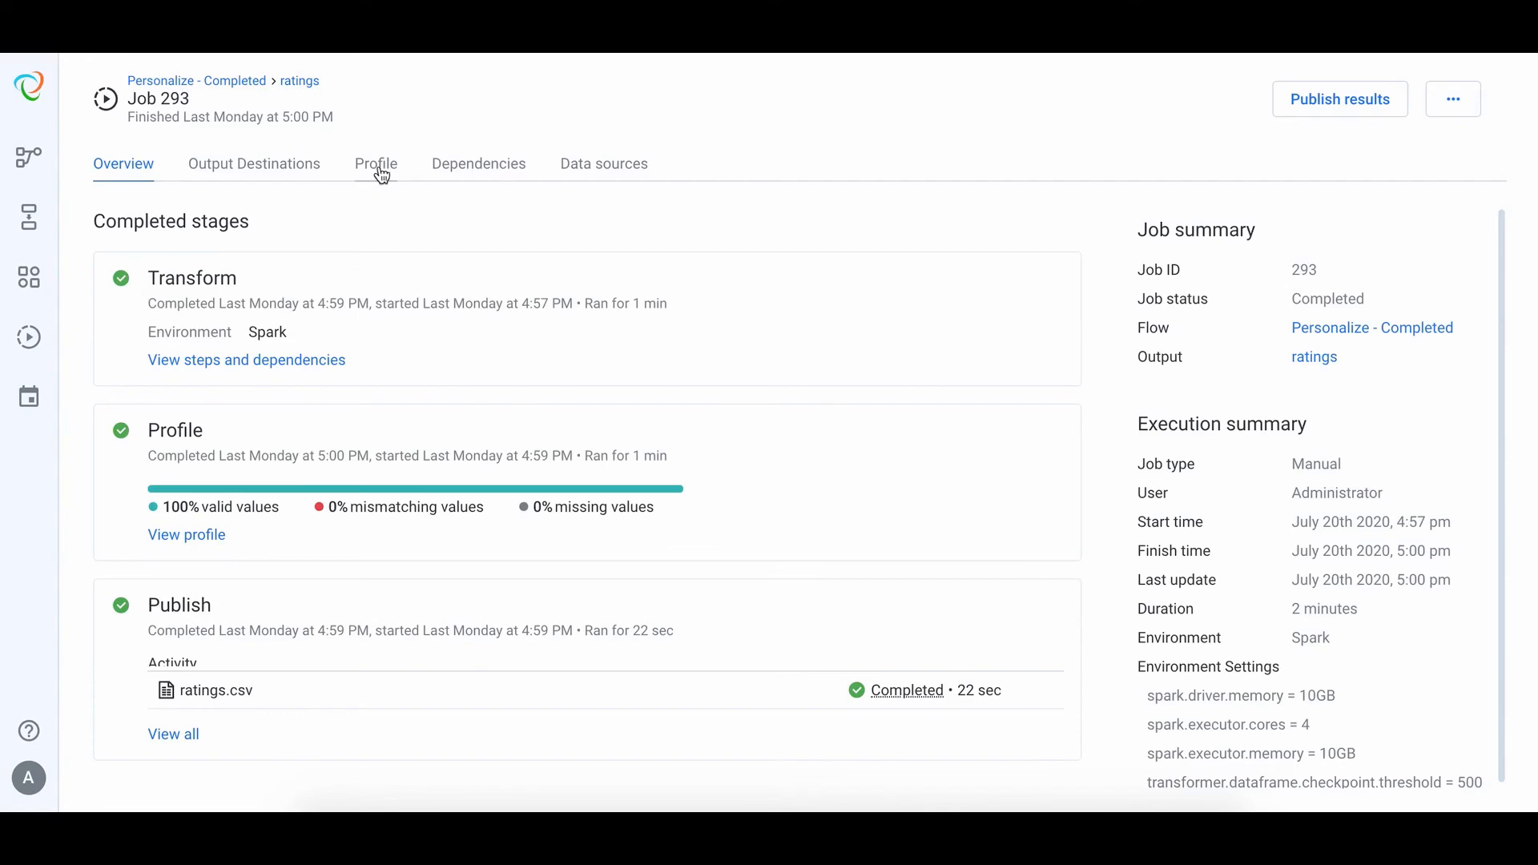
click(379, 168)
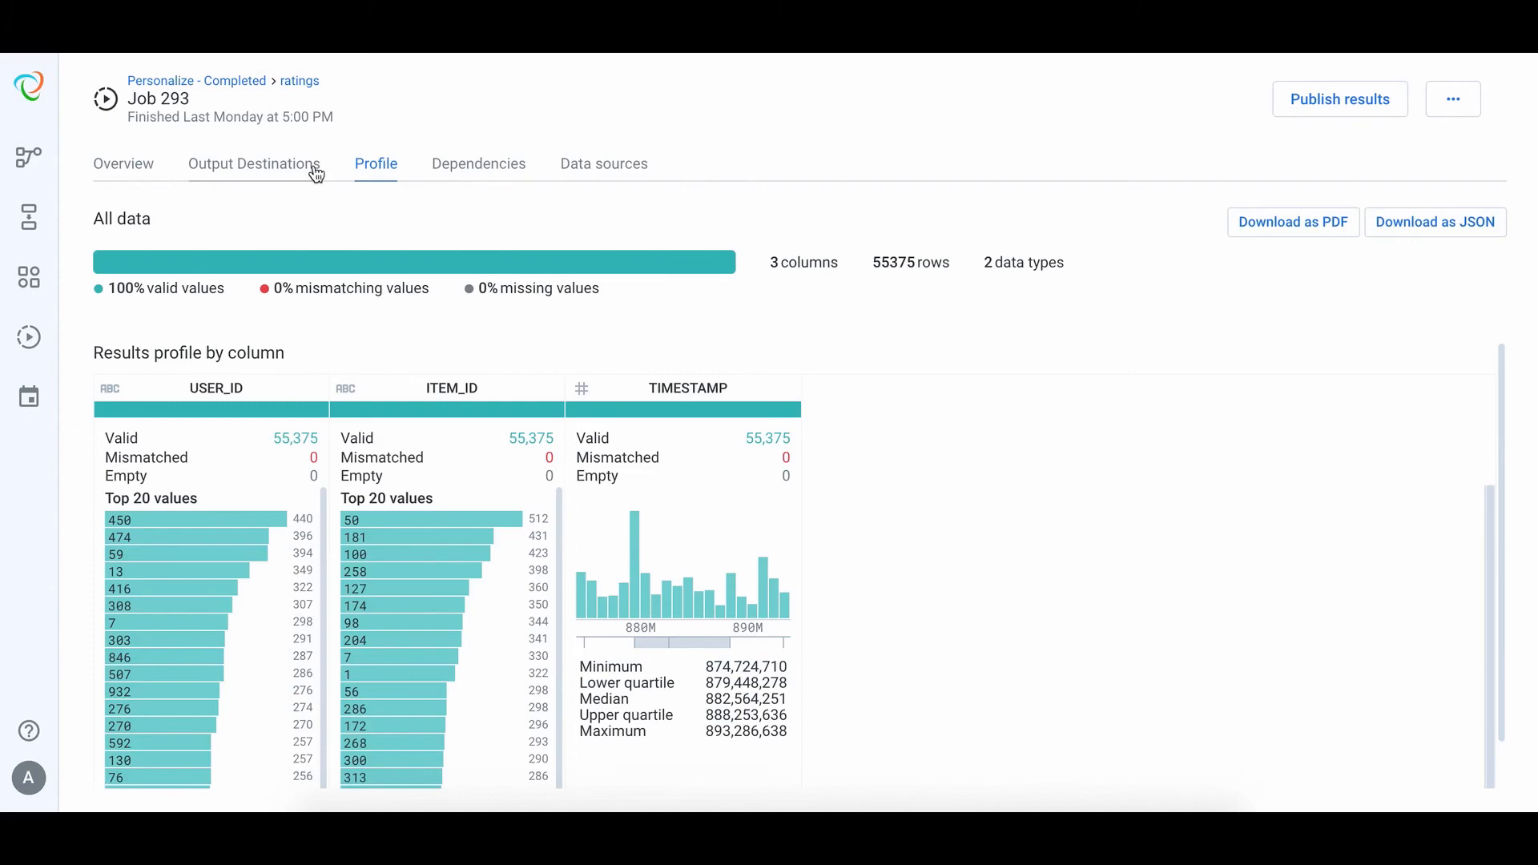
click(265, 168)
mouse_move(610, 314)
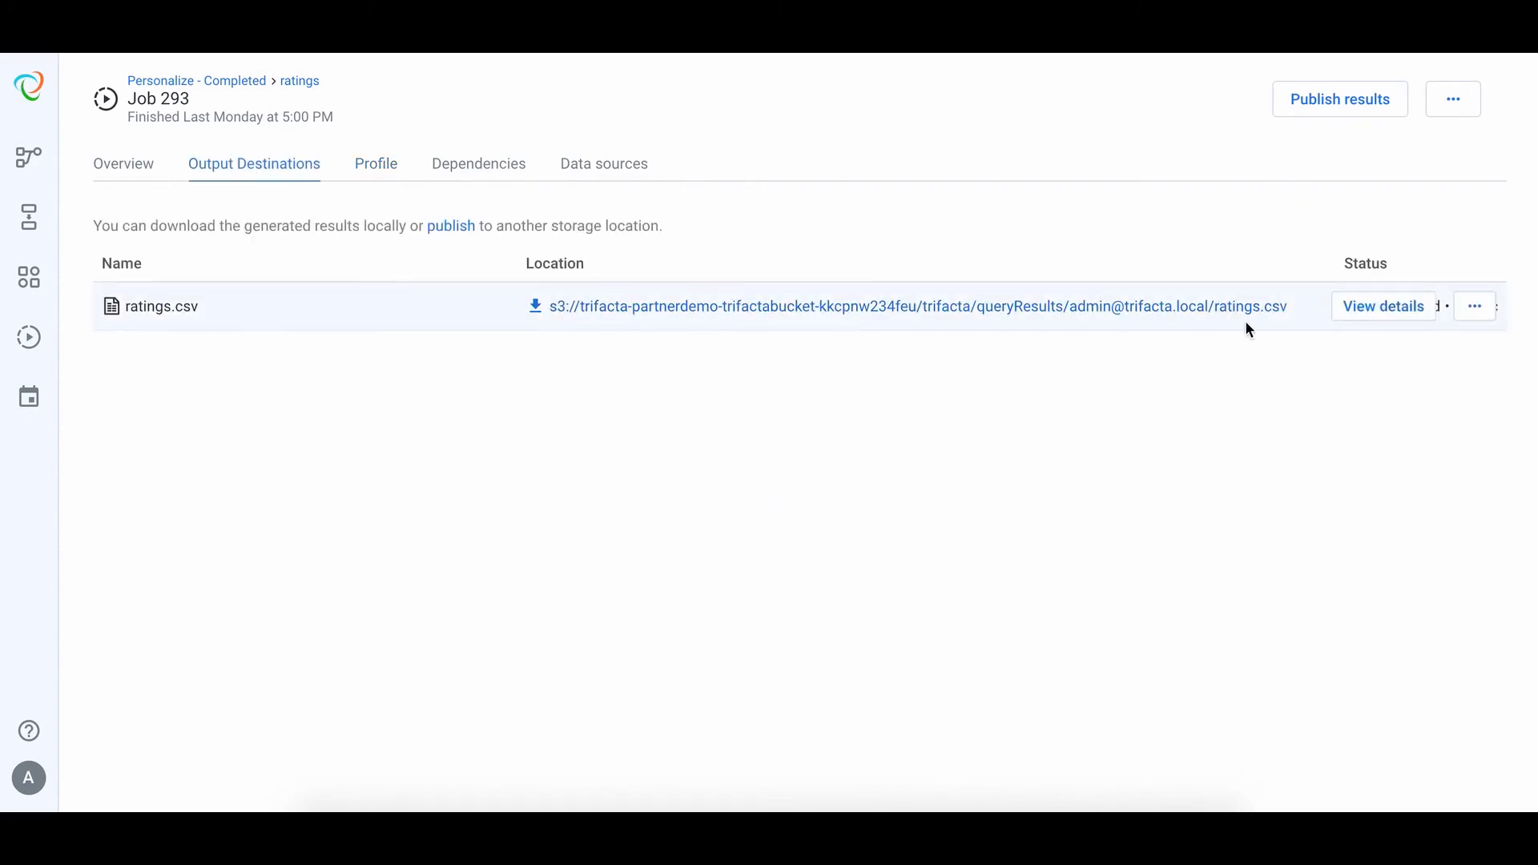